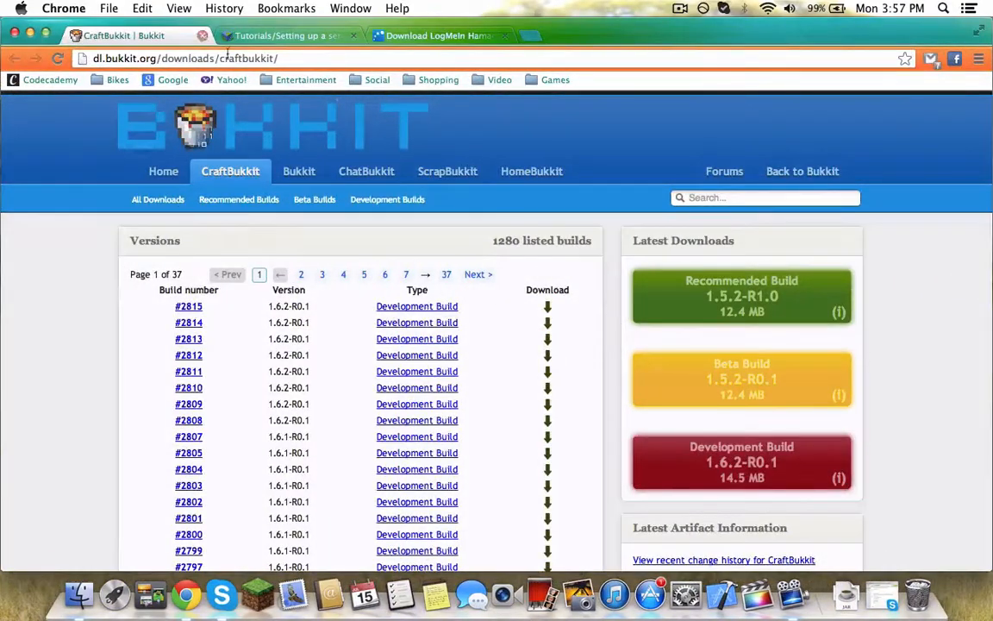
Look over the CraftBukkit downloads page, the wiki's Mac OS X server setup instructions with its script, and the Hamachi download page
{"action": "left_click", "coordinate": [448, 36]}
{"action": "left_click", "coordinate": [259, 36]}
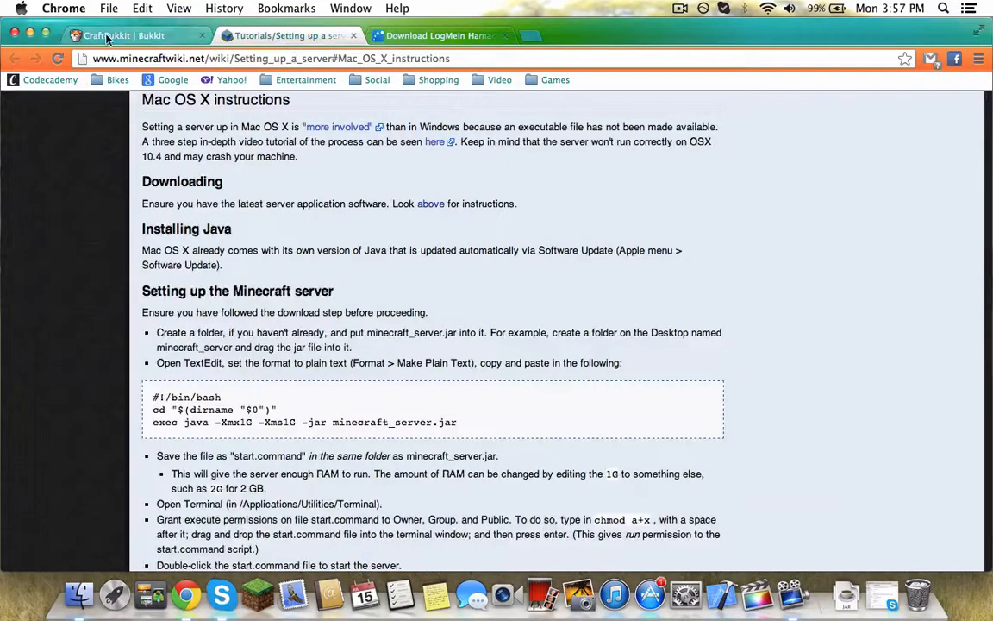
{"action": "left_click", "coordinate": [129, 36]}
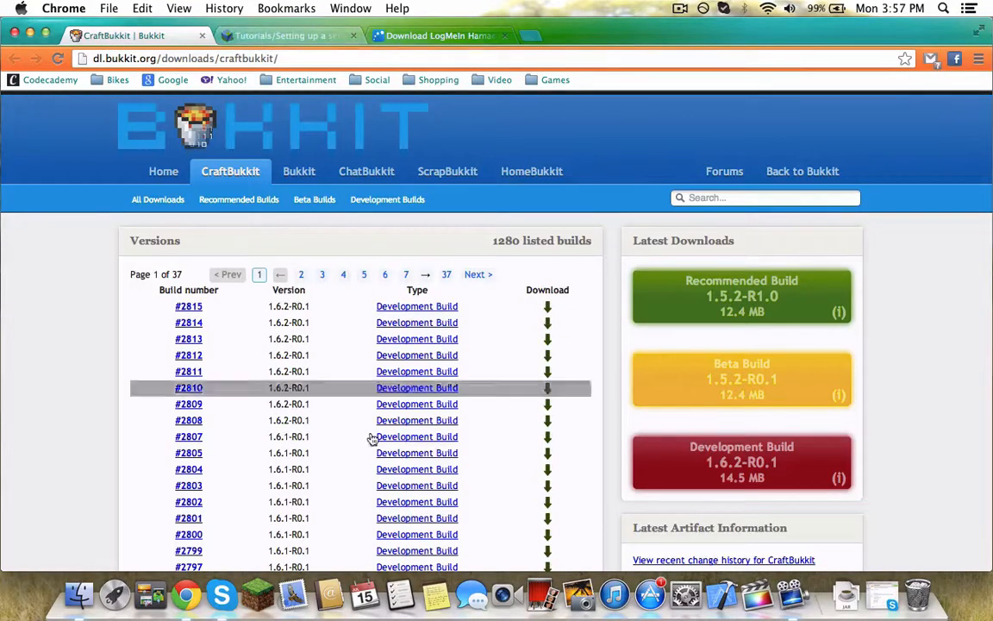
{"action": "left_click", "coordinate": [292, 39]}
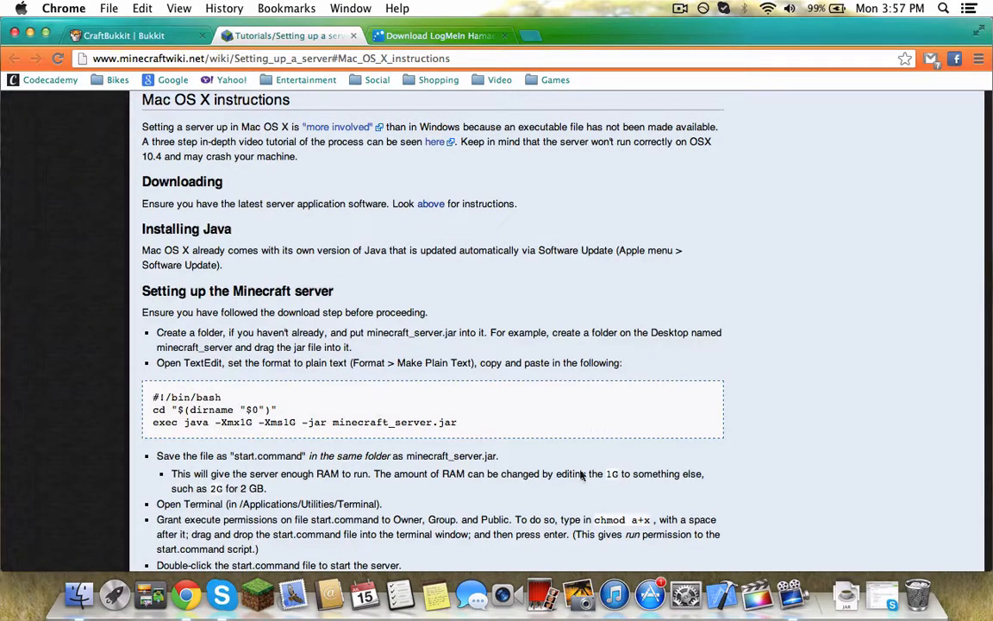
{"action": "left_click_drag", "start_coordinate": [459, 425], "coordinate": [148, 393]}
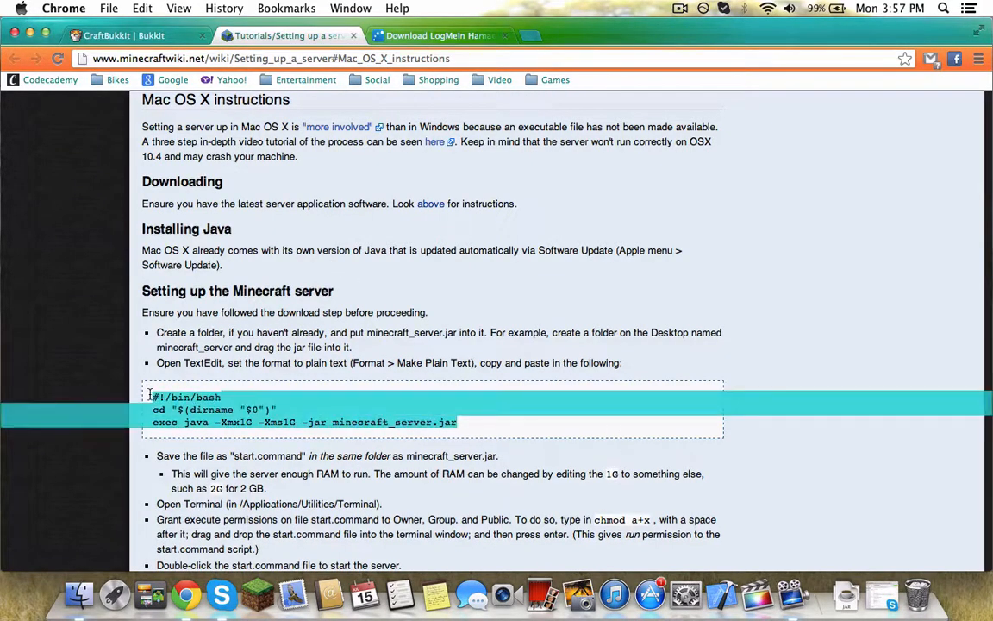
{"action": "left_click", "coordinate": [102, 375]}
{"action": "left_click", "coordinate": [379, 33]}
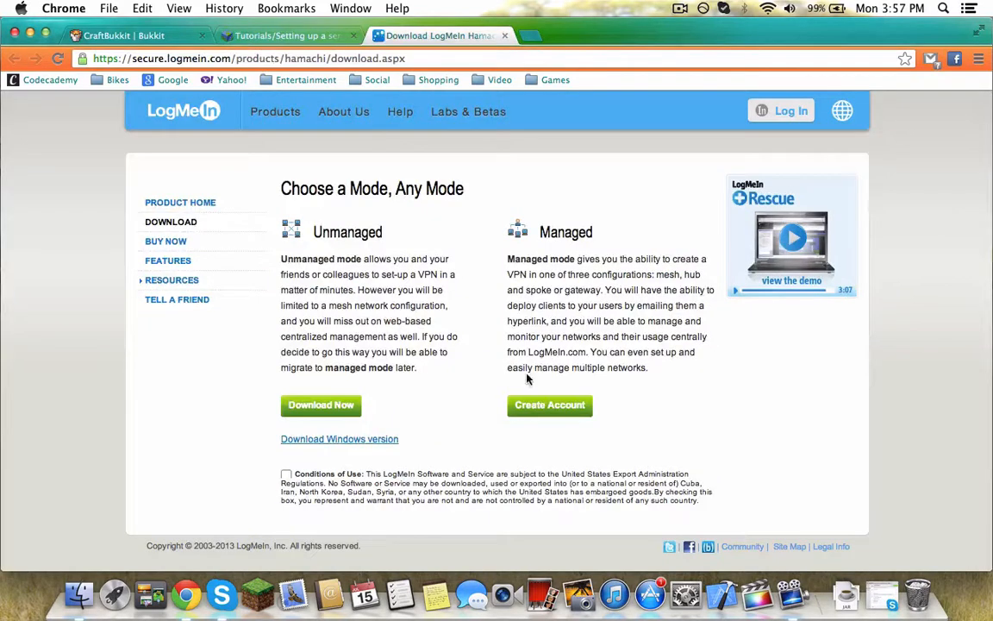
{"action": "left_click", "coordinate": [121, 36]}
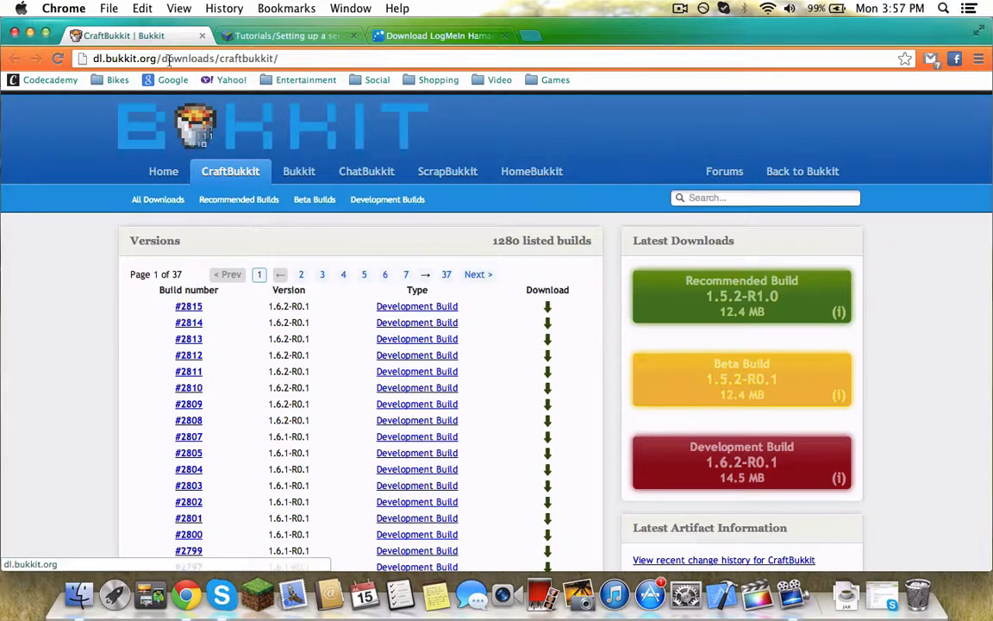
Minimize the browser and create a new folder named Server on the desktop
{"action": "left_click", "coordinate": [30, 33]}
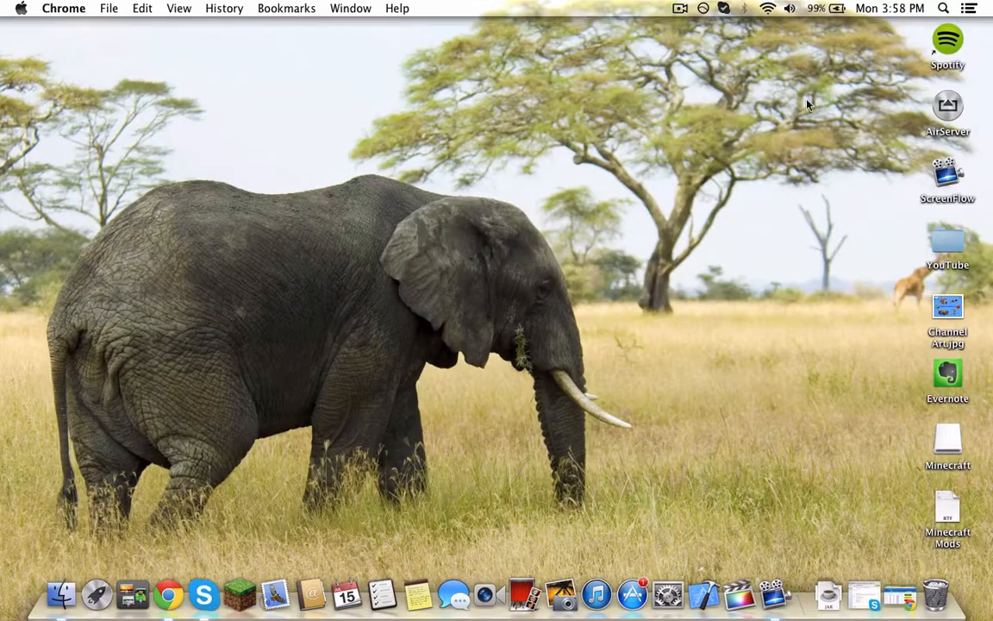
{"action": "left_click", "coordinate": [772, 120]}
{"action": "right_click", "coordinate": [887, 58]}
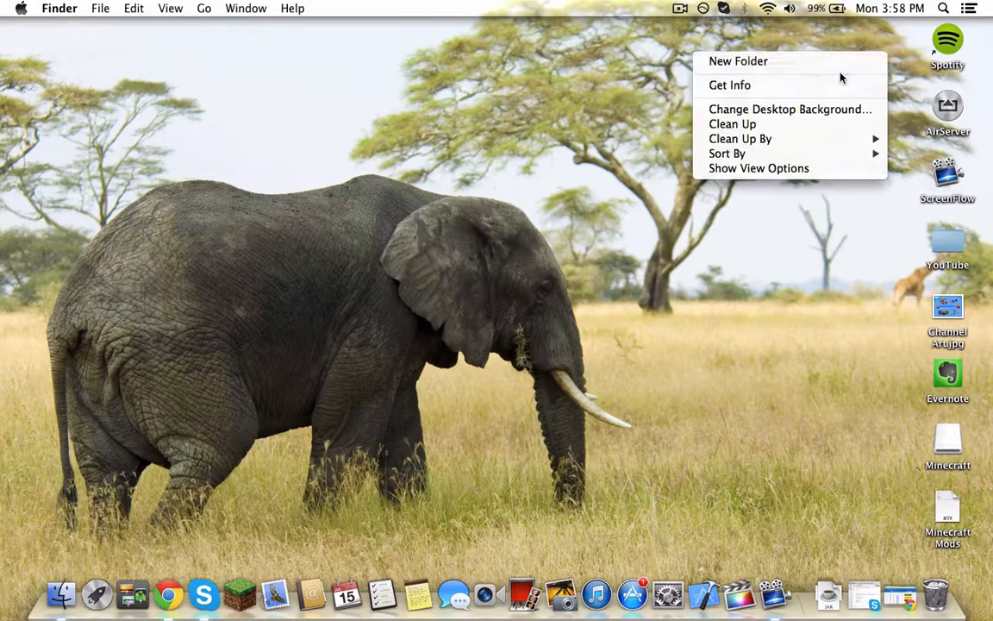
{"action": "left_click", "coordinate": [841, 59]}
{"action": "type", "text": "Server"}
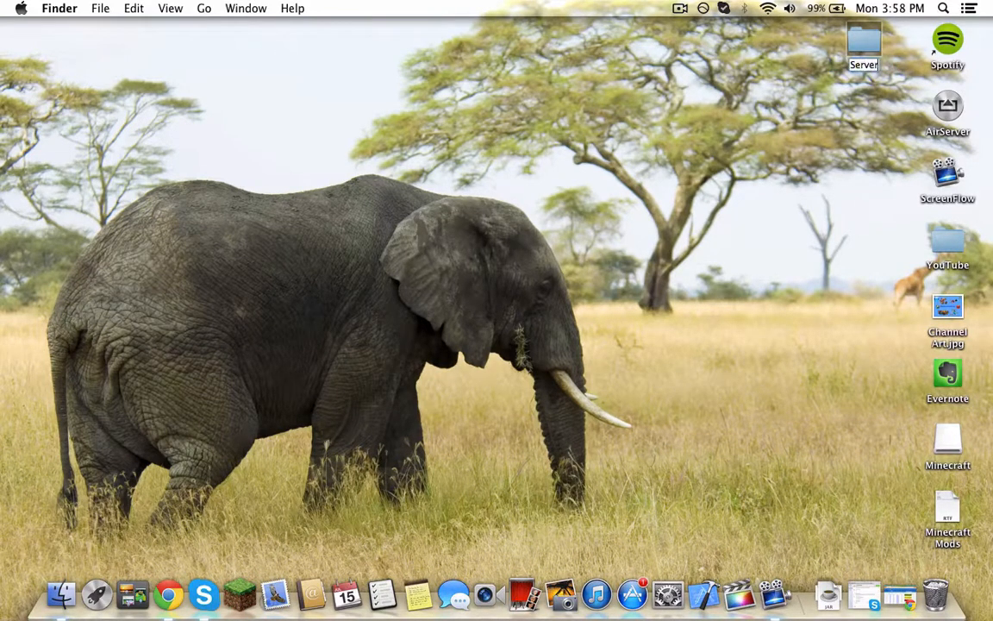
{"action": "left_click", "coordinate": [849, 185]}
Switch back to Chrome, download CraftBukkit development build #2815 for version 1.6.2-R0.1, and keep the jar file
{"action": "left_click", "coordinate": [897, 610]}
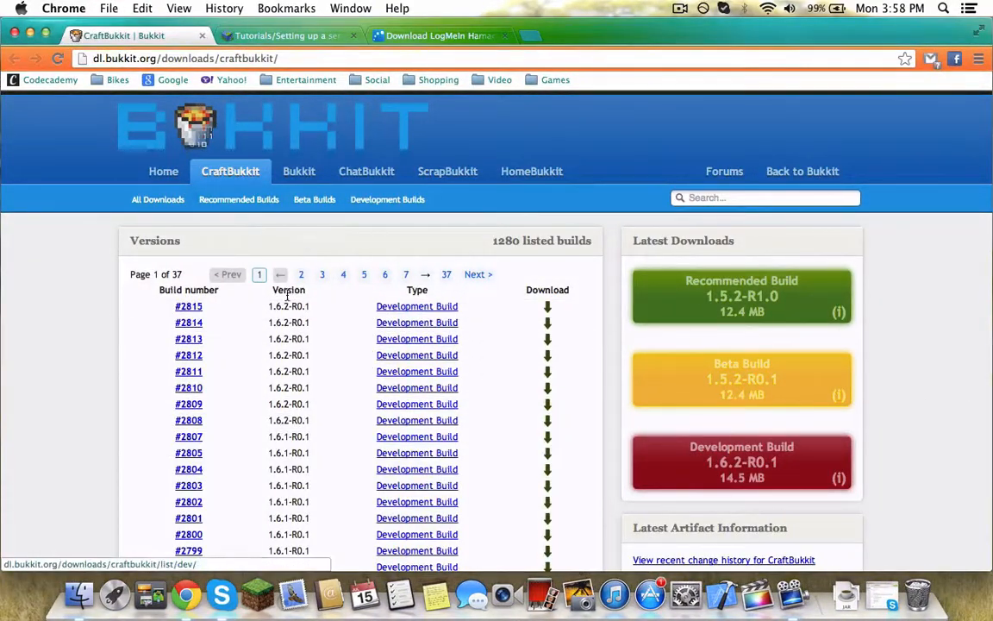
{"action": "left_click", "coordinate": [549, 309]}
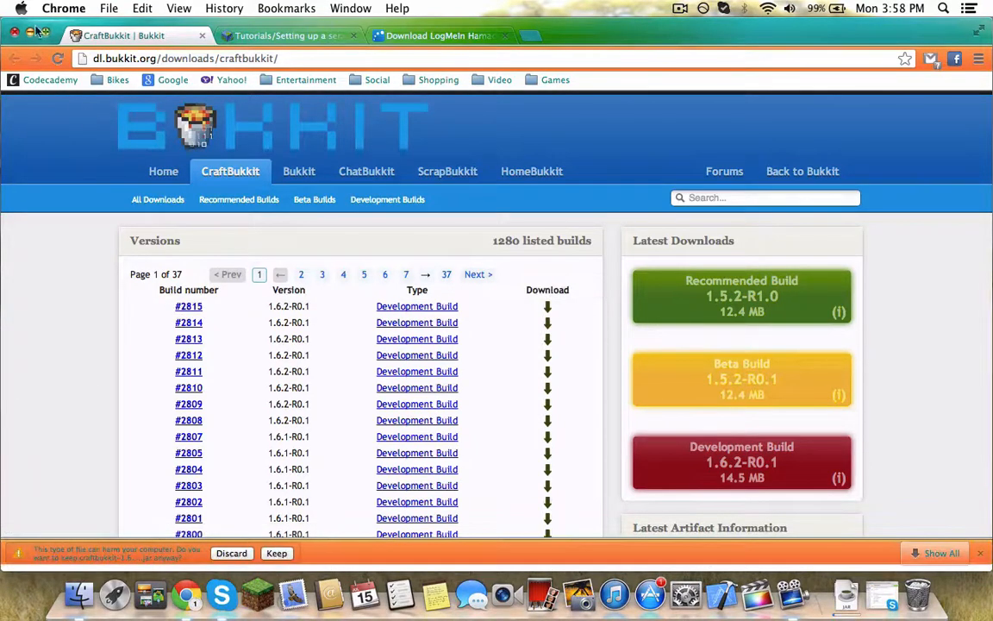
{"action": "left_click", "coordinate": [274, 553]}
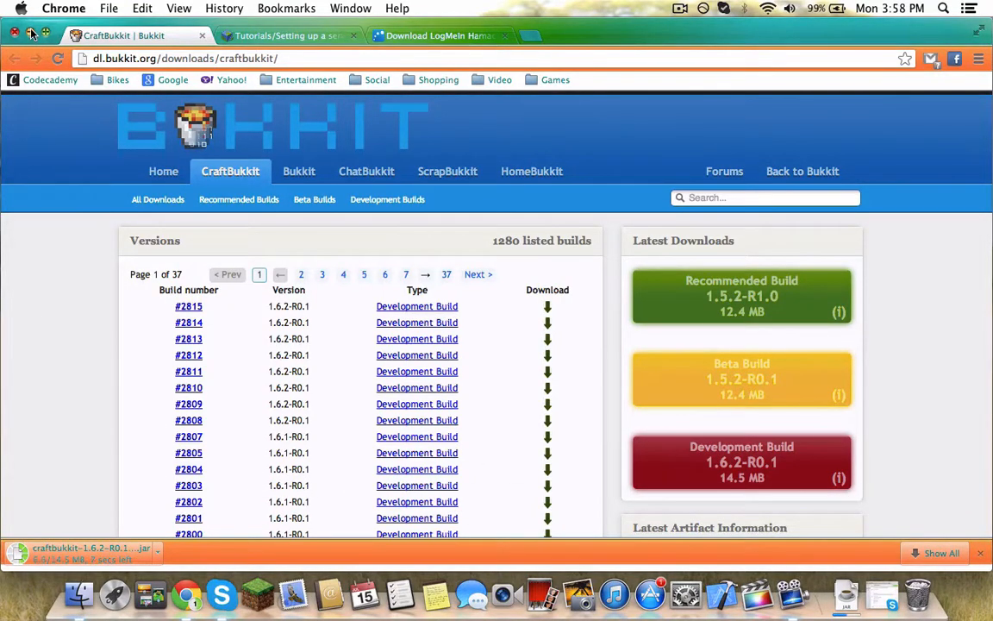
Move the downloaded craftbukkit-1.6.2-R0.1 jar from the downloads stack into the Server folder on the desktop
{"action": "left_click", "coordinate": [30, 33]}
{"action": "left_click", "coordinate": [828, 595]}
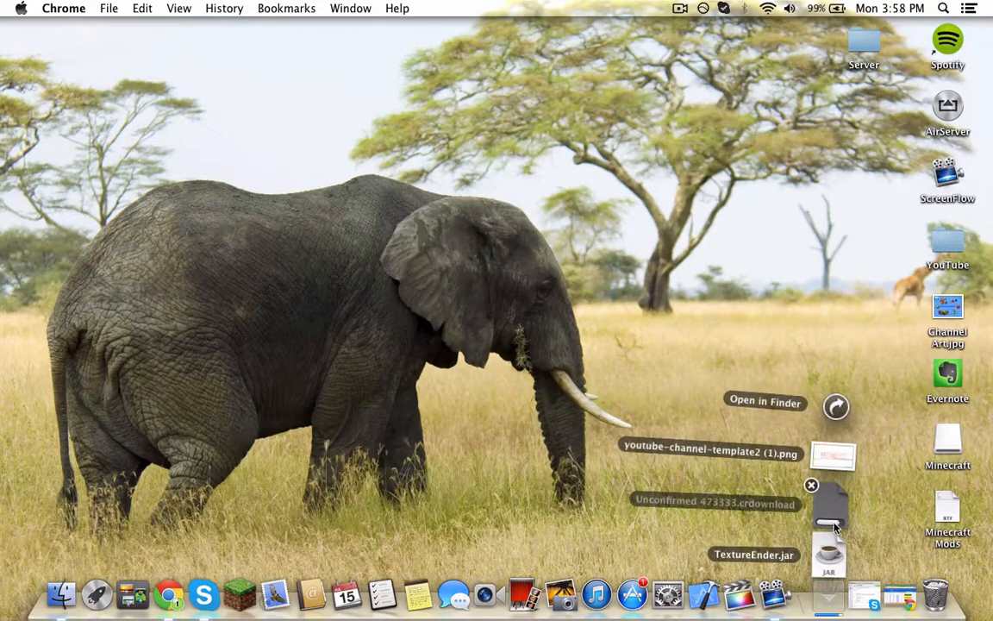
{"action": "left_click", "coordinate": [829, 610]}
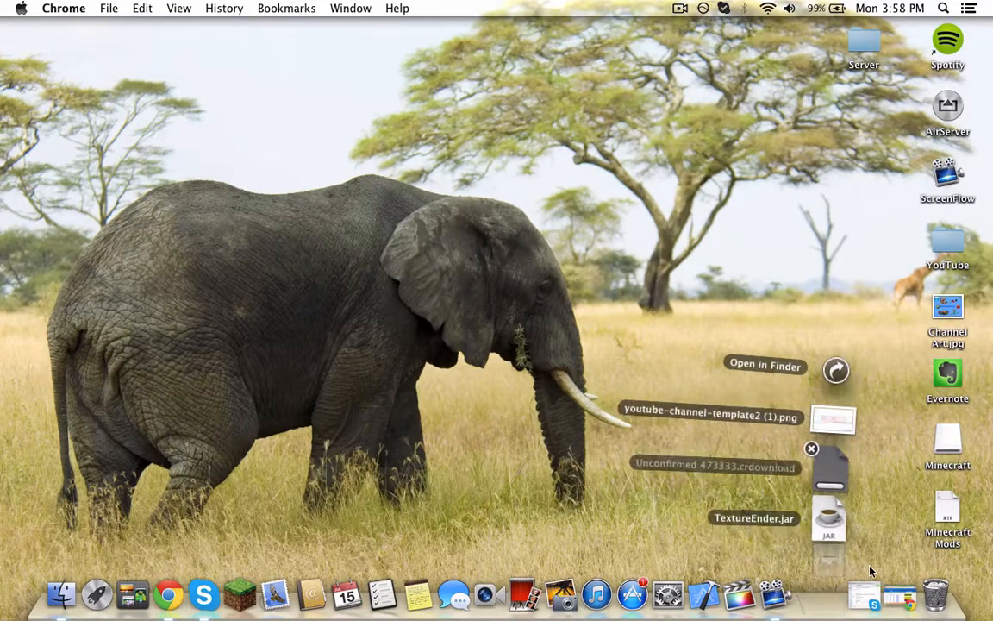
{"action": "left_click", "coordinate": [831, 614]}
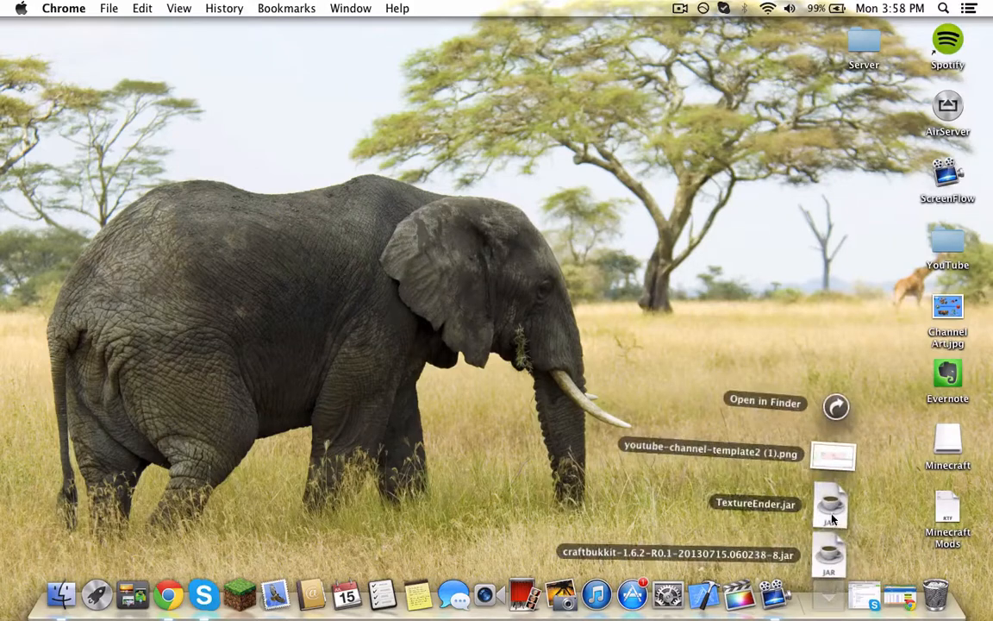
{"action": "left_click_drag", "start_coordinate": [826, 558], "coordinate": [859, 50]}
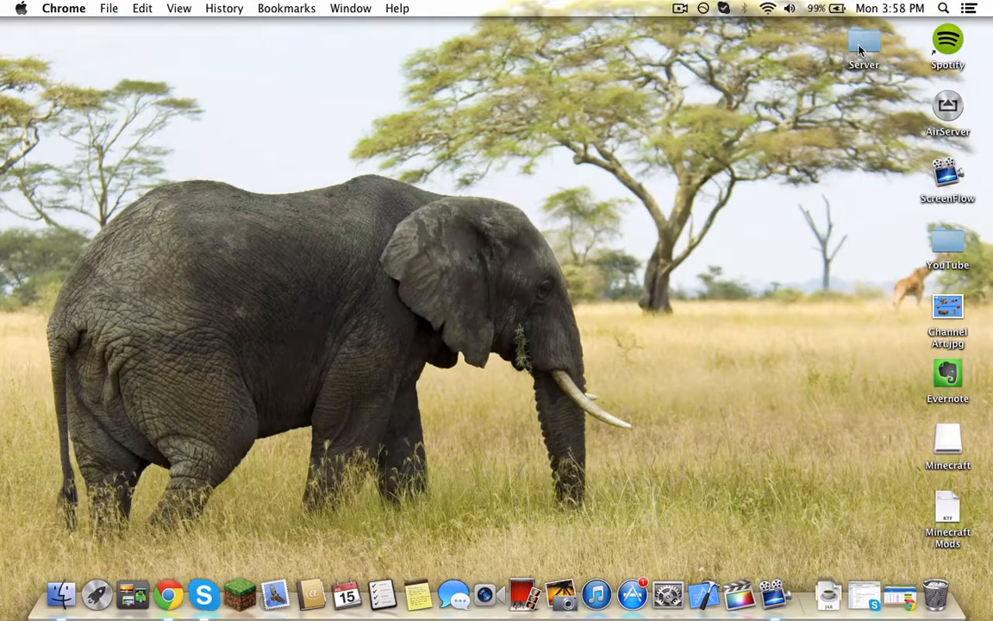
In Chrome, copy the three-line start script, from #!/bin/bash through minecraft_server.jar, in the wiki's Mac OS X instructions
{"action": "left_click", "coordinate": [900, 595]}
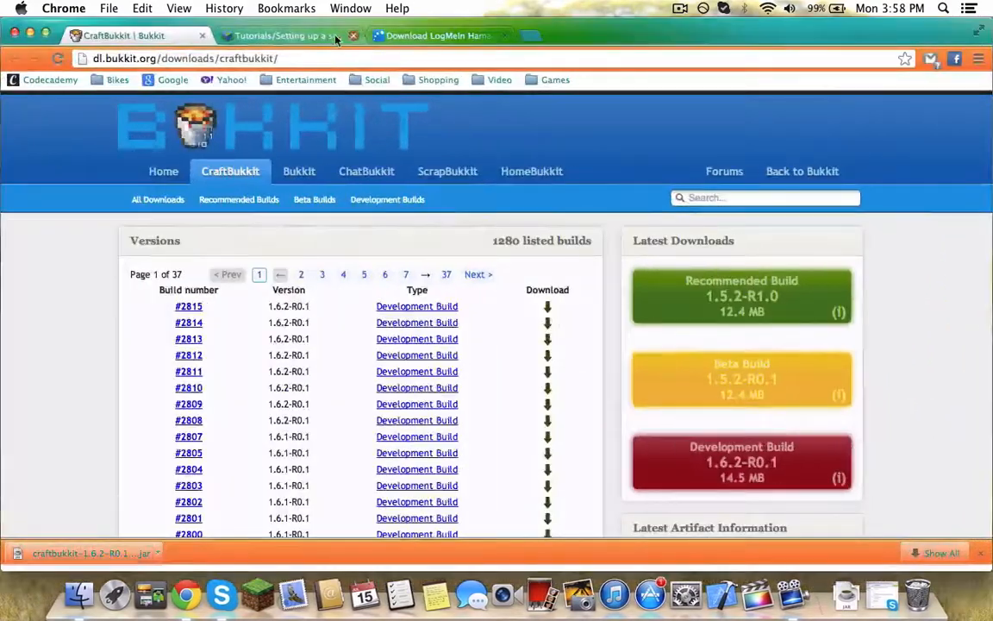
{"action": "left_click", "coordinate": [297, 36]}
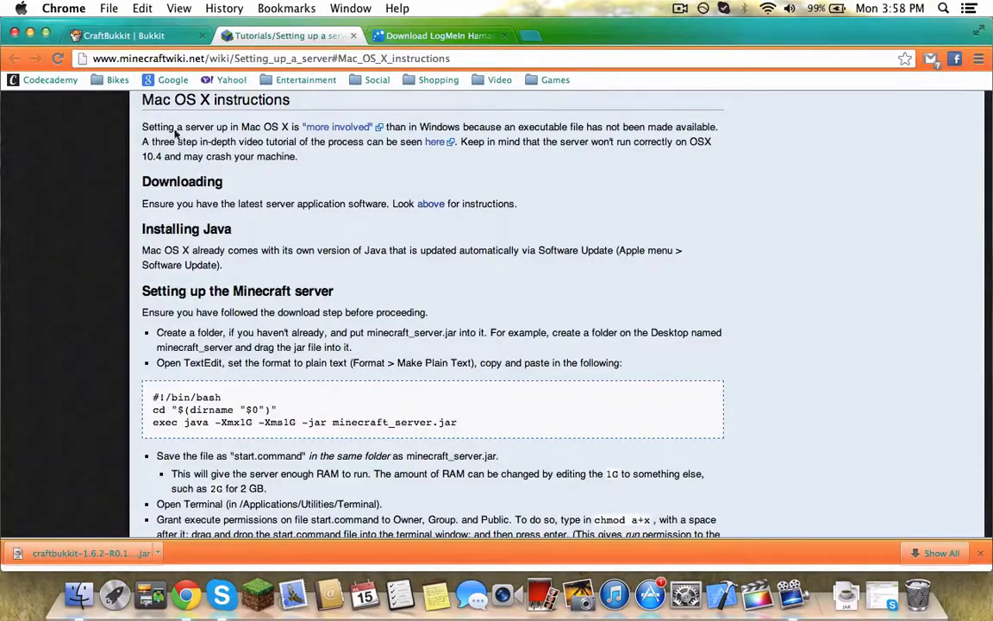
{"action": "left_click", "coordinate": [980, 553]}
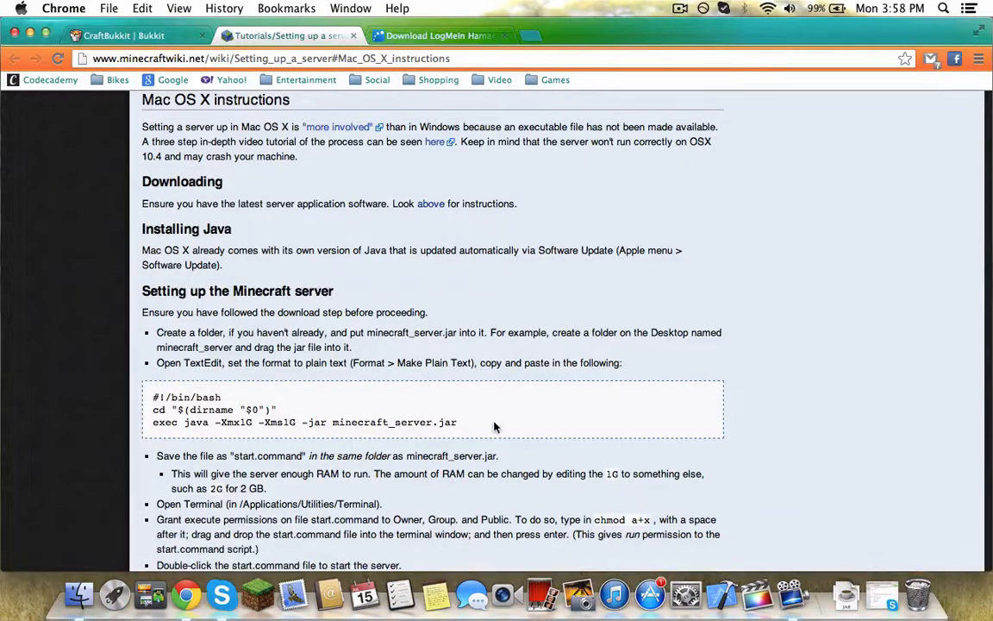
{"action": "left_click_drag", "start_coordinate": [496, 426], "coordinate": [163, 393]}
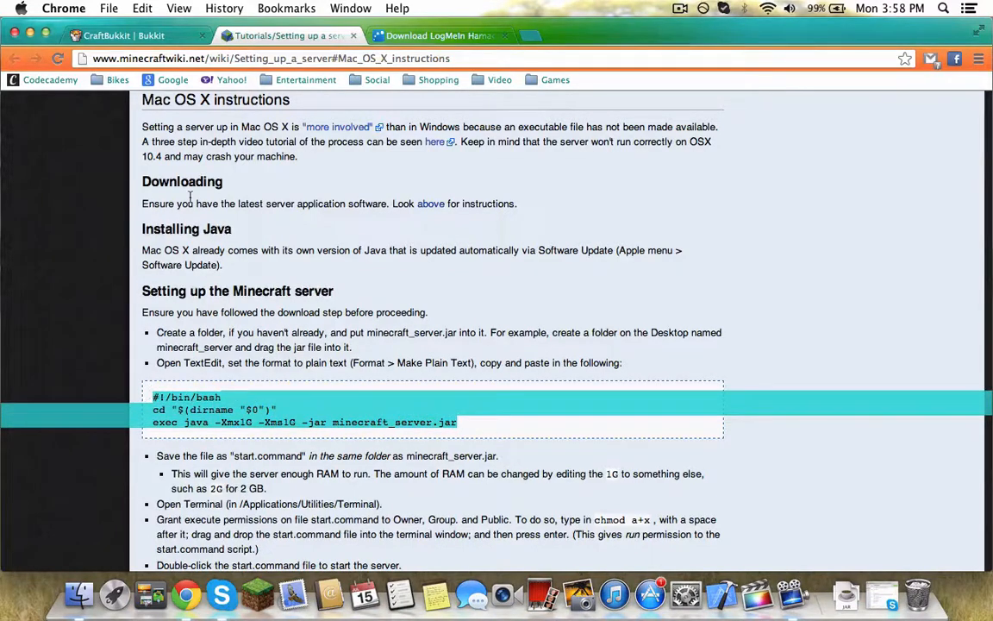
{"action": "right_click", "coordinate": [241, 399]}
{"action": "left_click", "coordinate": [251, 402]}
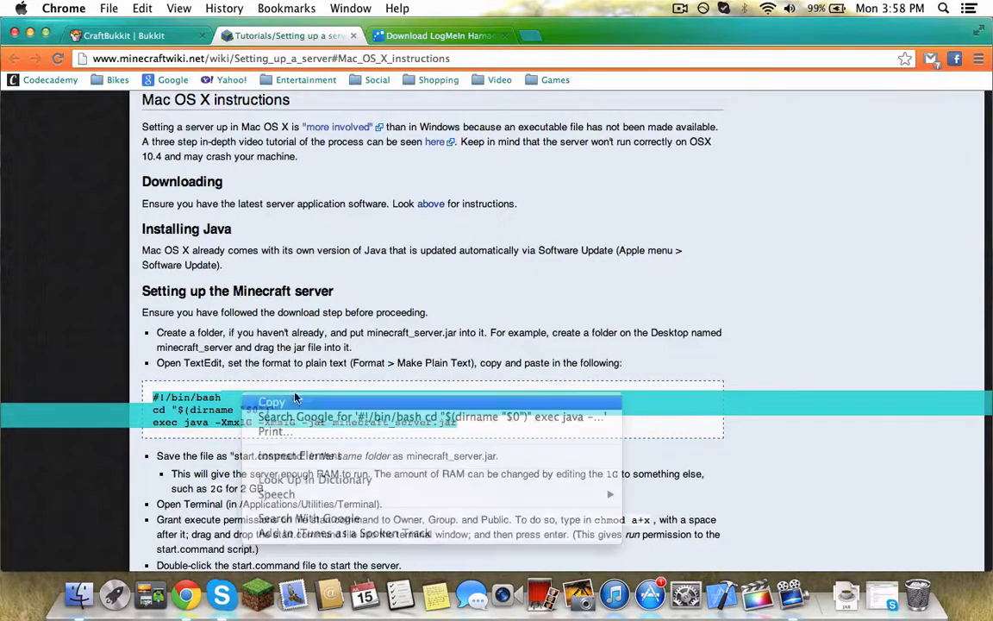
{"action": "left_click", "coordinate": [532, 387]}
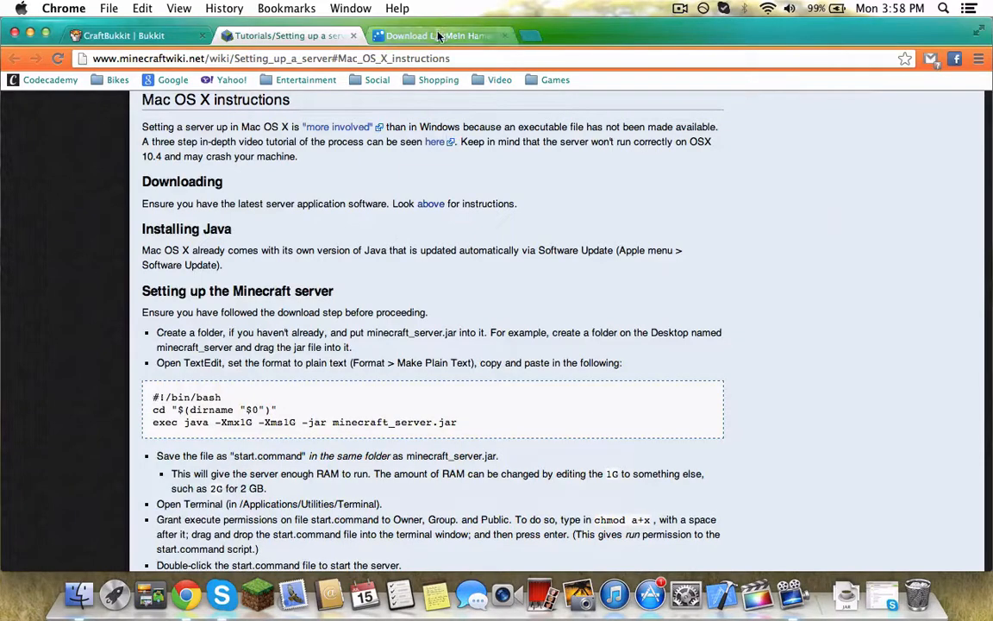
Download the unmanaged version of LogMeIn Hamachi for Mac, agreeing to the Conditions of Use
{"action": "left_click", "coordinate": [431, 36]}
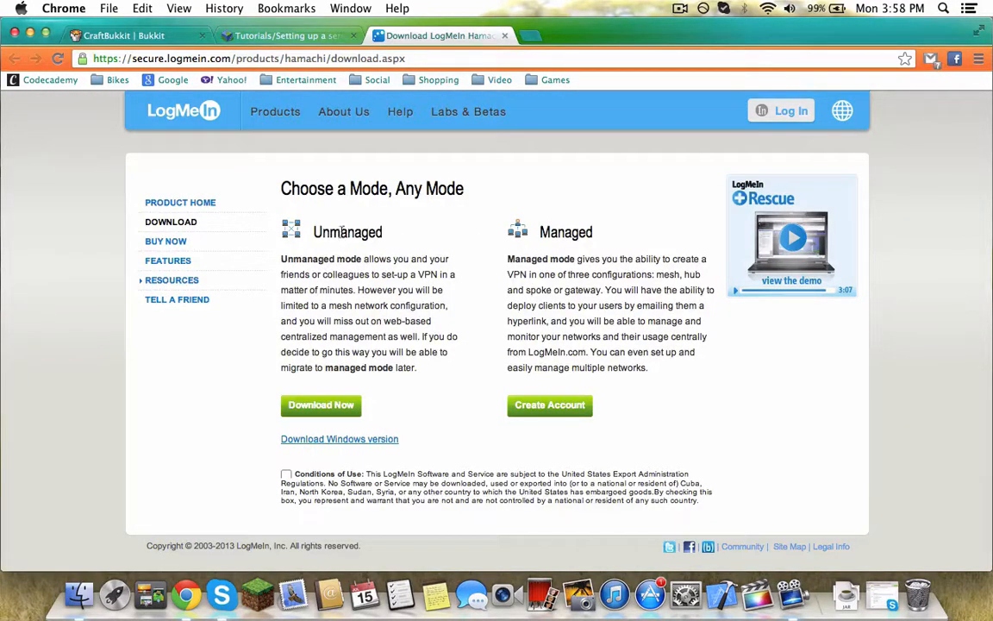
{"action": "left_click", "coordinate": [328, 412]}
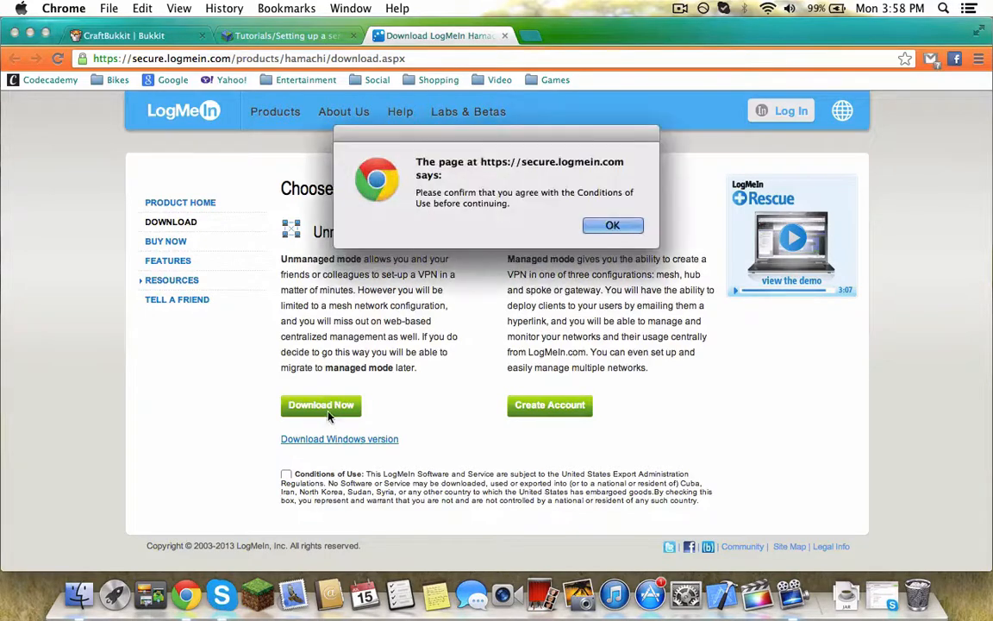
{"action": "left_click", "coordinate": [613, 226]}
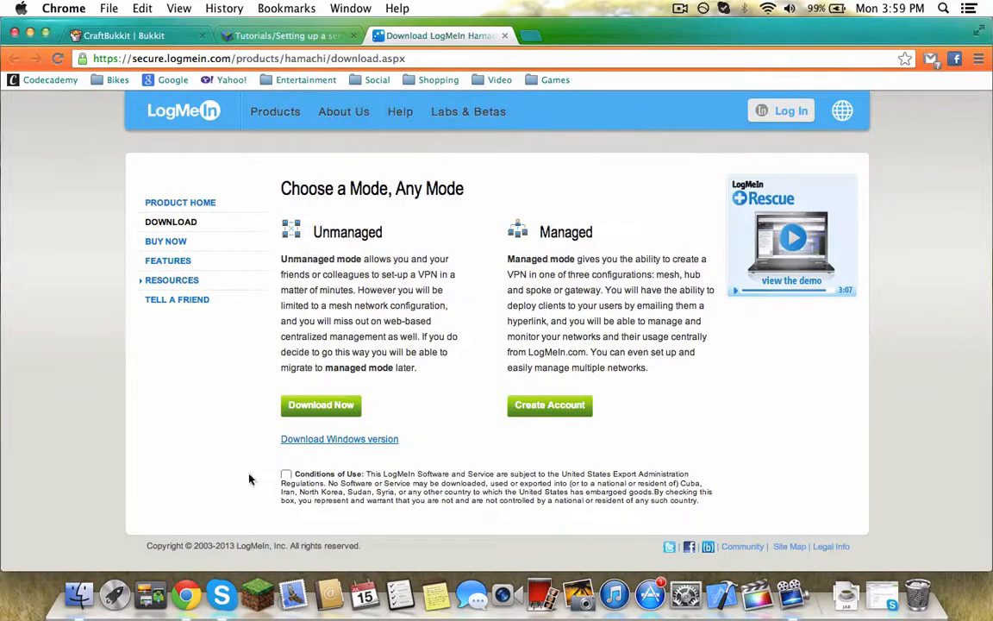
{"action": "left_click", "coordinate": [321, 404]}
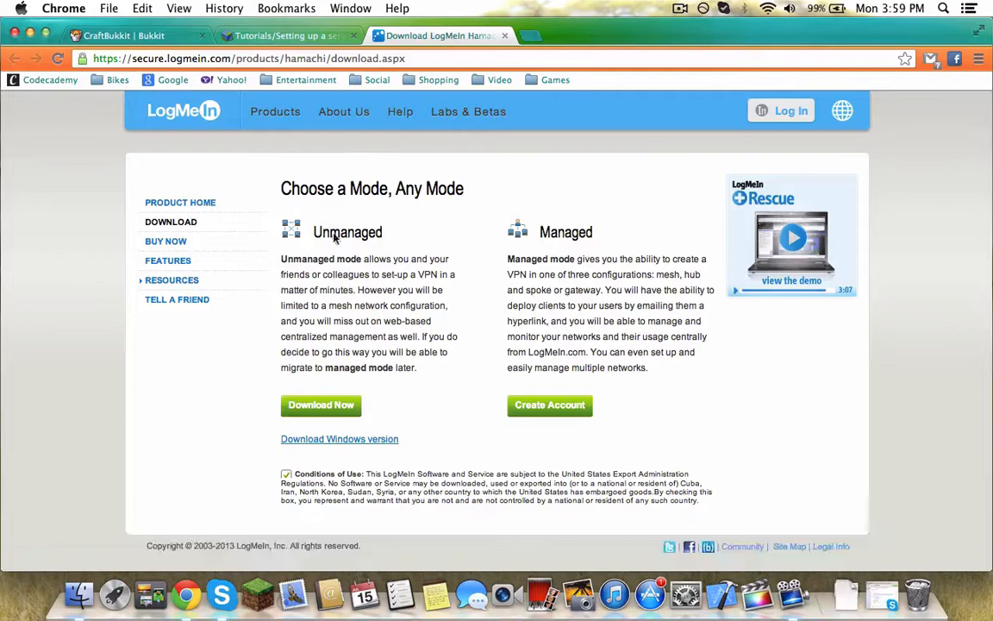
Minimize the browser, unpack the downloaded LogMeInHamachi.zip and launch LogMeInHamachiInstaller
{"action": "left_click", "coordinate": [30, 32]}
{"action": "left_click", "coordinate": [840, 603]}
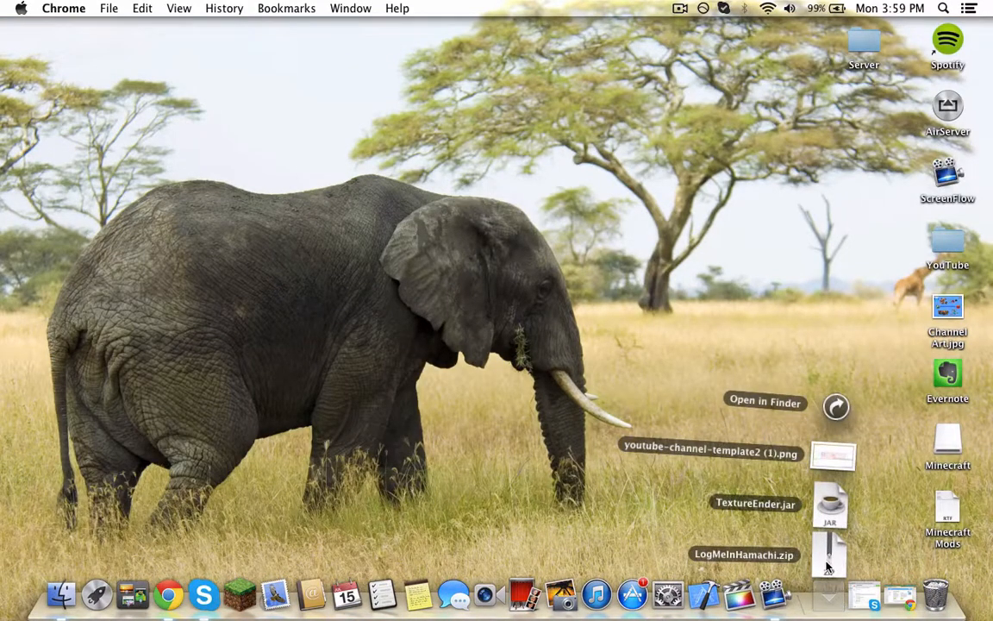
{"action": "left_click", "coordinate": [827, 558]}
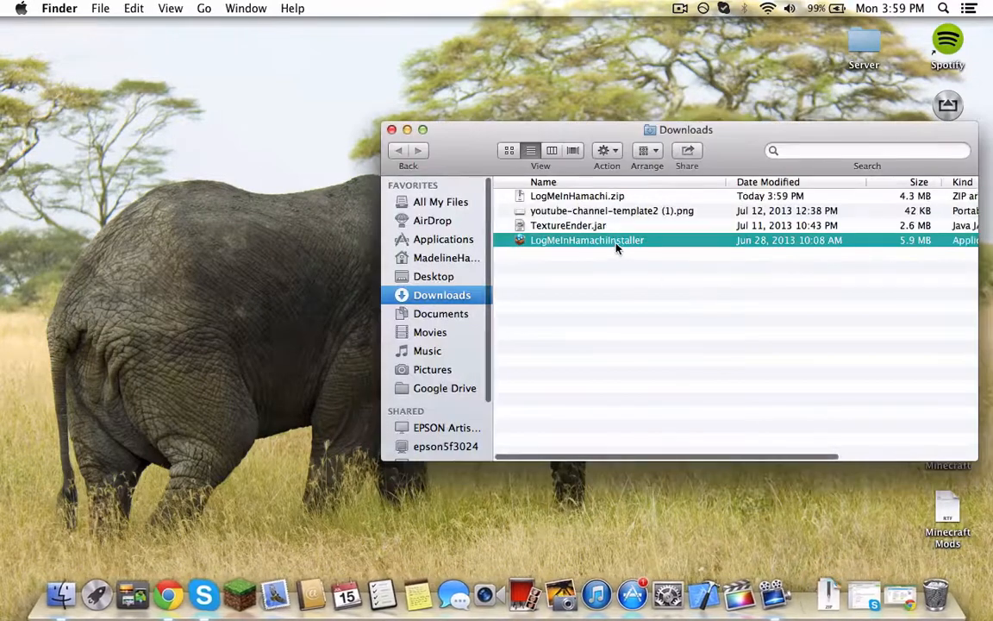
{"action": "double_click", "coordinate": [616, 247]}
{"action": "left_click", "coordinate": [633, 255]}
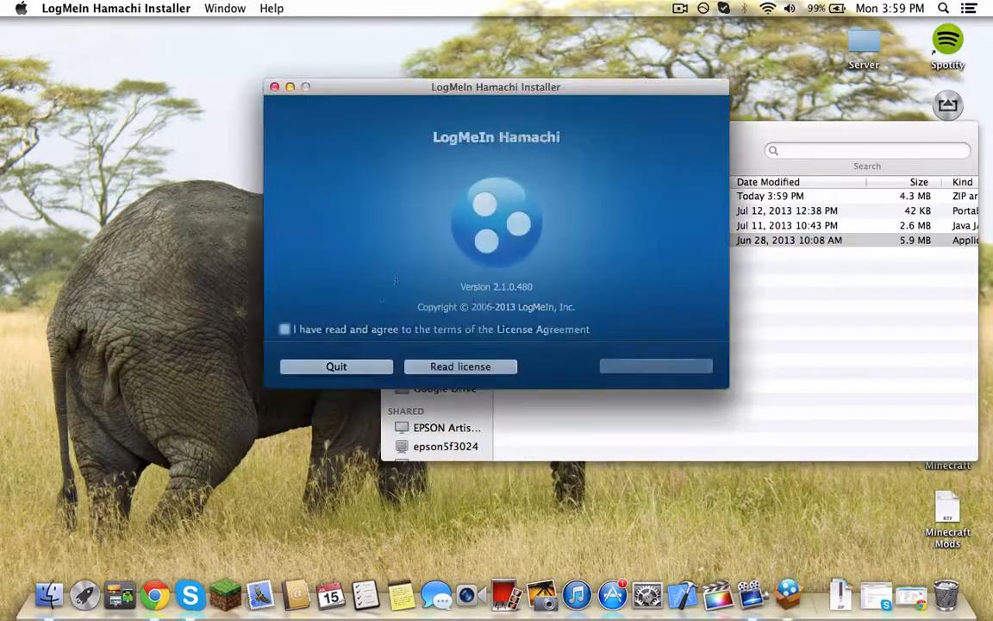
Accept the Hamachi License Agreement and start the installation, authorizing it with the account password
{"action": "left_click", "coordinate": [285, 329]}
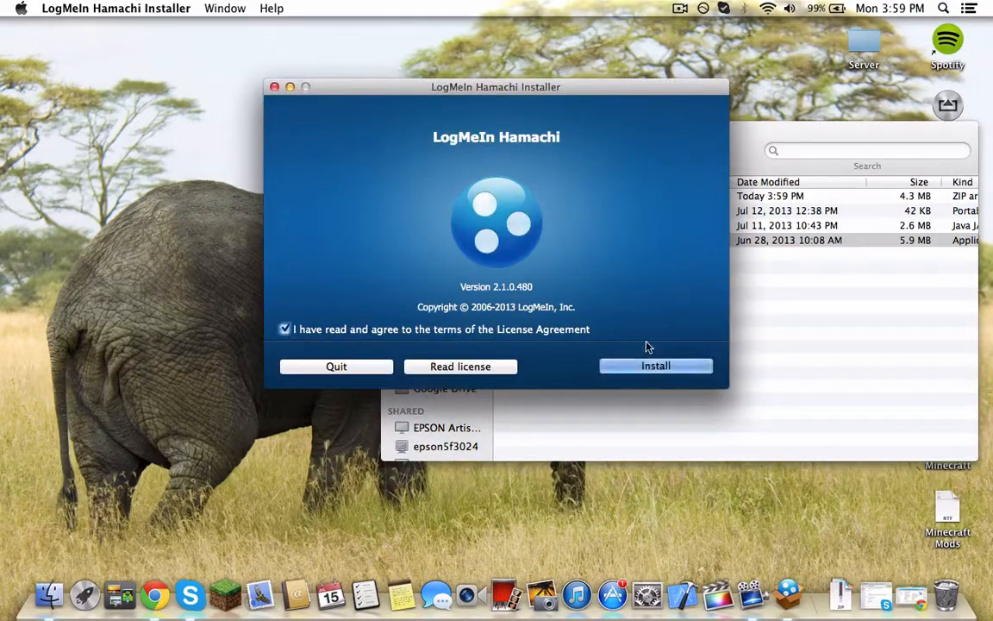
{"action": "left_click", "coordinate": [685, 367]}
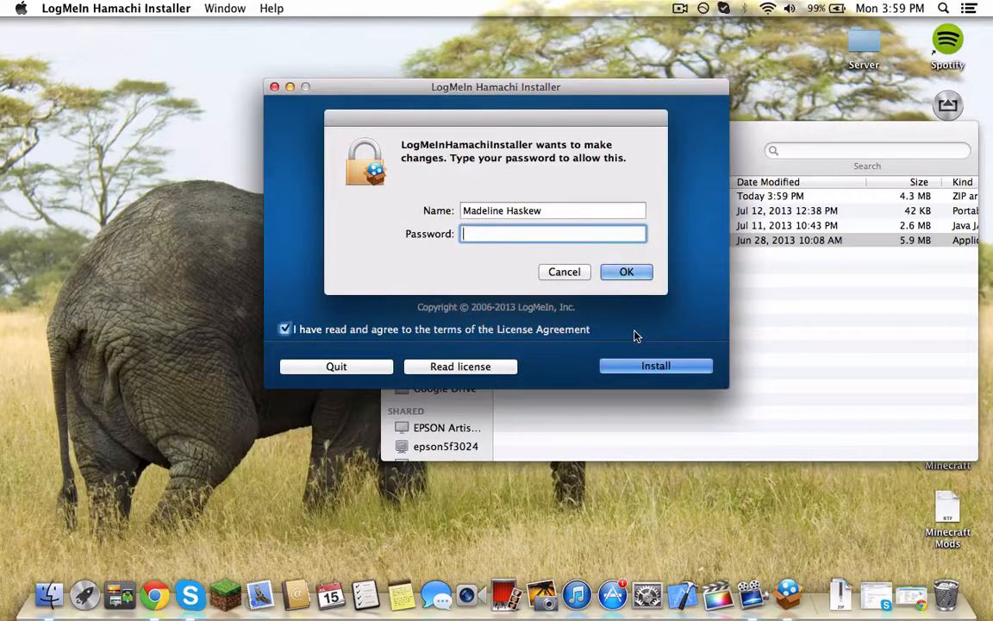
{"action": "type", "text": "•••••••••"}
{"action": "key", "text": "Return"}
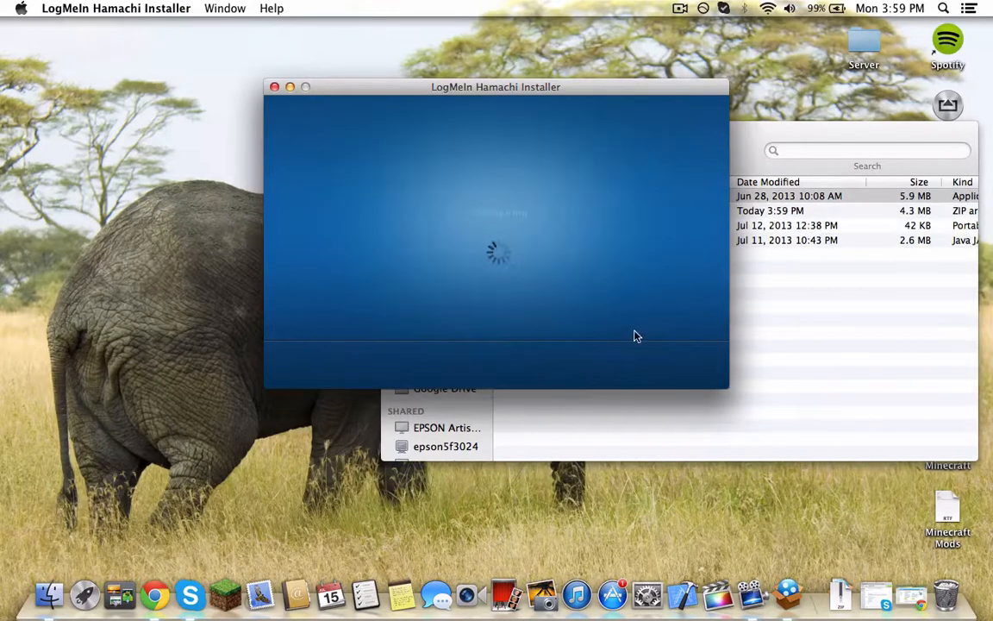
Close the Downloads window and finish the Hamachi installer
{"action": "left_click", "coordinate": [759, 200]}
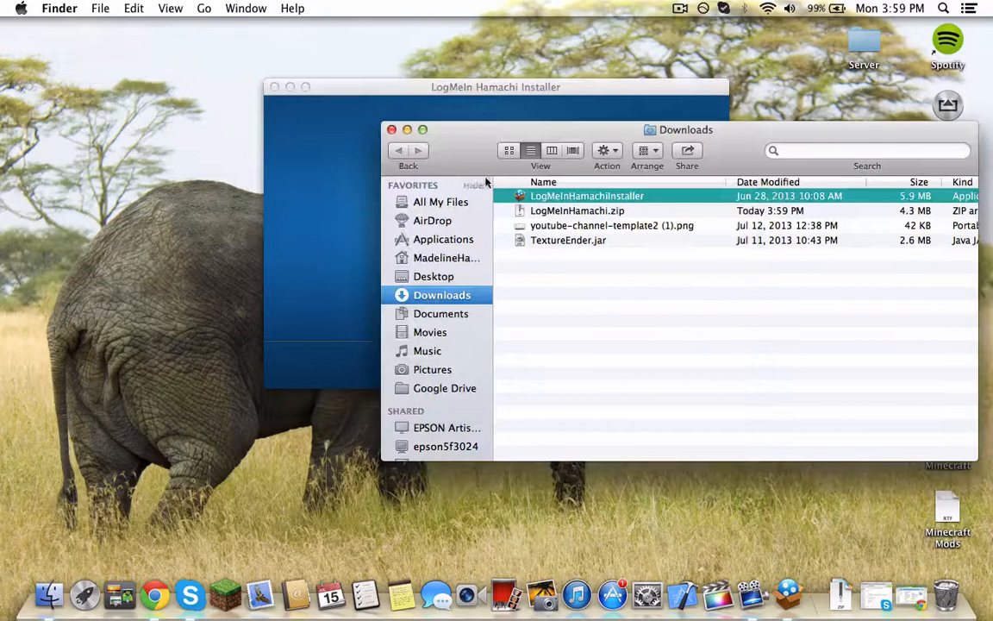
{"action": "left_click", "coordinate": [391, 130]}
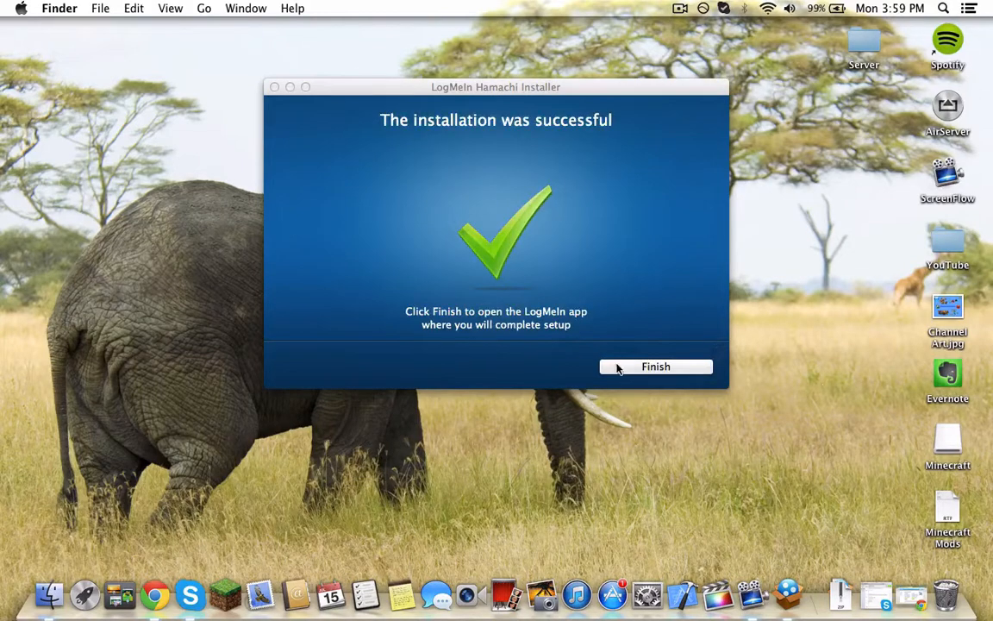
{"action": "left_click", "coordinate": [617, 368]}
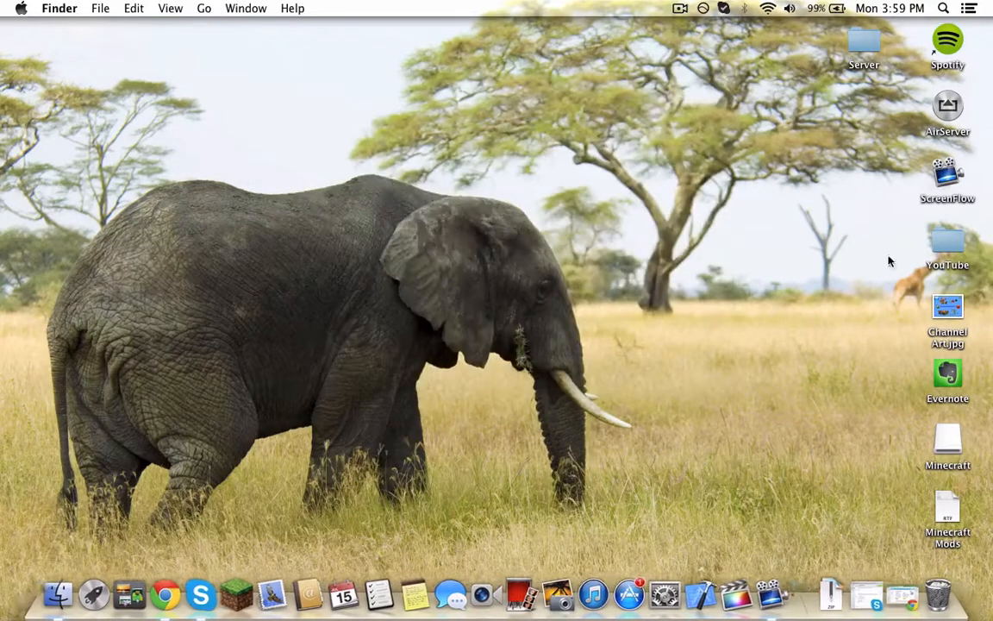
Search Spotlight for "hama", launch LogMeIn Hamachi and minimize its window
{"action": "left_click", "coordinate": [943, 9]}
{"action": "type", "text": "hm"}
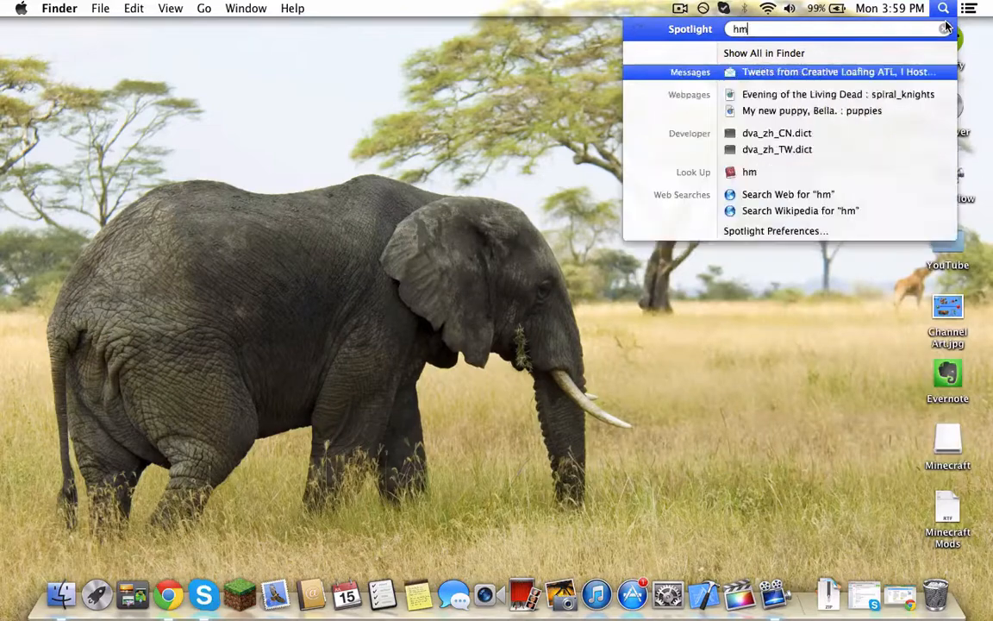
{"action": "key", "text": "BackSpace"}
{"action": "type", "text": "ama"}
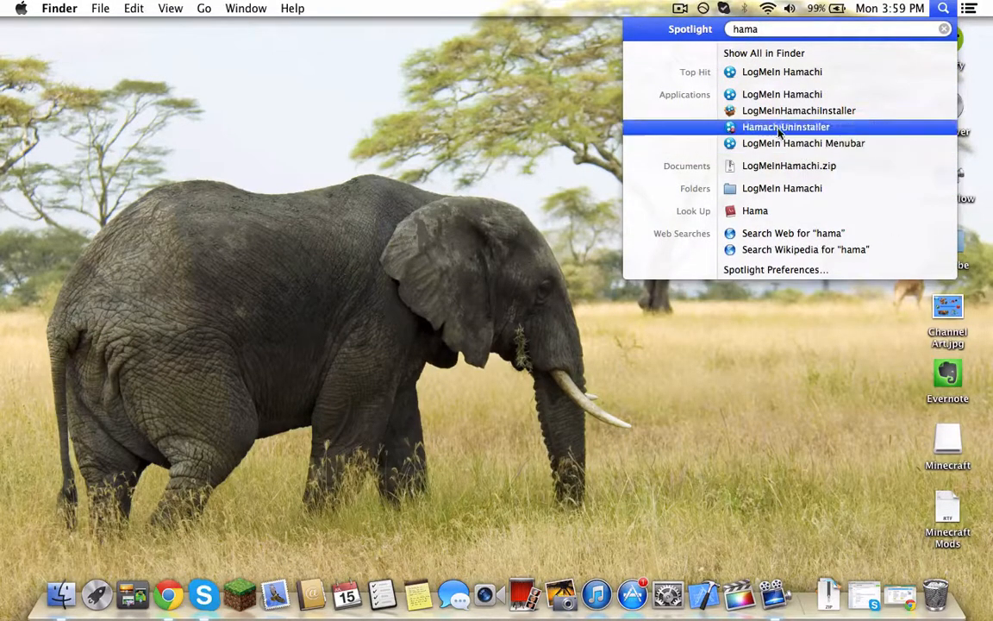
{"action": "left_click", "coordinate": [754, 95]}
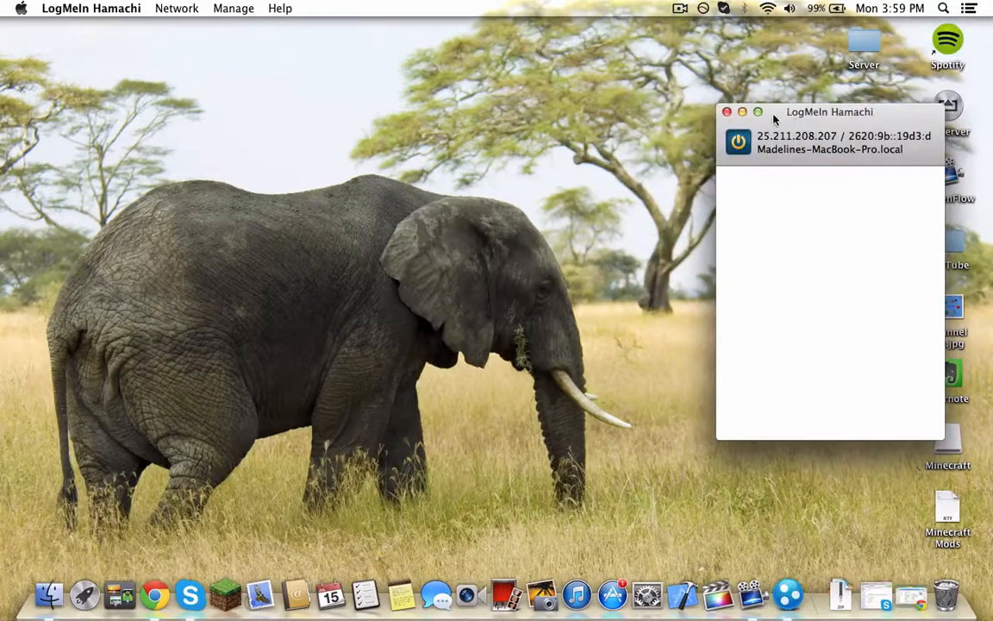
{"action": "left_click_drag", "start_coordinate": [773, 115], "coordinate": [753, 115]}
{"action": "left_click", "coordinate": [708, 114]}
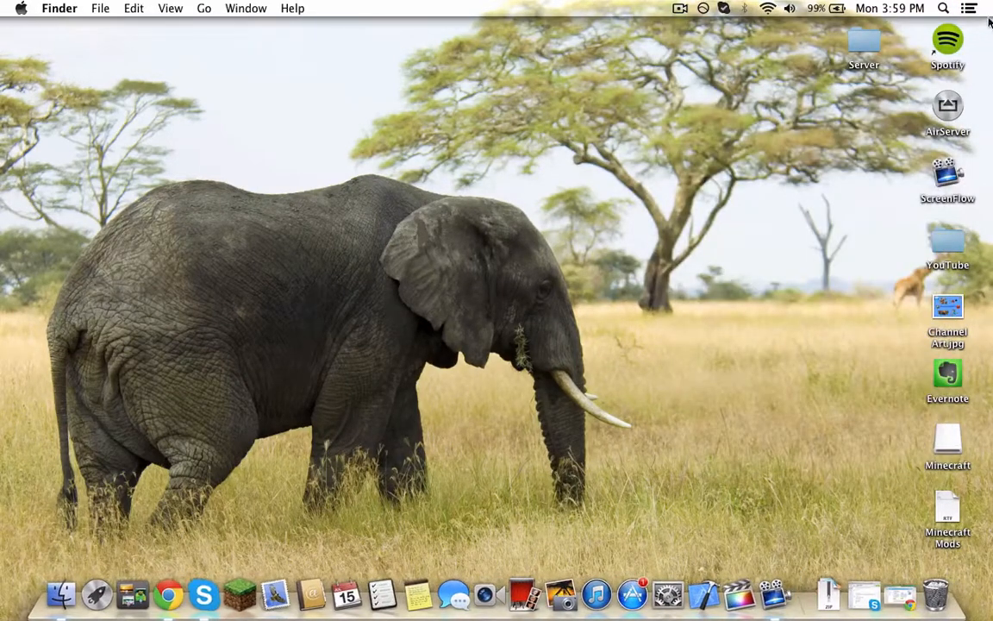
{"action": "left_click", "coordinate": [946, 9]}
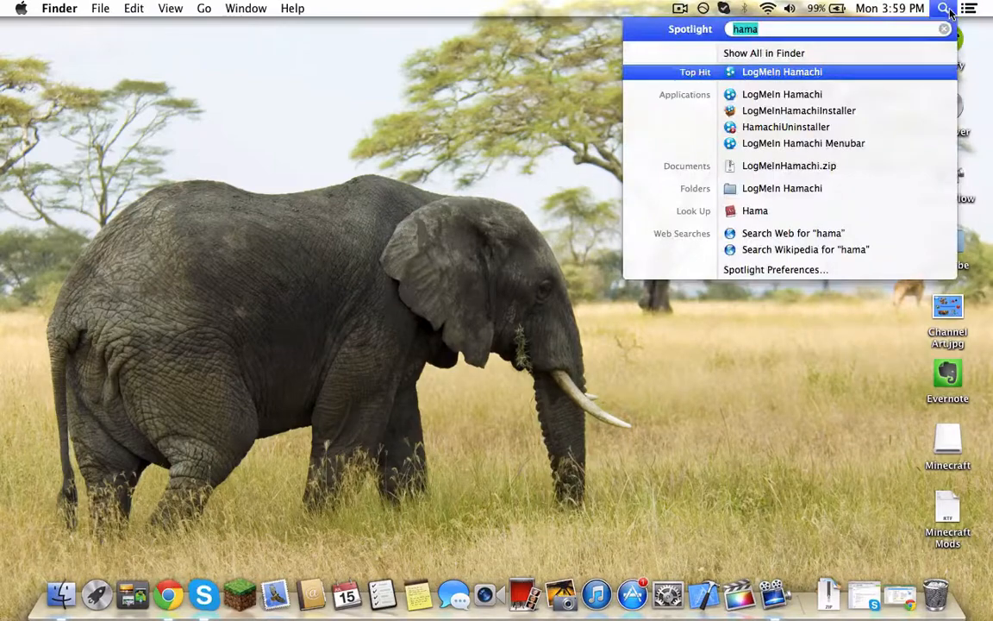
{"action": "left_click", "coordinate": [755, 95]}
{"action": "left_click", "coordinate": [723, 116]}
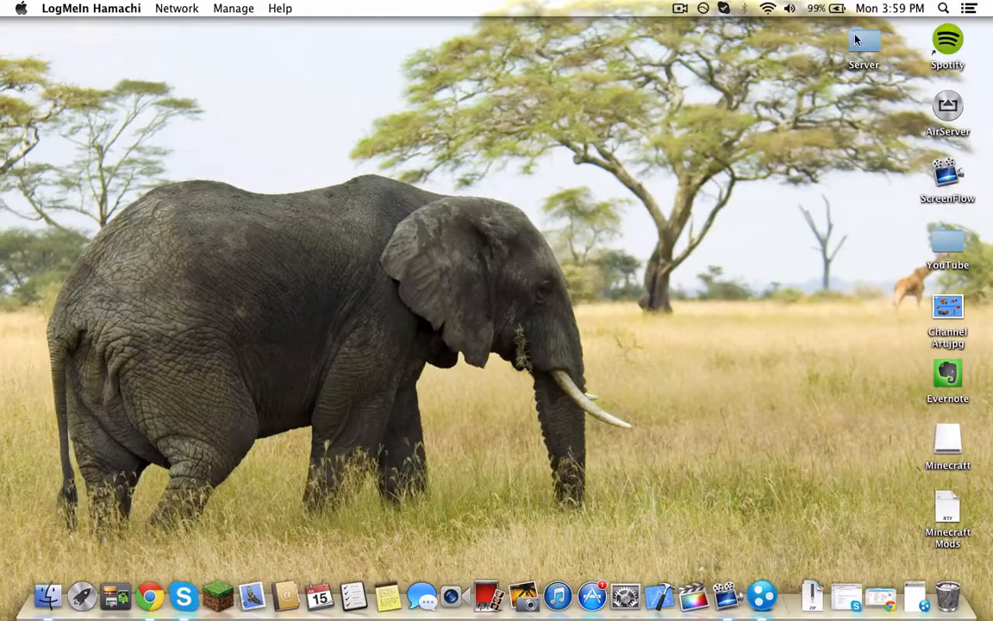
Open the Server folder from the desktop and launch TextEdit, placing its blank document beside the folder window
{"action": "double_click", "coordinate": [863, 43]}
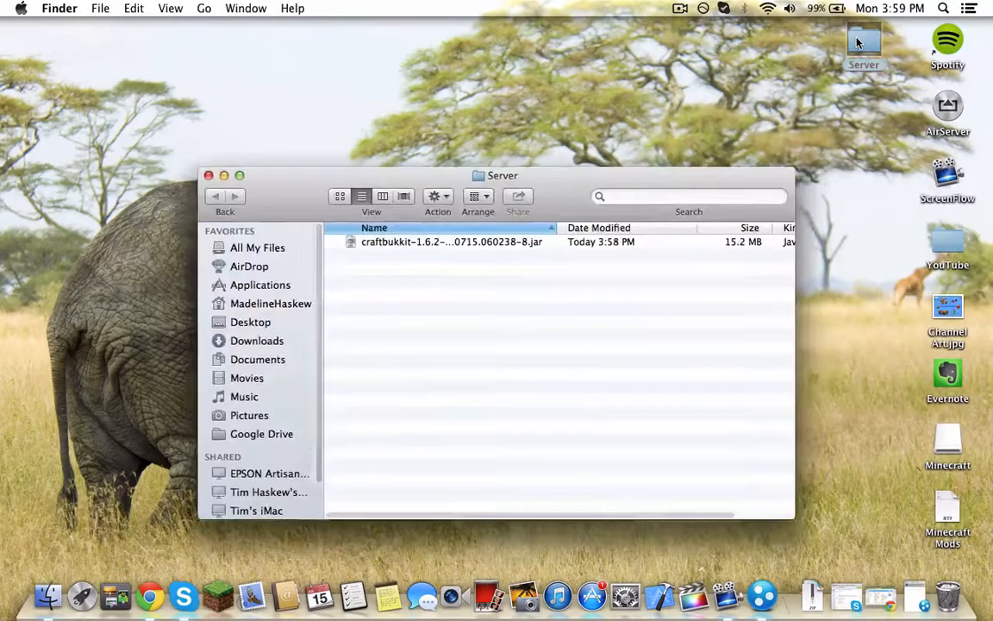
{"action": "left_click_drag", "start_coordinate": [547, 182], "coordinate": [396, 67]}
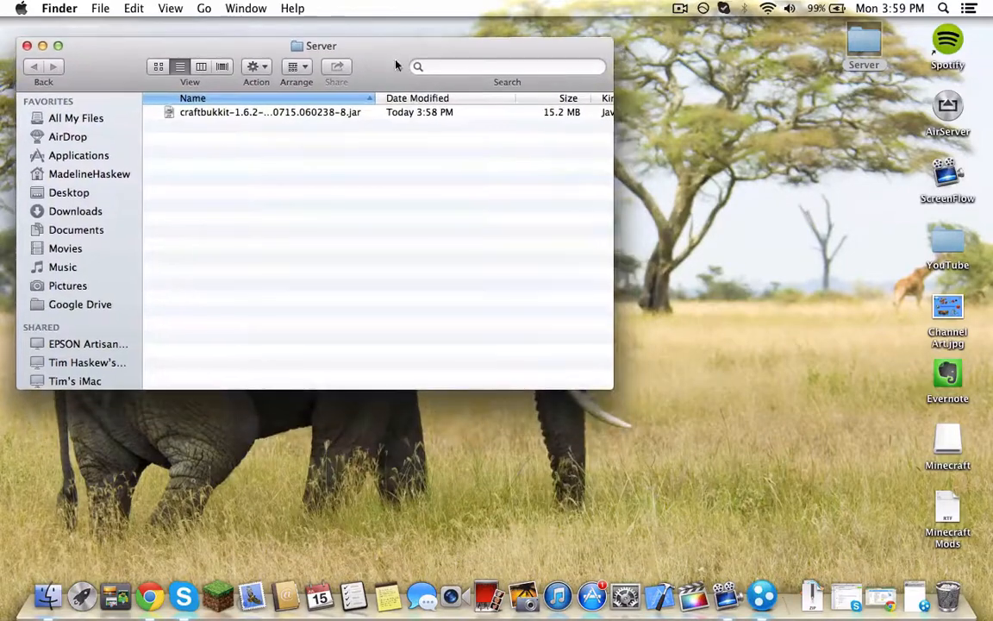
{"action": "left_click", "coordinate": [943, 10]}
{"action": "type", "text": "text"}
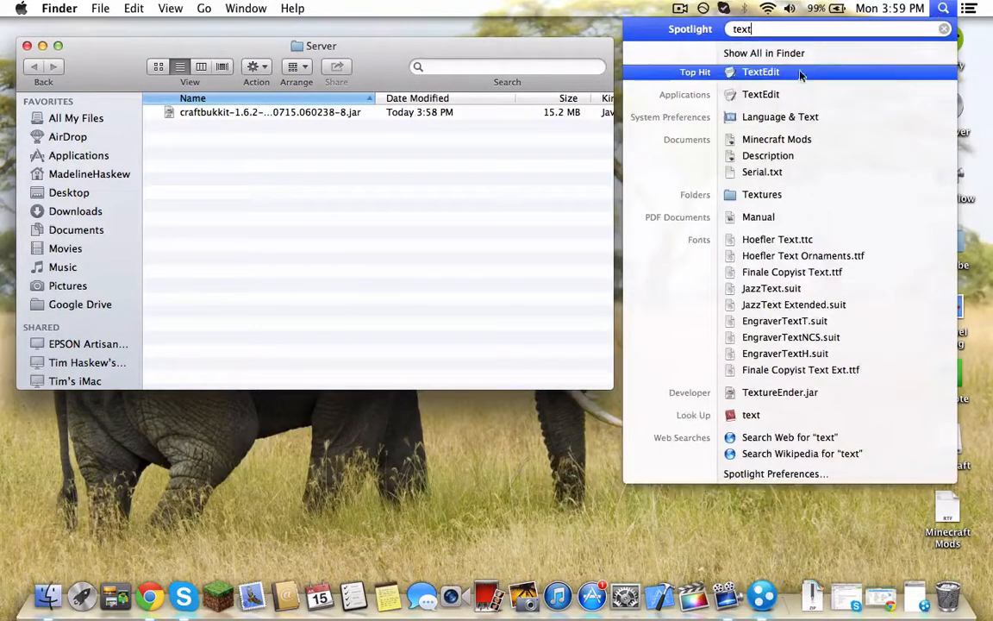
{"action": "left_click", "coordinate": [733, 75]}
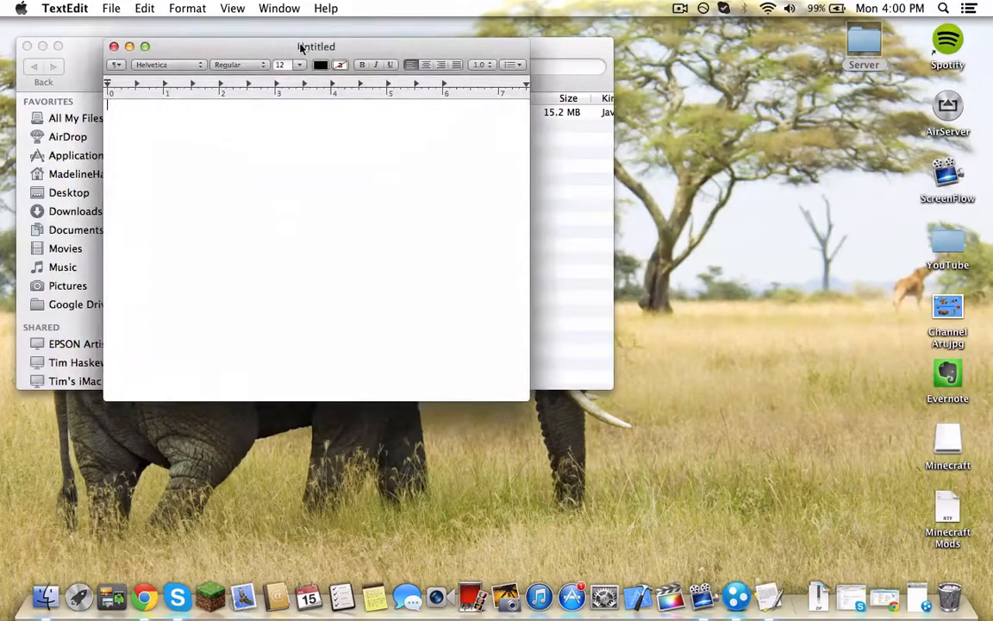
{"action": "left_click_drag", "start_coordinate": [301, 49], "coordinate": [664, 134]}
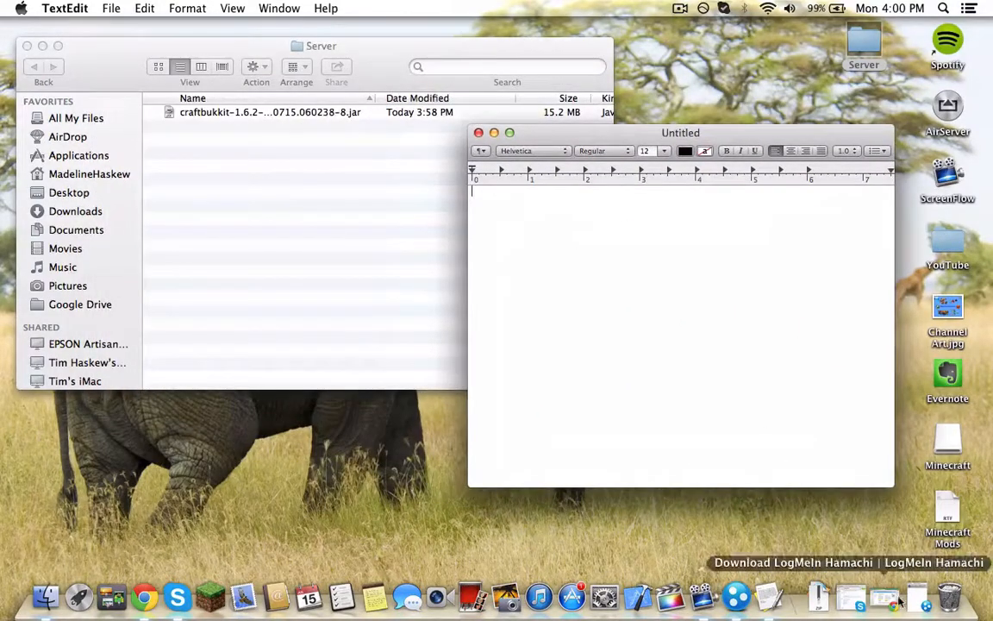
Switch to Chrome and go to the Mac OS X instructions through the contents list of the Minecraft Wiki server setup tutorial
{"action": "left_click", "coordinate": [850, 597]}
{"action": "left_click", "coordinate": [271, 34]}
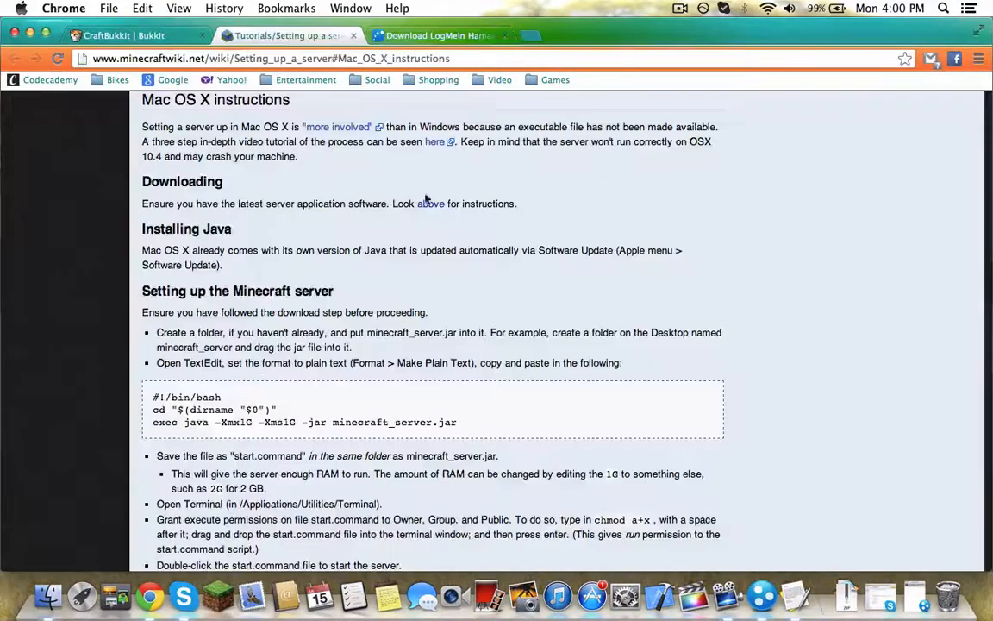
{"action": "left_click_drag", "start_coordinate": [479, 431], "coordinate": [137, 384]}
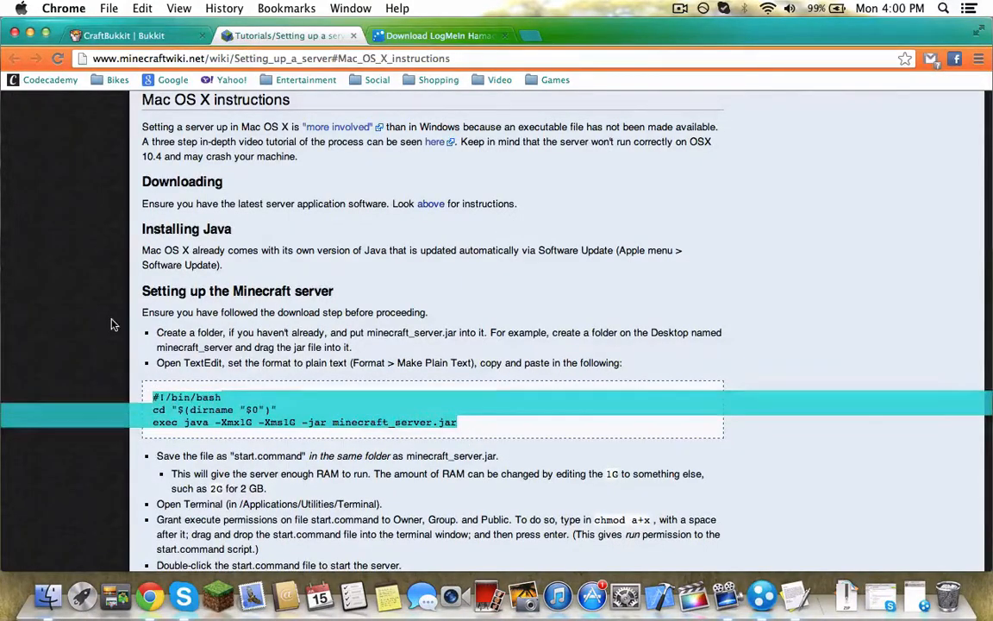
{"action": "scroll", "coordinate": [291, 308], "scroll_direction": "up", "scroll_amount": 15}
{"action": "scroll", "coordinate": [290, 307], "scroll_direction": "up", "scroll_amount": 10}
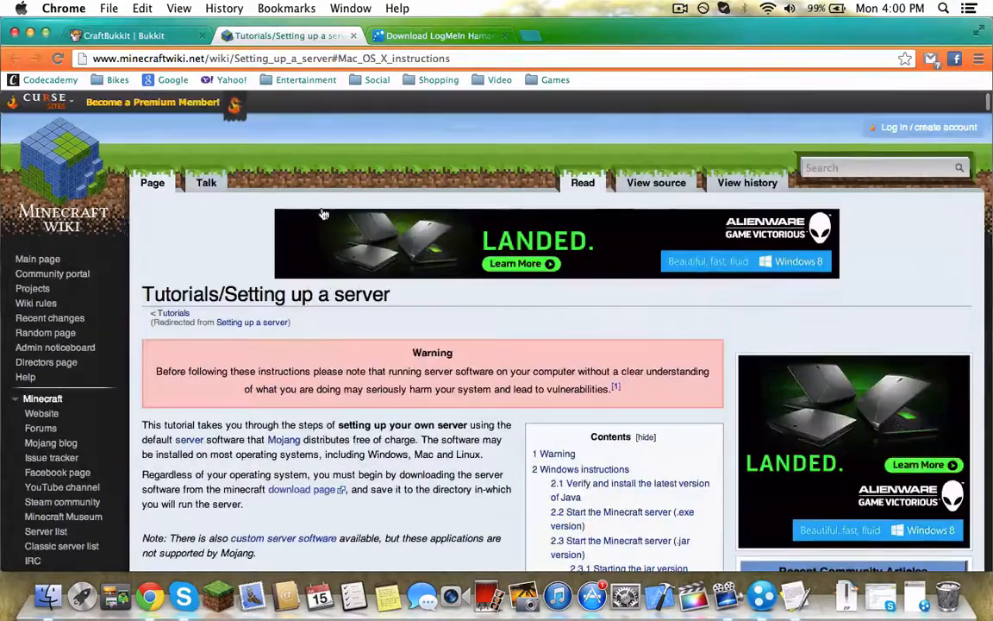
{"action": "scroll", "coordinate": [451, 274], "scroll_direction": "down", "scroll_amount": 3}
{"action": "scroll", "coordinate": [451, 273], "scroll_direction": "down", "scroll_amount": 4}
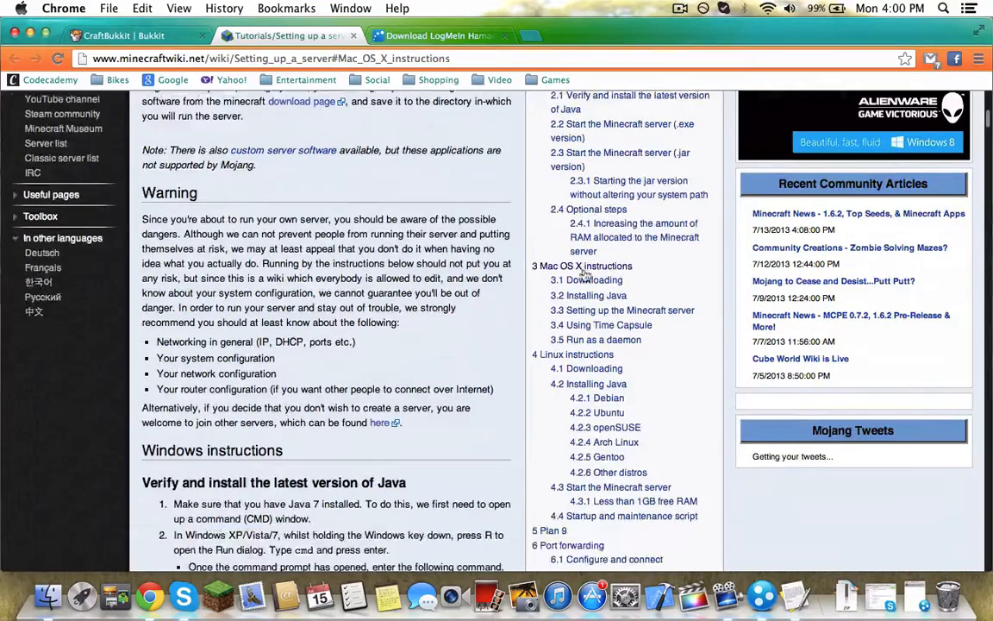
{"action": "left_click", "coordinate": [581, 264]}
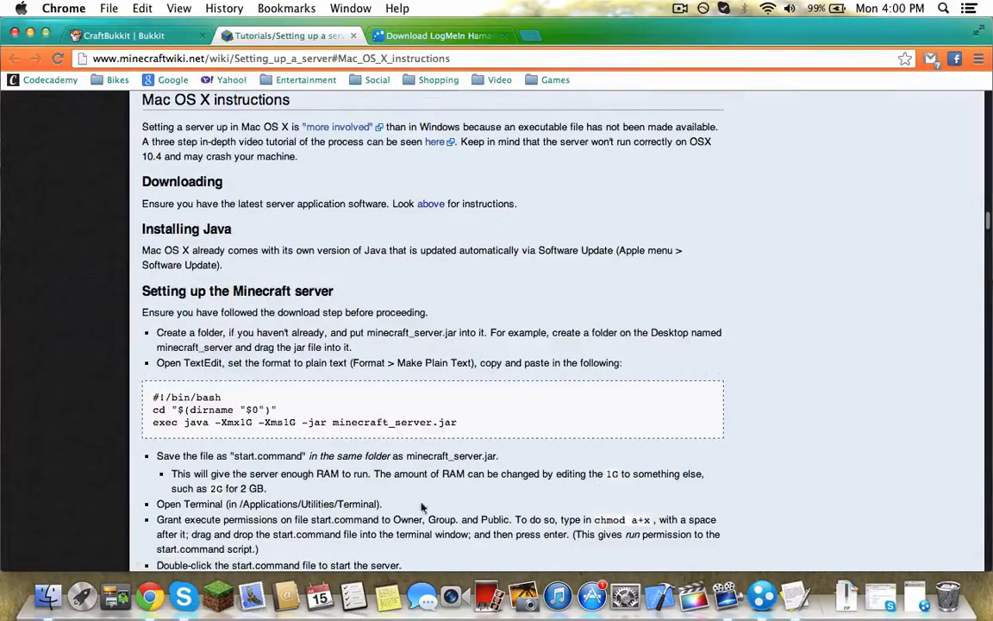
Copy the three-line #!/bin/bash start script from the wiki, minimize the browser and paste it into the blank TextEdit document
{"action": "left_click_drag", "start_coordinate": [480, 431], "coordinate": [152, 388]}
{"action": "right_click", "coordinate": [196, 401]}
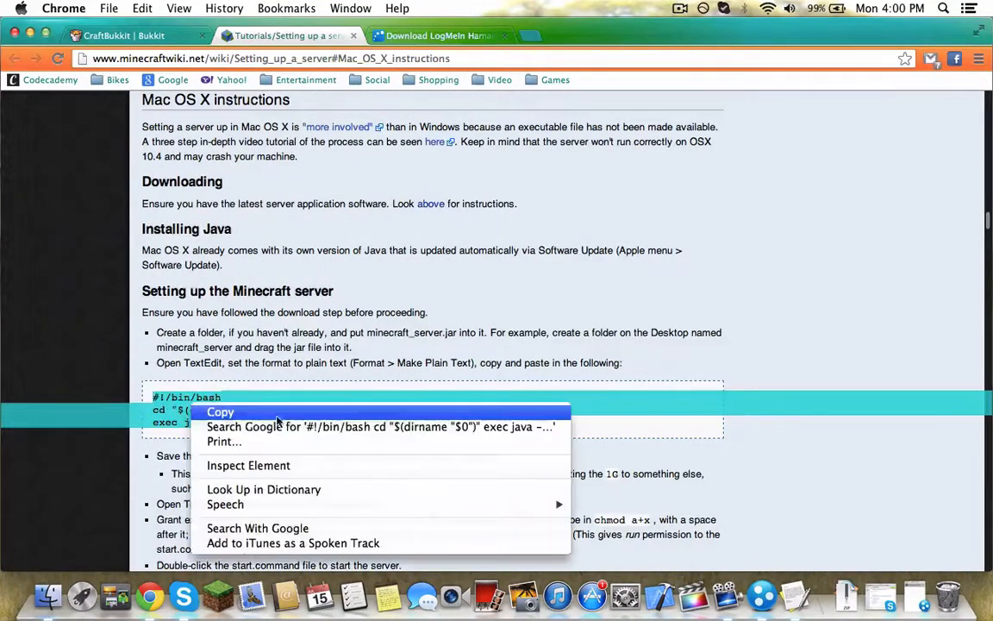
{"action": "left_click", "coordinate": [346, 411]}
{"action": "left_click", "coordinate": [31, 35]}
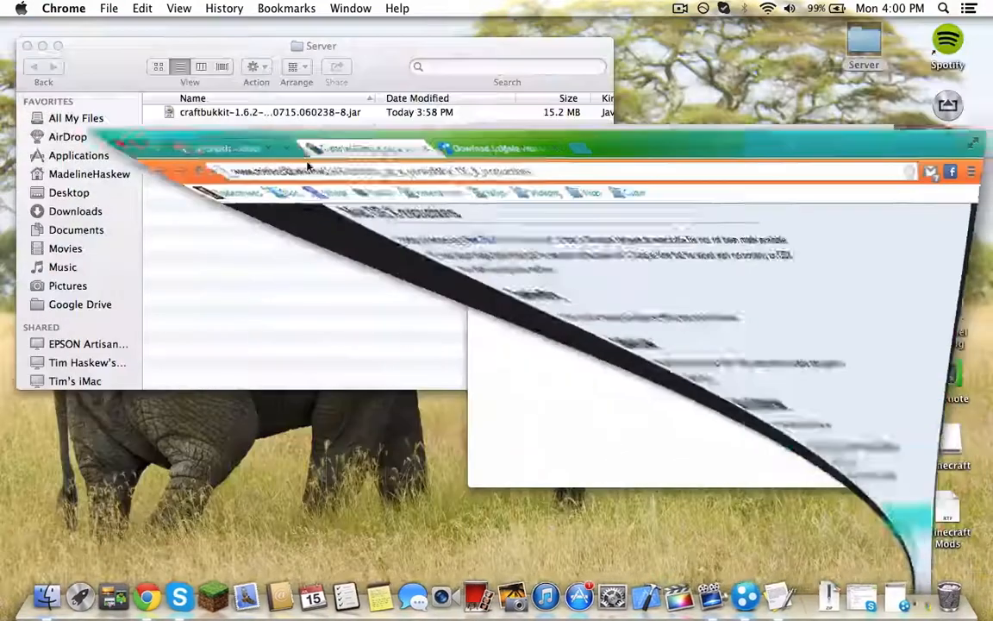
{"action": "right_click", "coordinate": [601, 248]}
{"action": "left_click", "coordinate": [621, 282]}
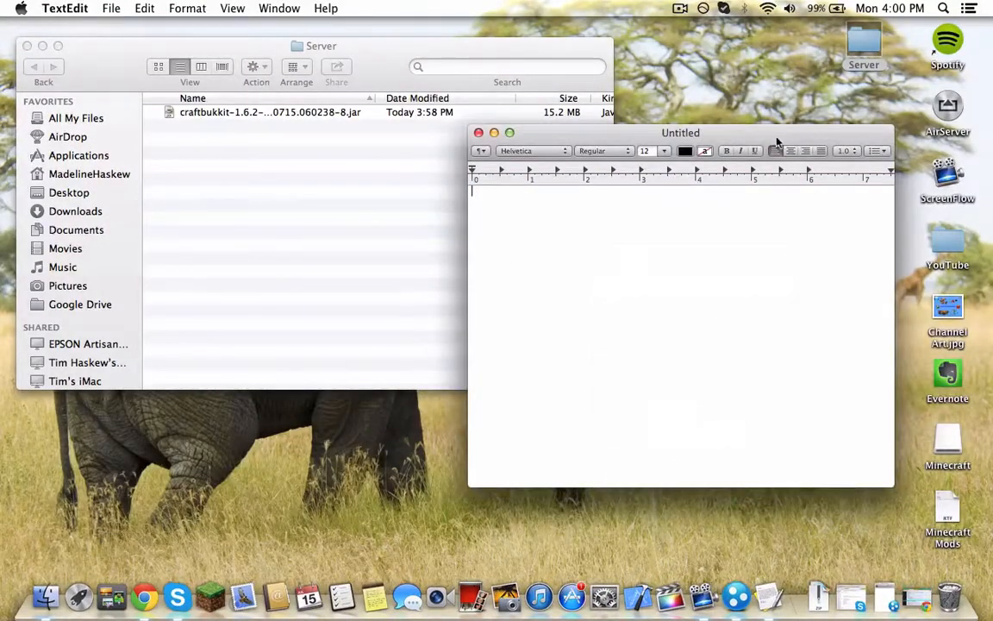
Convert the TextEdit script document to plain text
{"action": "left_click", "coordinate": [185, 9]}
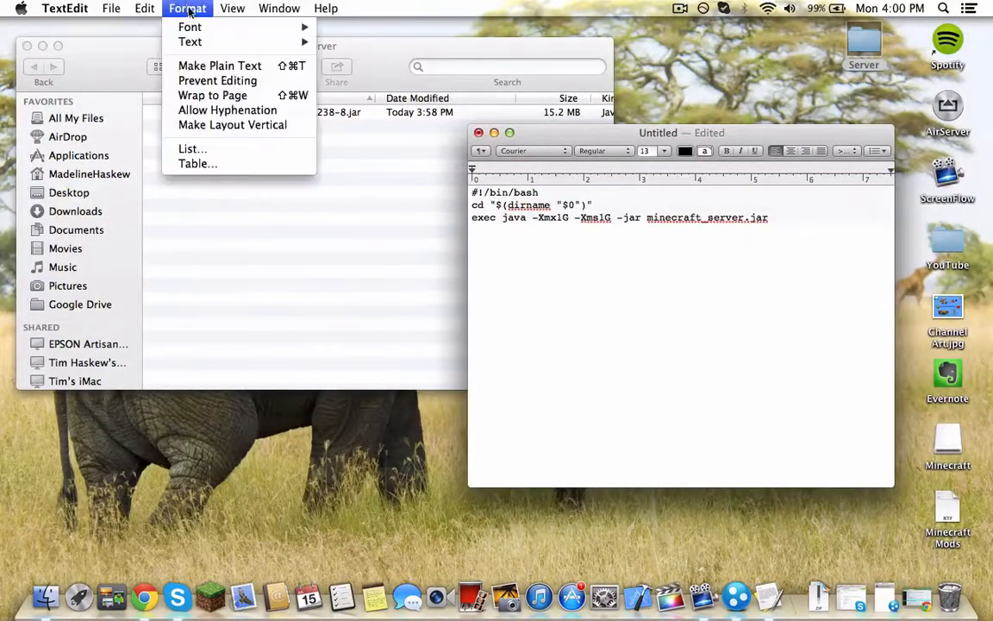
{"action": "left_click", "coordinate": [220, 66]}
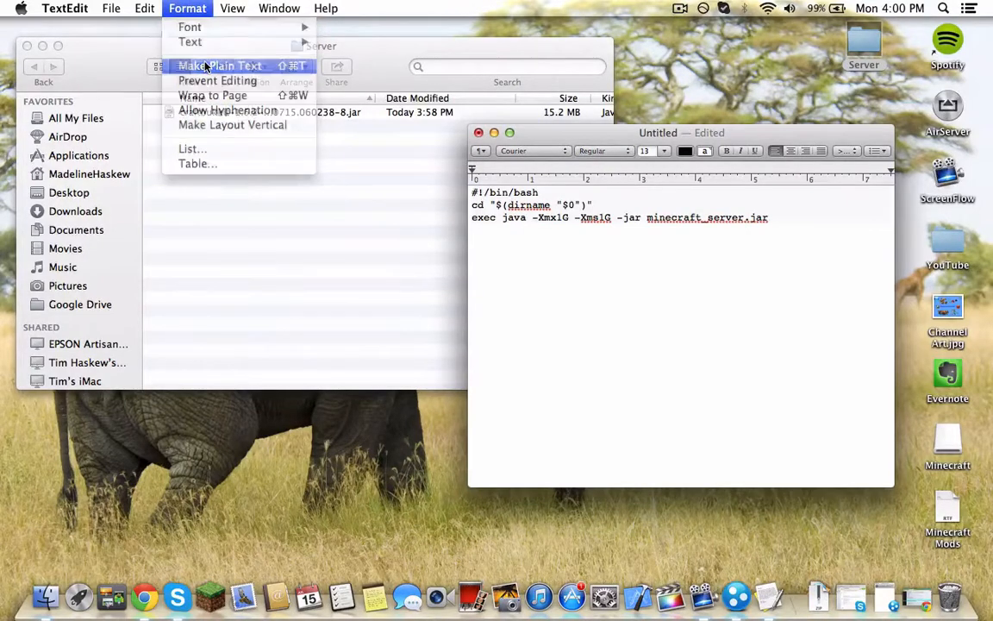
{"action": "left_click", "coordinate": [795, 242]}
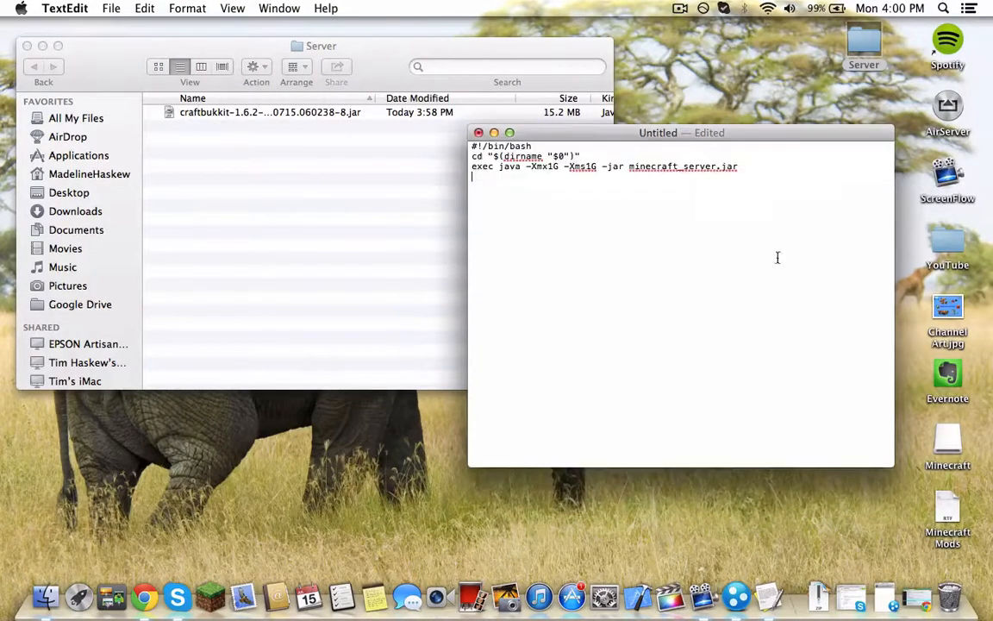
Save the script to the Desktop as start.command with Unicode (UTF-8) encoding
{"action": "left_click", "coordinate": [111, 9]}
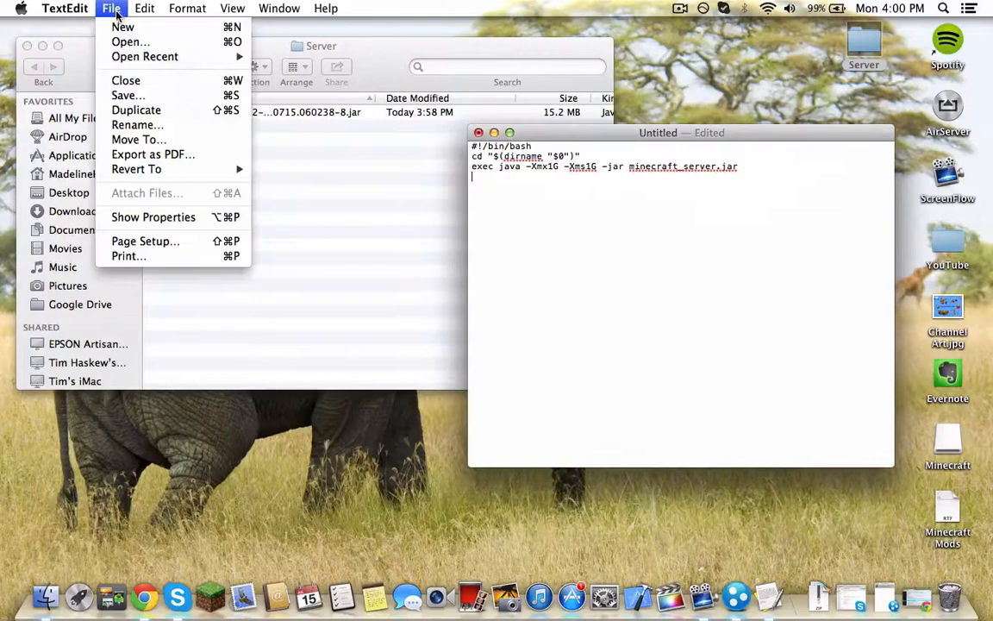
{"action": "left_click", "coordinate": [142, 94]}
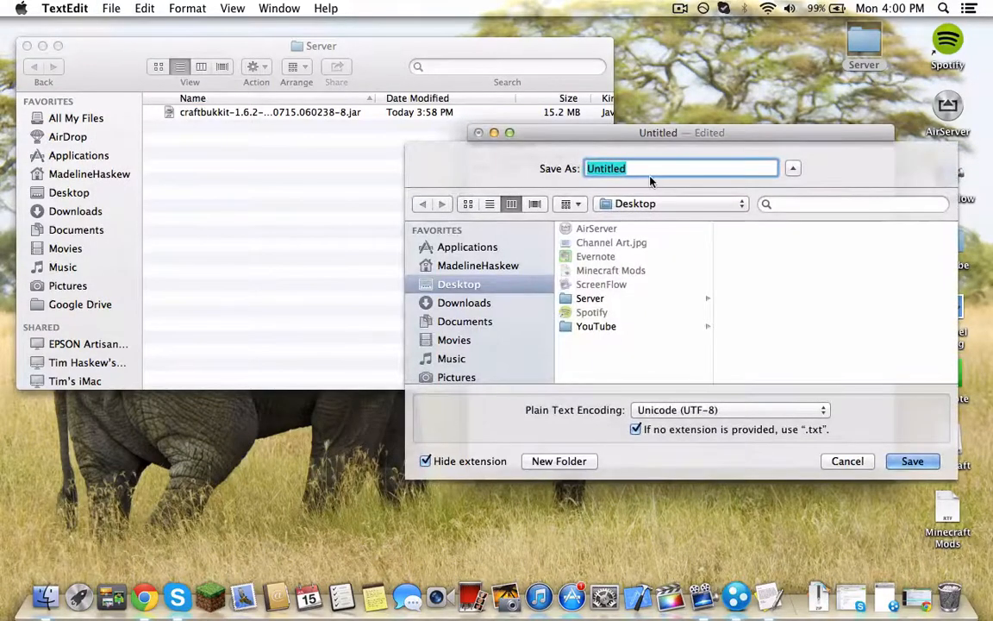
{"action": "type", "text": "start.command"}
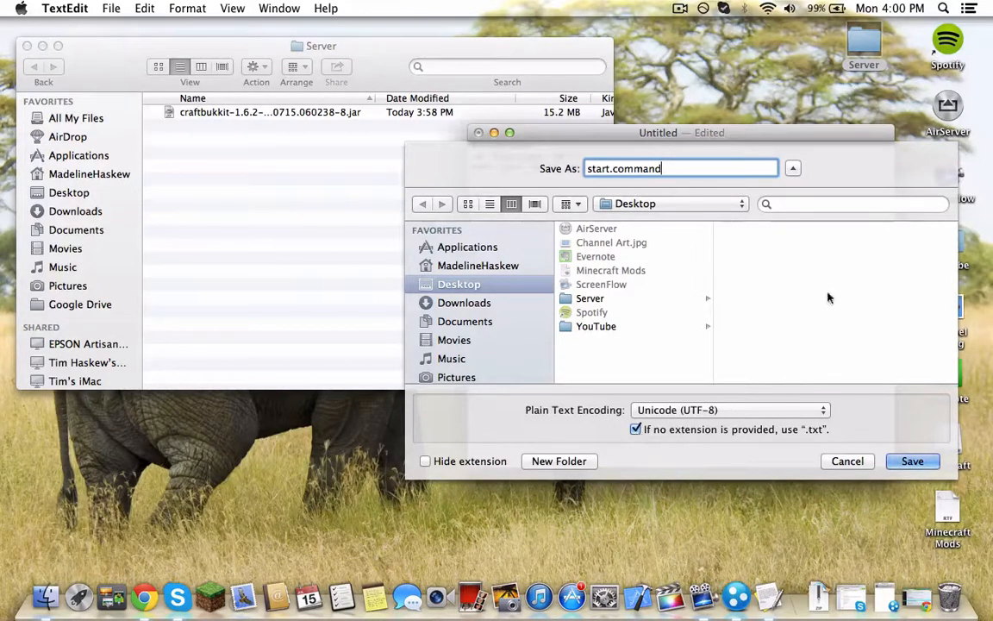
{"action": "left_click_drag", "start_coordinate": [670, 168], "coordinate": [551, 153]}
{"action": "left_click", "coordinate": [686, 169]}
{"action": "left_click", "coordinate": [919, 462]}
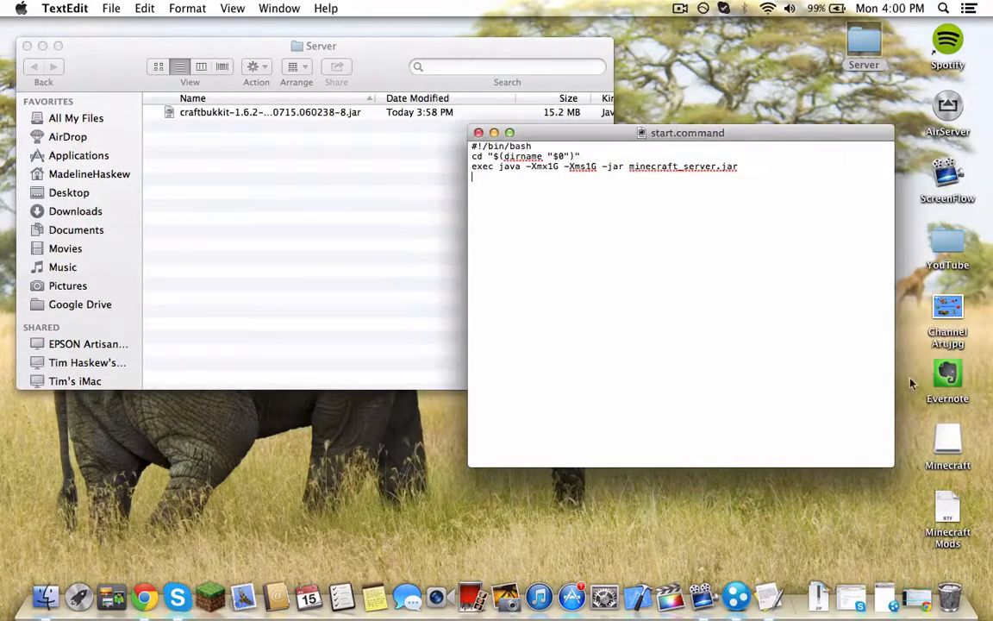
Close the script document and move start.command from the desktop into the Server folder
{"action": "left_click_drag", "start_coordinate": [641, 132], "coordinate": [629, 162]}
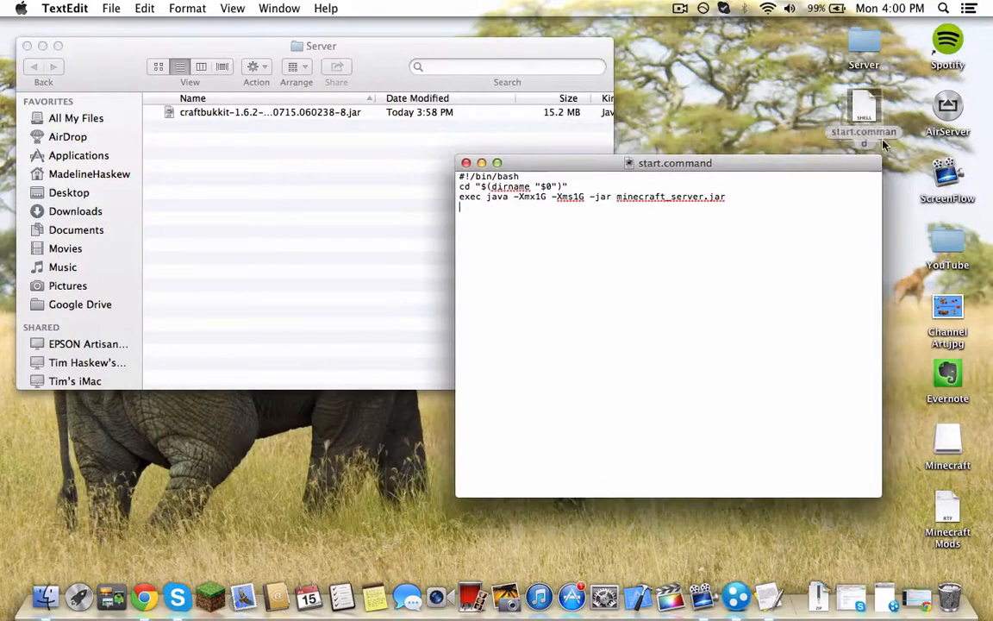
{"action": "left_click", "coordinate": [783, 128]}
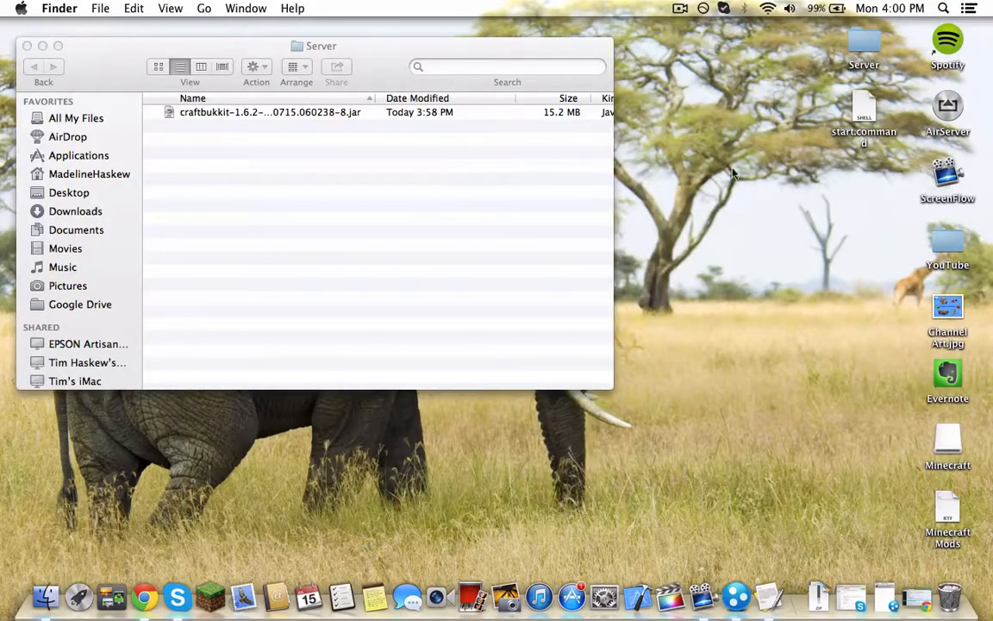
{"action": "left_click_drag", "start_coordinate": [861, 116], "coordinate": [349, 164]}
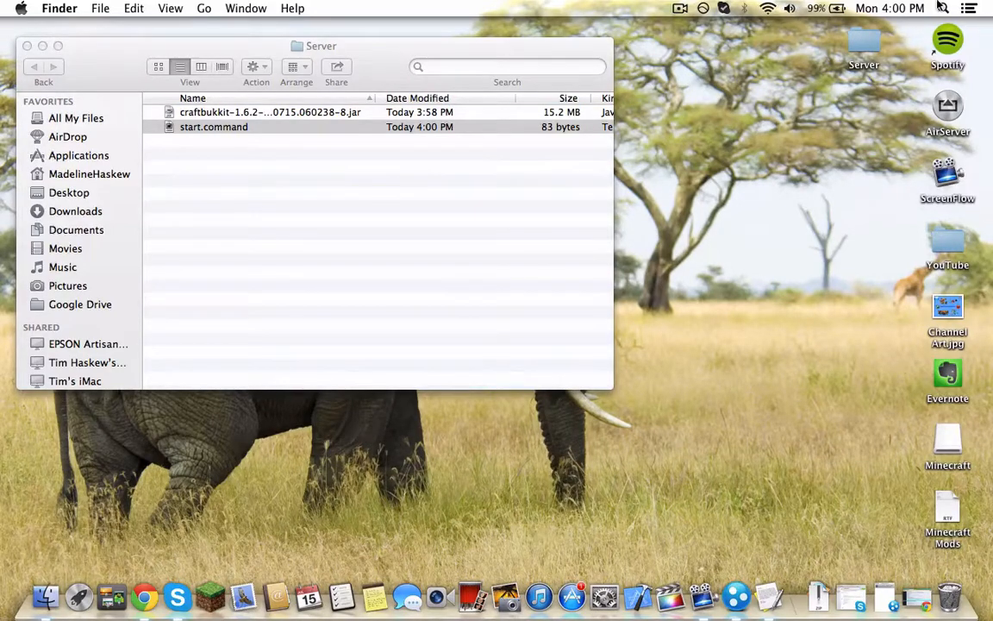
Find Terminal with Spotlight, launch it and place its window clear of the file list in the Server folder
{"action": "left_click", "coordinate": [942, 7]}
{"action": "type", "text": "termin"}
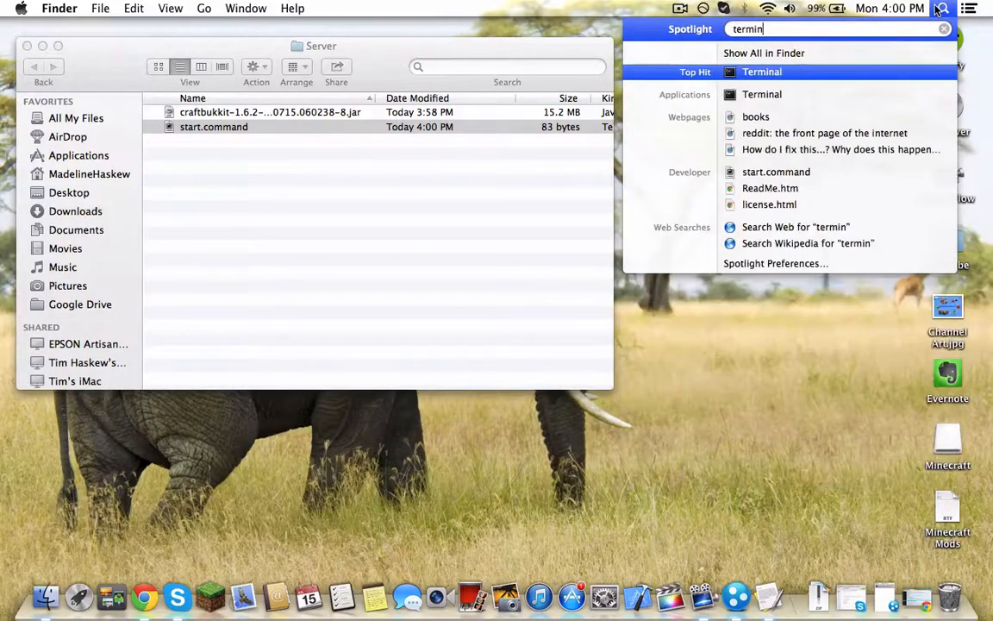
{"action": "left_click", "coordinate": [817, 75]}
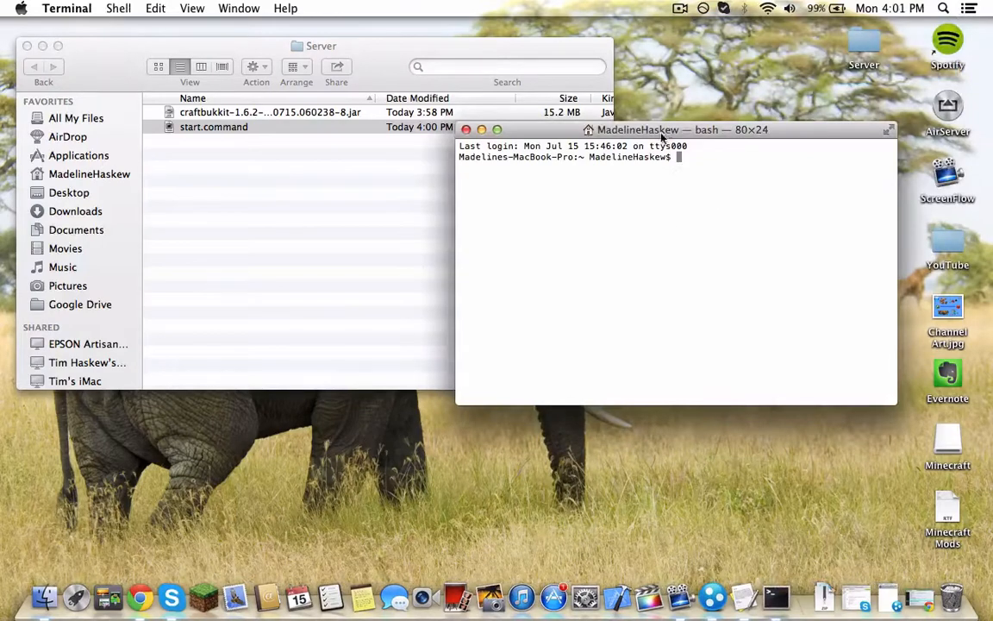
{"action": "left_click_drag", "start_coordinate": [665, 137], "coordinate": [717, 191]}
Run chmod a+x on the Server folder's start.command file in Terminal to make the script executable
{"action": "type", "text": "chmo"}
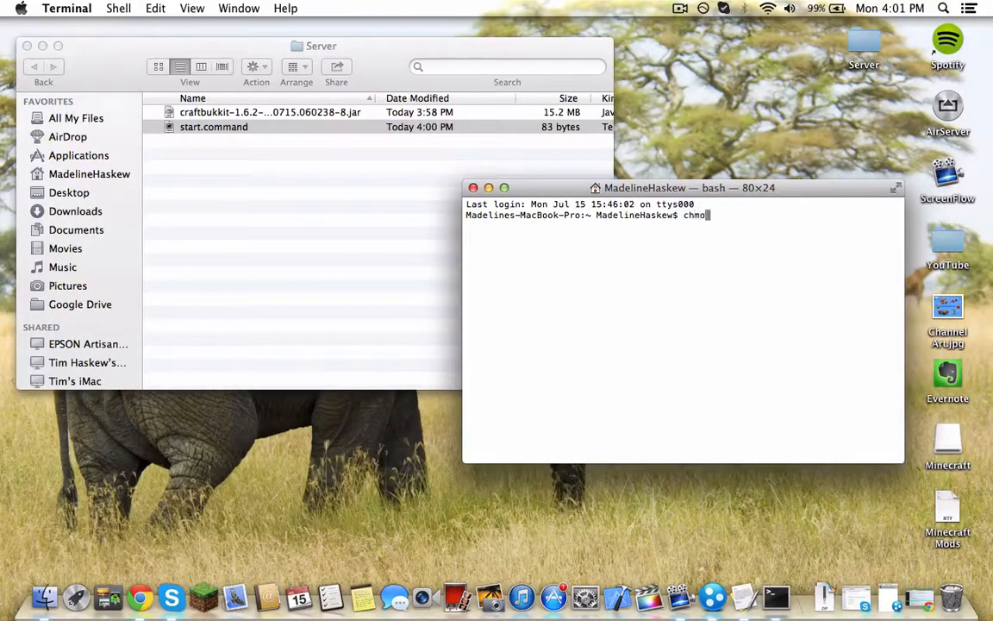
{"action": "type", "text": "d a+x"}
{"action": "left_click_drag", "start_coordinate": [730, 192], "coordinate": [576, 211]}
{"action": "left_click_drag", "start_coordinate": [336, 130], "coordinate": [696, 358]}
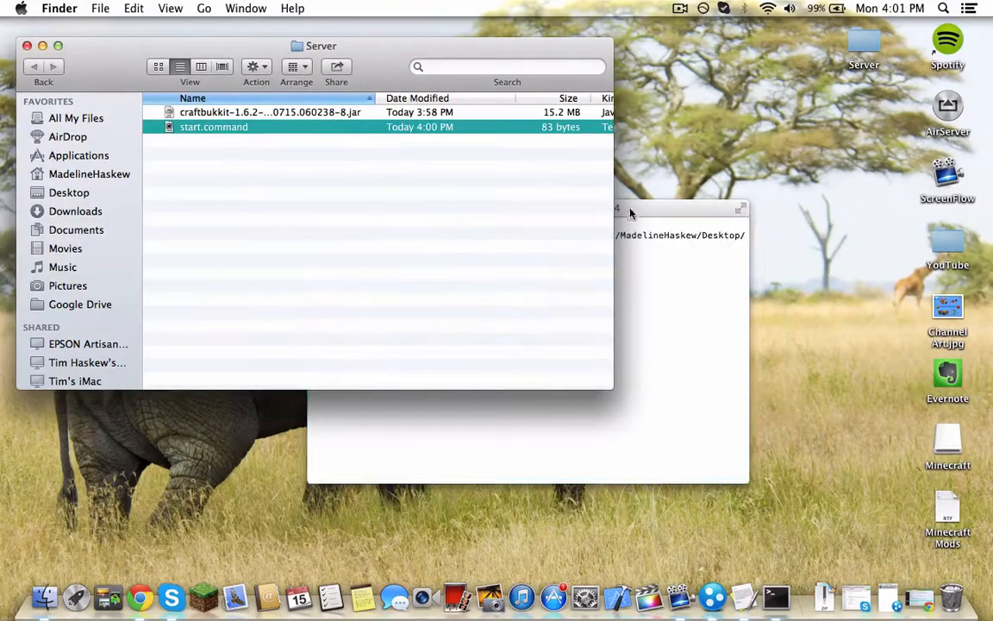
{"action": "left_click_drag", "start_coordinate": [630, 212], "coordinate": [699, 201]}
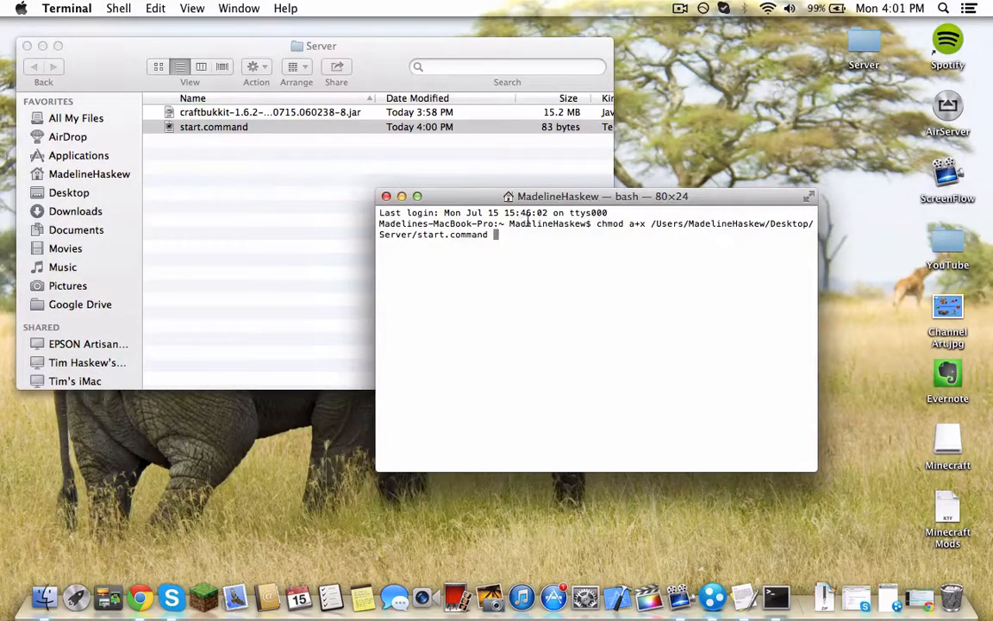
{"action": "key", "text": "Return"}
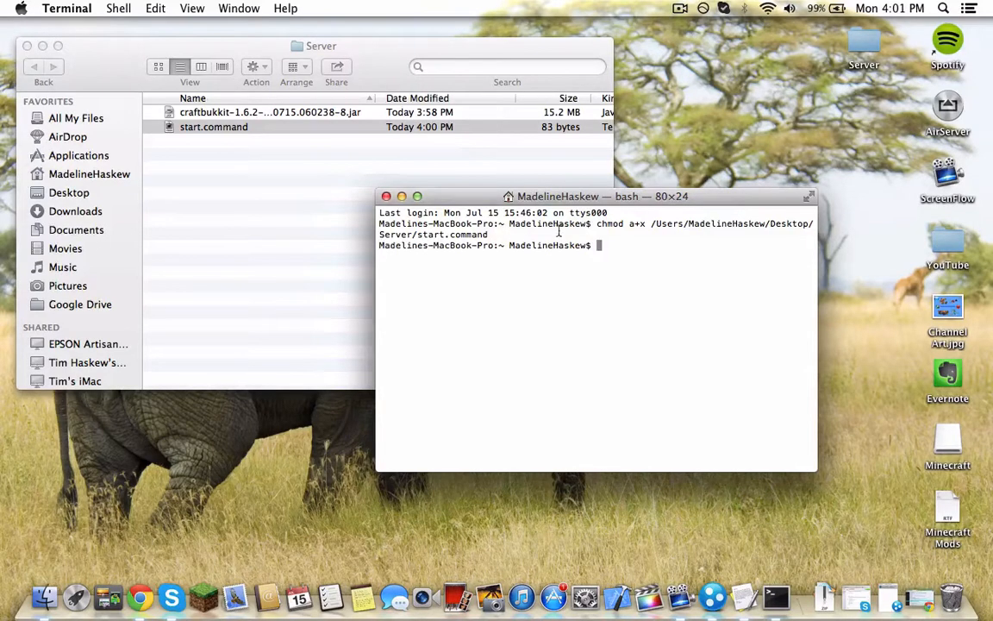
Close the Terminal window, try to start the server by running start.command from the Server folder, and close the resulting Terminal window
{"action": "left_click", "coordinate": [386, 196]}
{"action": "left_click", "coordinate": [352, 204]}
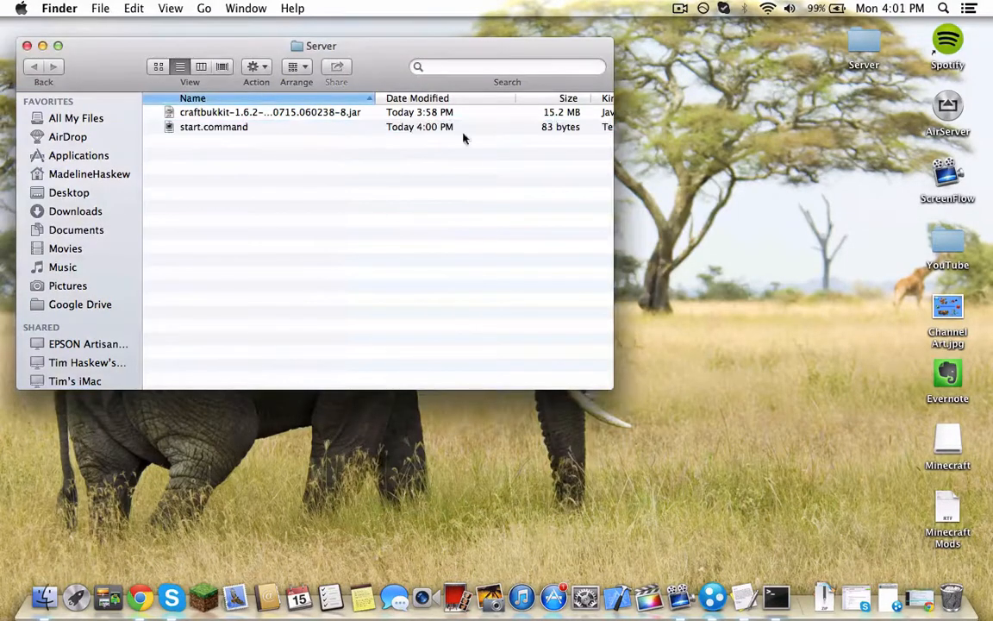
{"action": "left_click_drag", "start_coordinate": [383, 60], "coordinate": [382, 49]}
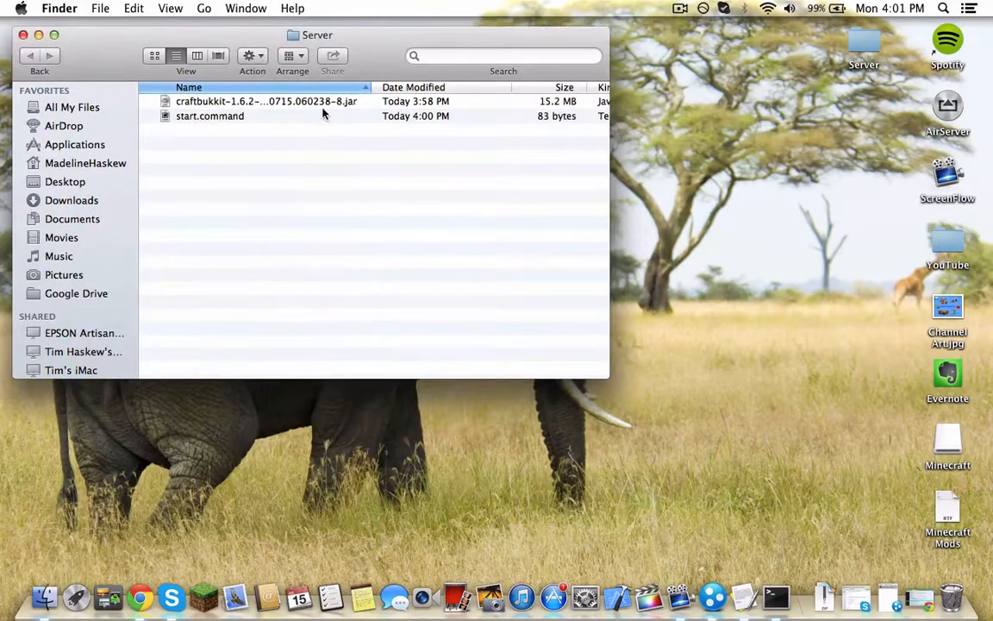
{"action": "double_click", "coordinate": [345, 116]}
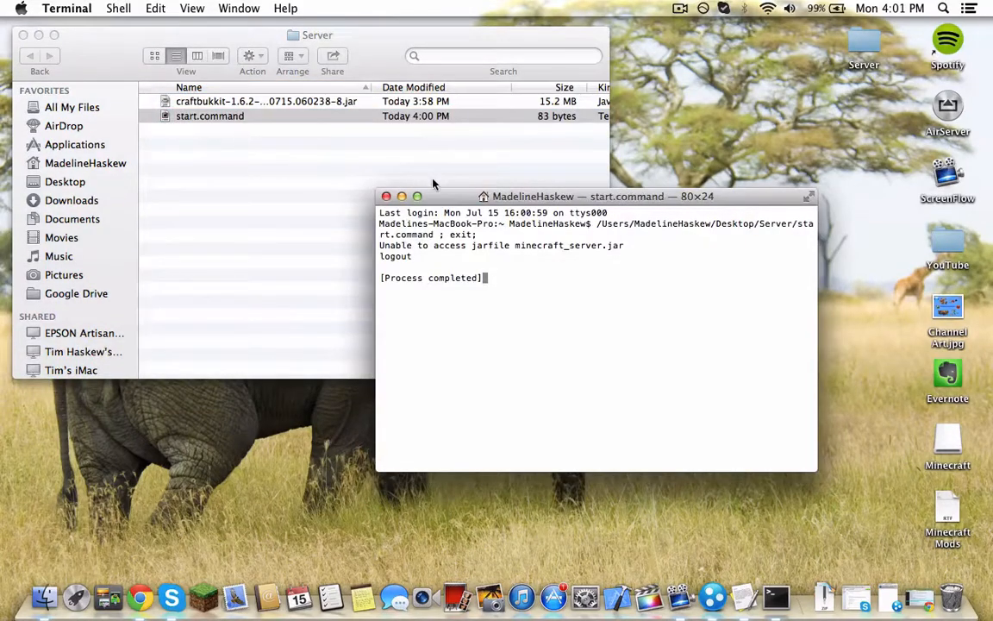
{"action": "left_click_drag", "start_coordinate": [469, 201], "coordinate": [507, 195]}
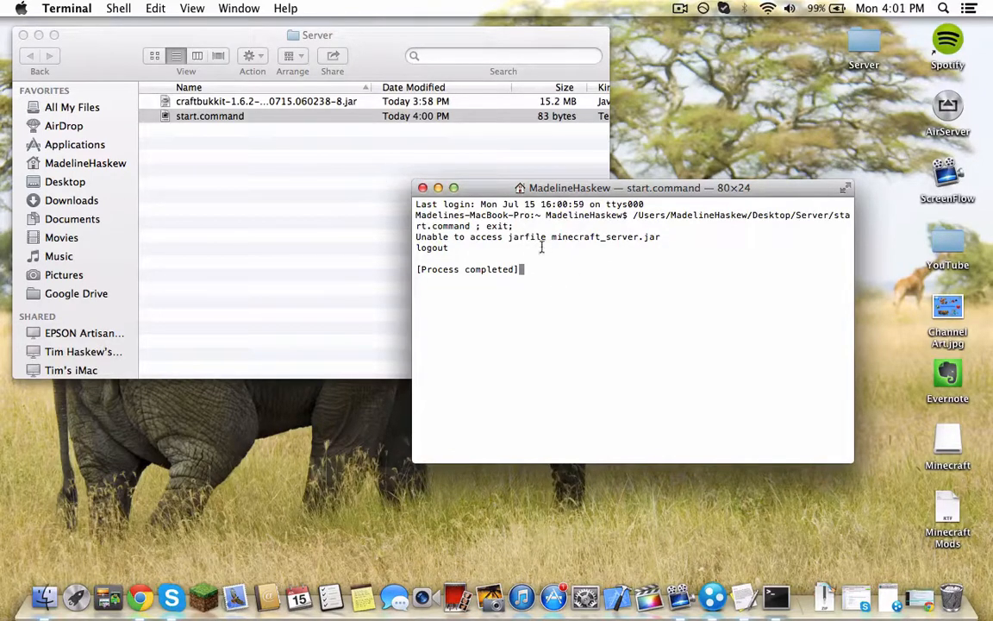
{"action": "left_click", "coordinate": [422, 188]}
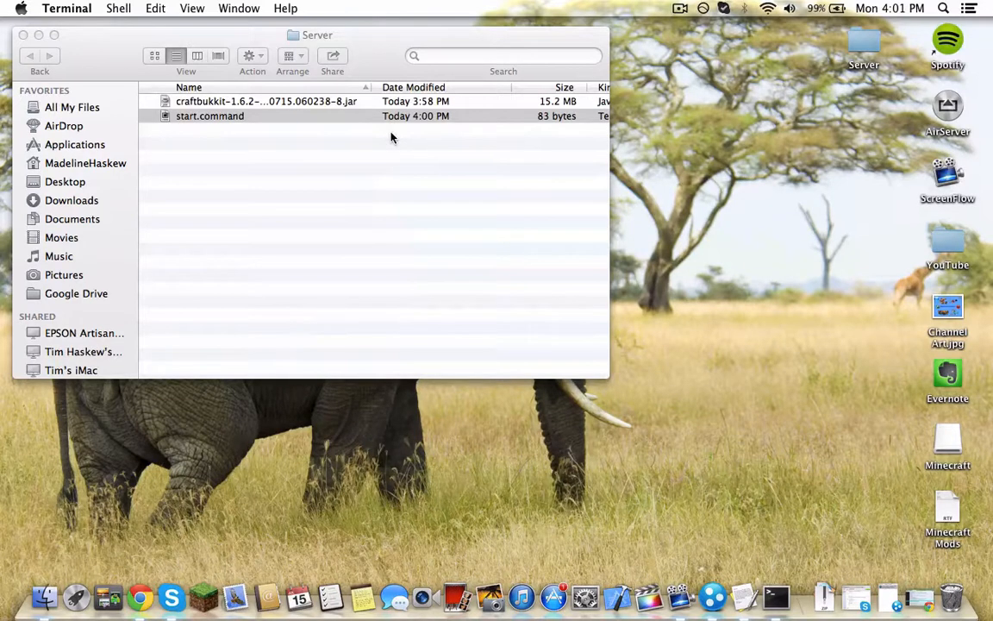
Open start.command from the Server folder in TextEdit and place its window clear of the file list
{"action": "right_click", "coordinate": [352, 120]}
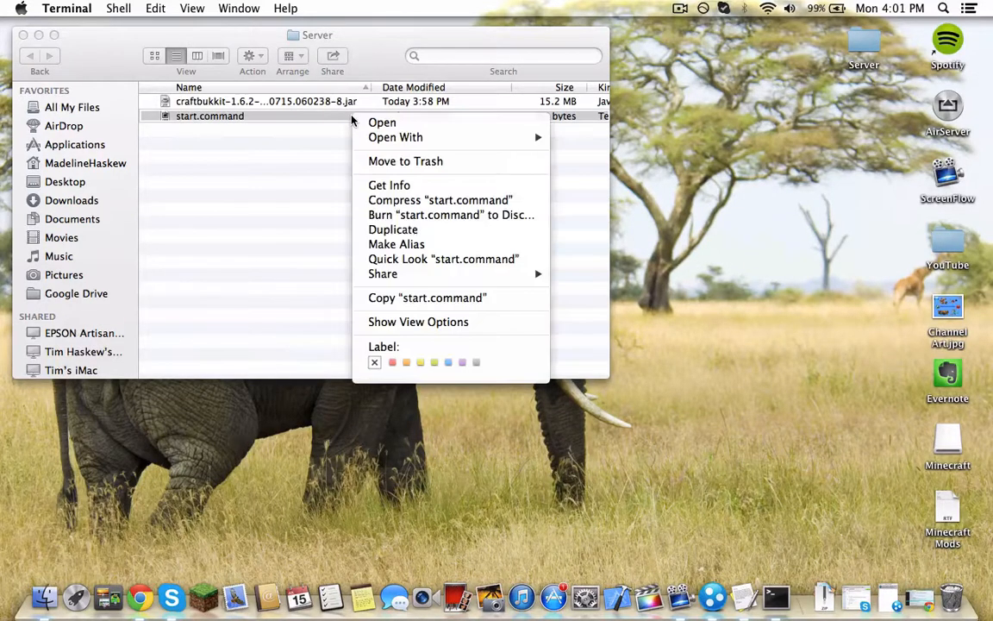
{"action": "mouse_move", "coordinate": [374, 134]}
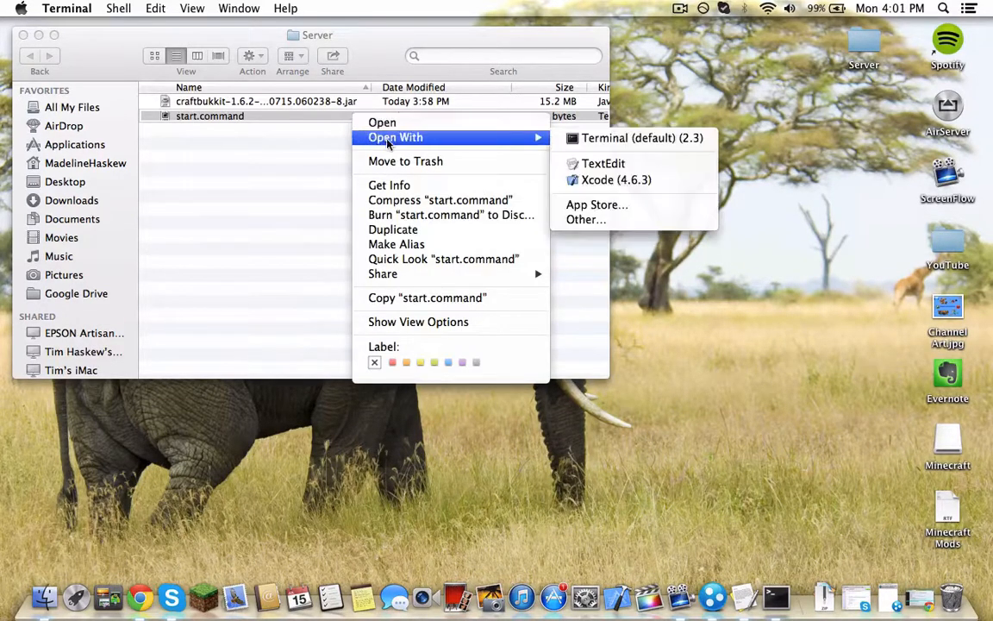
{"action": "left_click", "coordinate": [595, 163]}
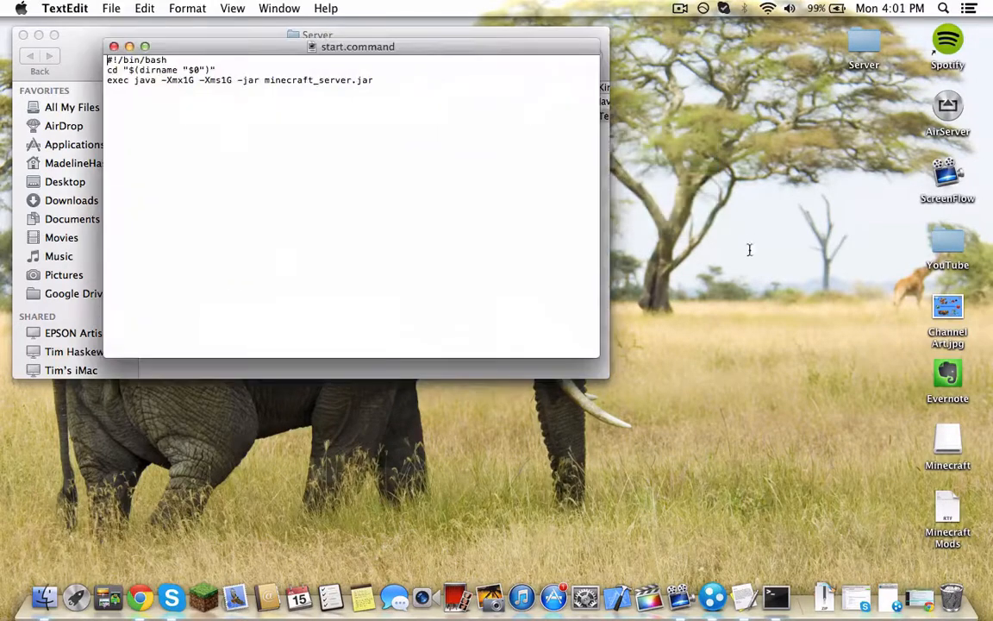
{"action": "left_click_drag", "start_coordinate": [361, 45], "coordinate": [573, 151]}
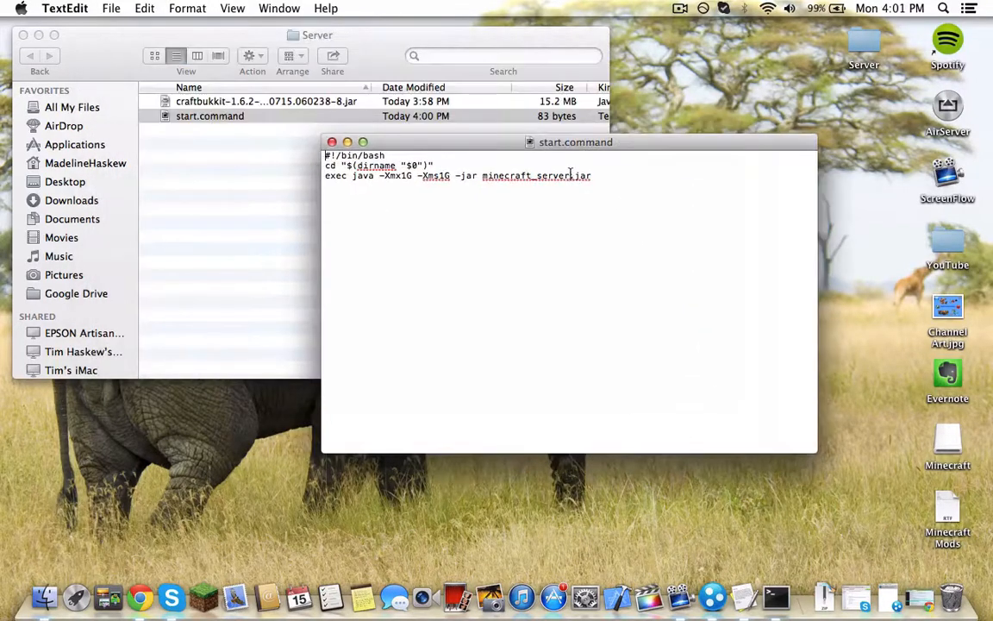
Rename the CraftBukkit jar in the Server folder to craftbukkit.jar and move the folder window back out of the way
{"action": "left_click", "coordinate": [865, 45]}
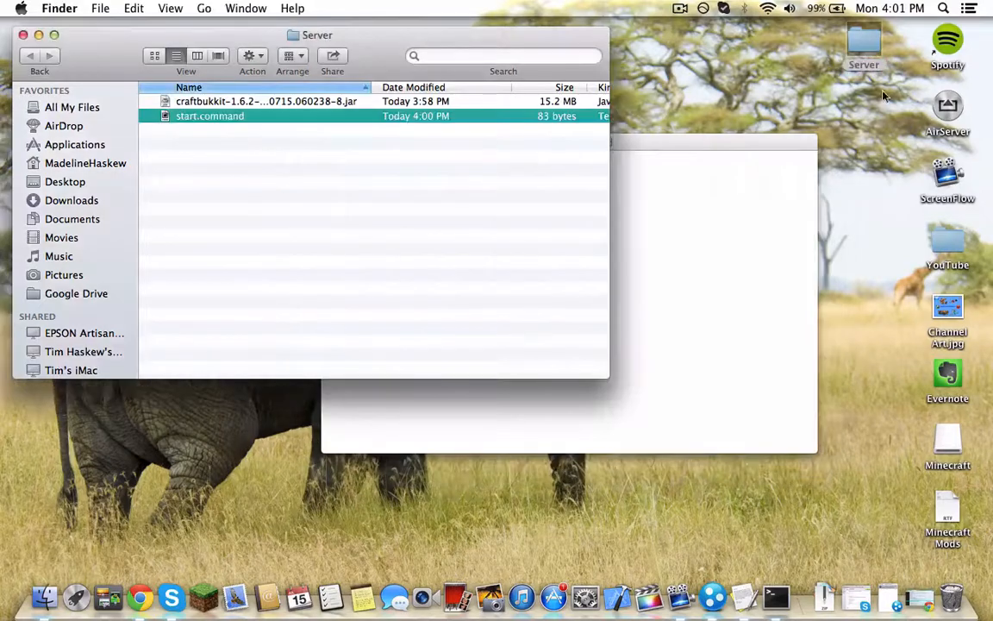
{"action": "left_click_drag", "start_coordinate": [265, 39], "coordinate": [452, 156]}
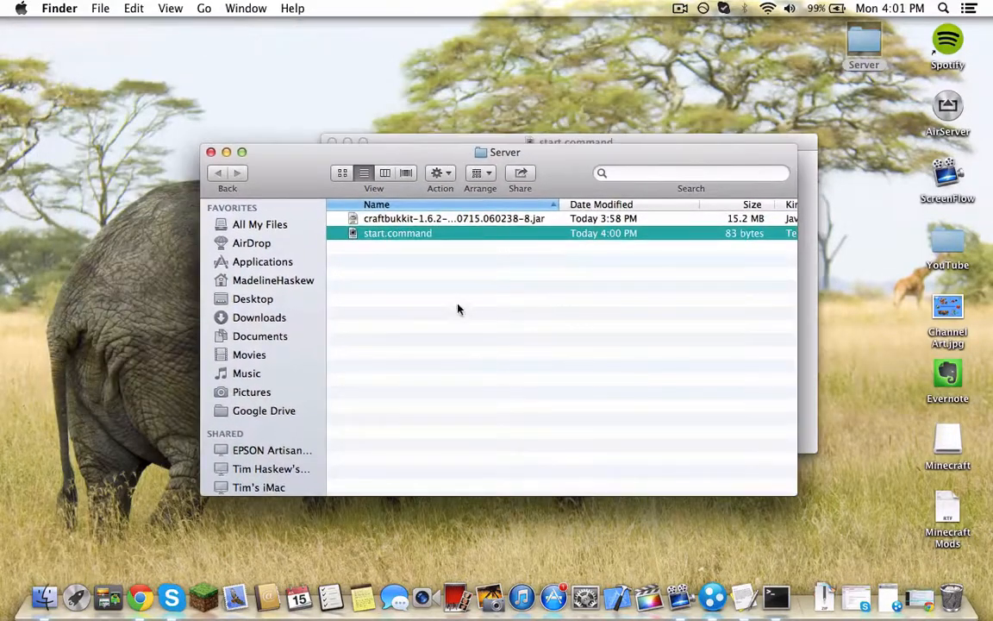
{"action": "left_click", "coordinate": [419, 220]}
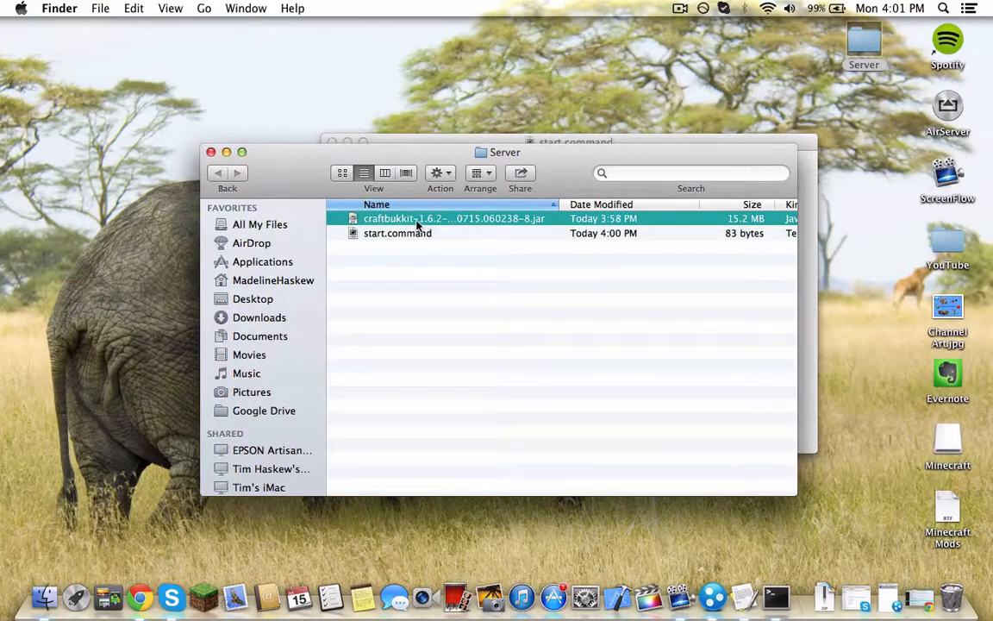
{"action": "left_click", "coordinate": [416, 222]}
{"action": "type", "text": "craftbukkit"}
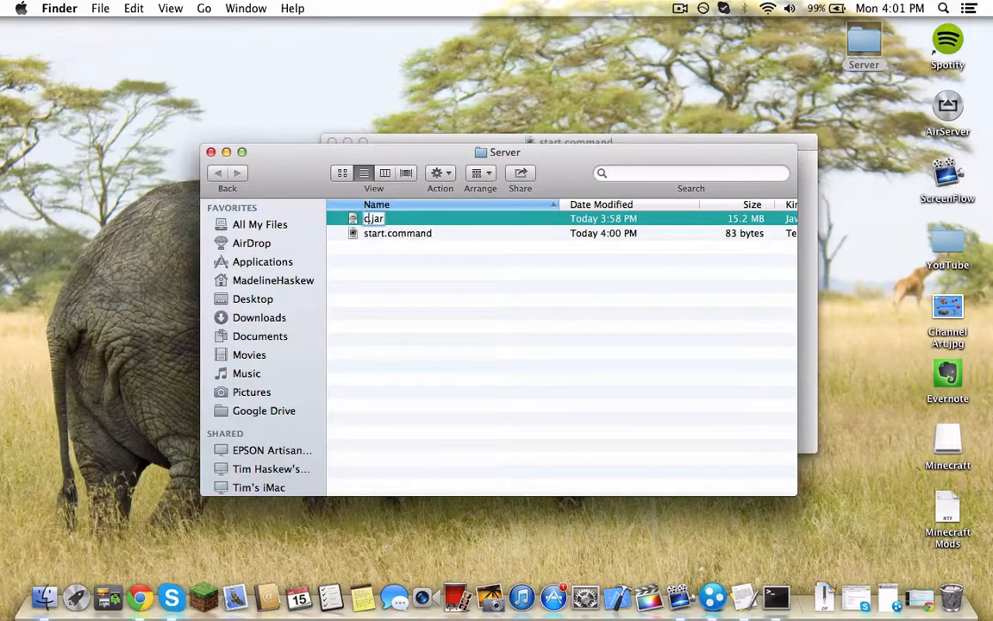
{"action": "type", "text": "t"}
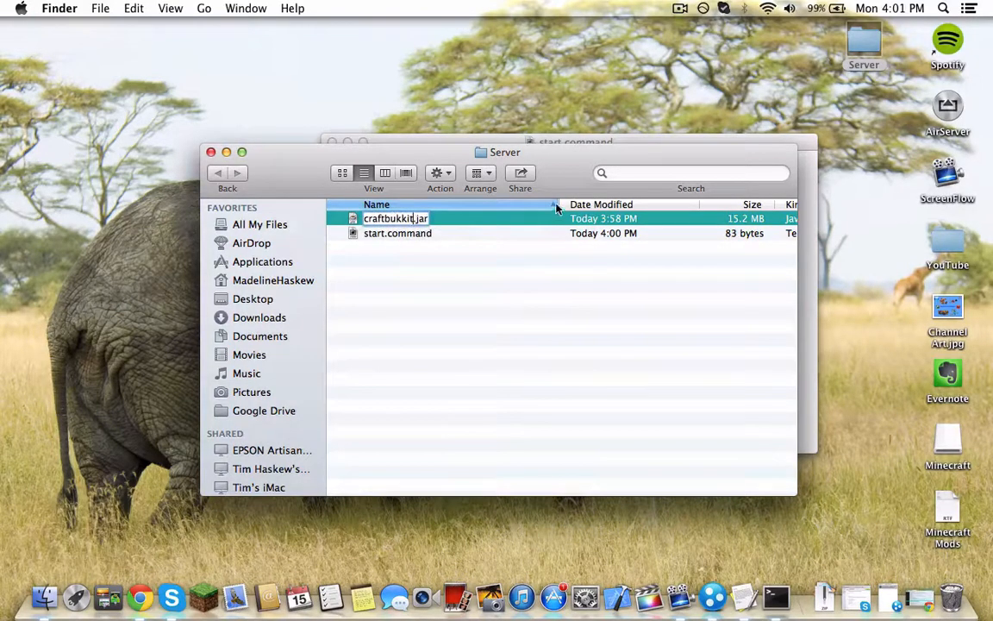
{"action": "left_click", "coordinate": [528, 295]}
{"action": "left_click_drag", "start_coordinate": [469, 158], "coordinate": [289, 33]}
Replace minecraft_server with craftbukkit in the exec java line of start.command, so that it launches craftbukkit.jar with 1G memory settings
{"action": "left_click", "coordinate": [795, 299]}
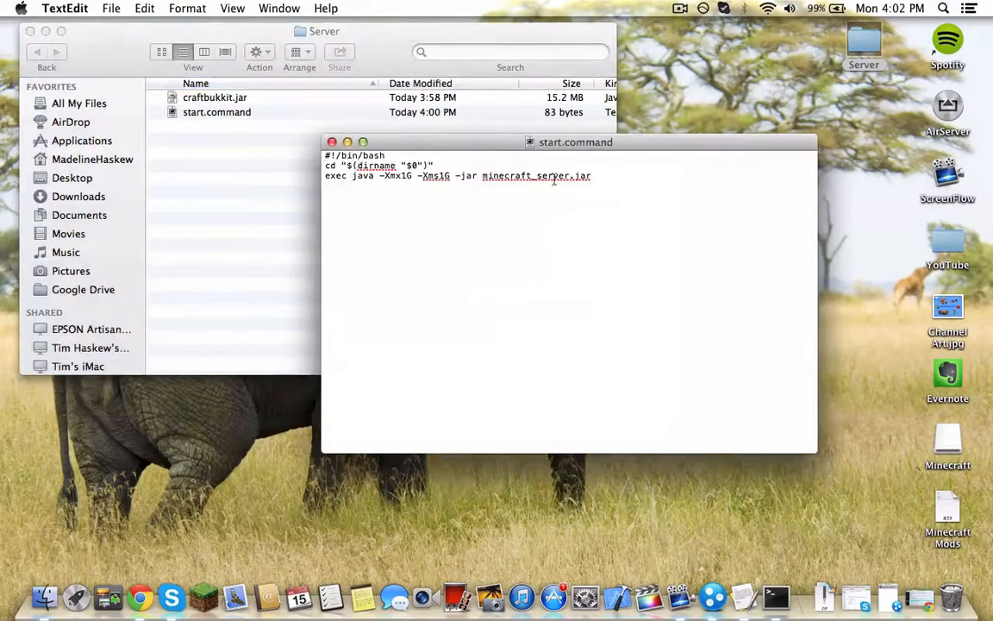
{"action": "left_click_drag", "start_coordinate": [570, 176], "coordinate": [485, 170]}
{"action": "type", "text": "craftbukk"}
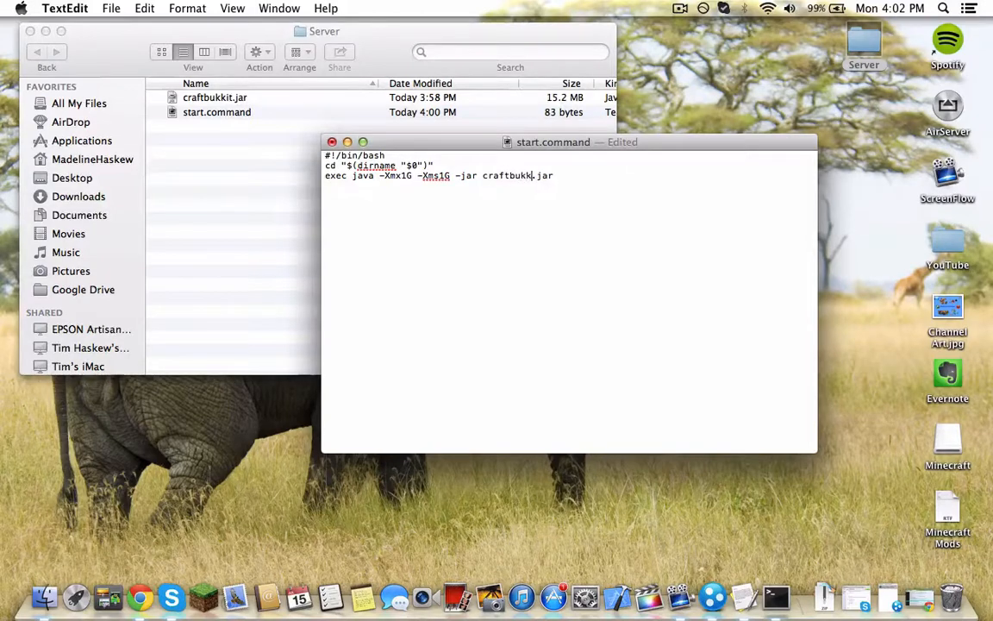
{"action": "type", "text": "it"}
{"action": "left_click", "coordinate": [425, 221]}
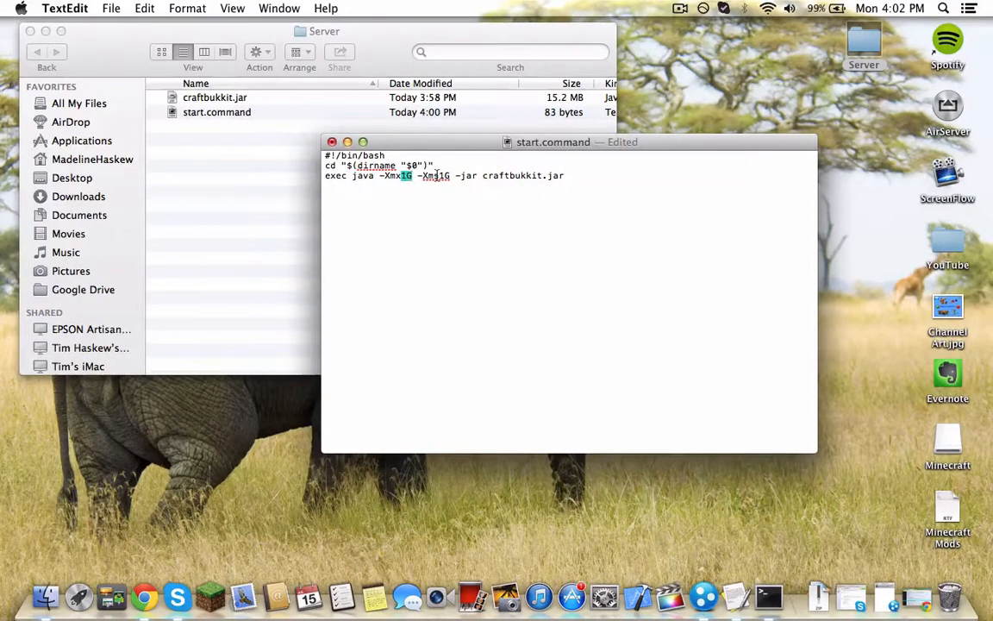
{"action": "left_click_drag", "start_coordinate": [441, 175], "coordinate": [440, 174]}
{"action": "left_click", "coordinate": [449, 176]}
{"action": "left_click", "coordinate": [578, 185]}
{"action": "left_click_drag", "start_coordinate": [659, 142], "coordinate": [704, 131]}
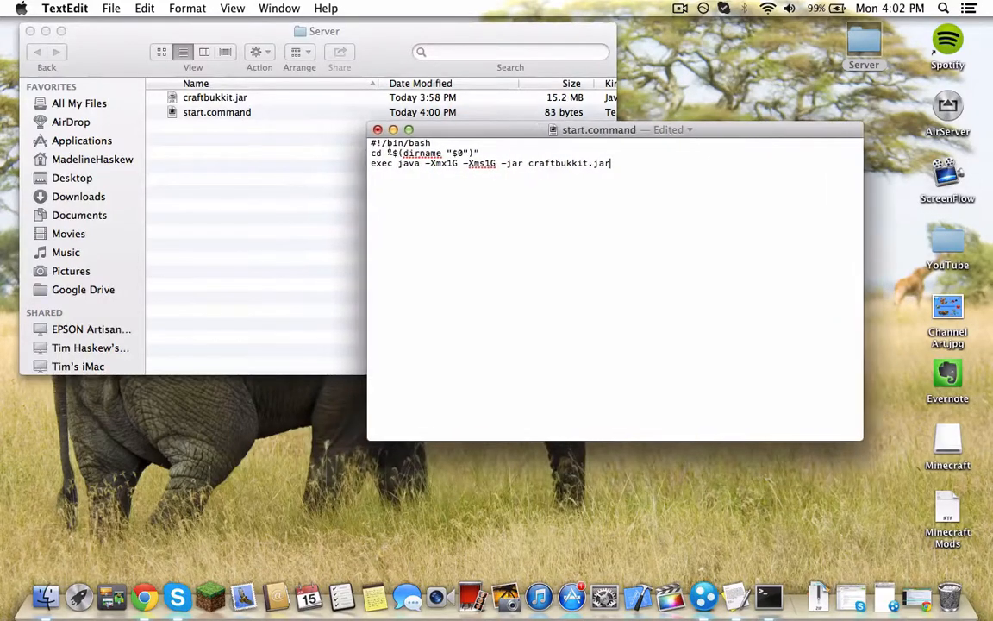
Save the edited start.command script and close its document
{"action": "left_click", "coordinate": [113, 9]}
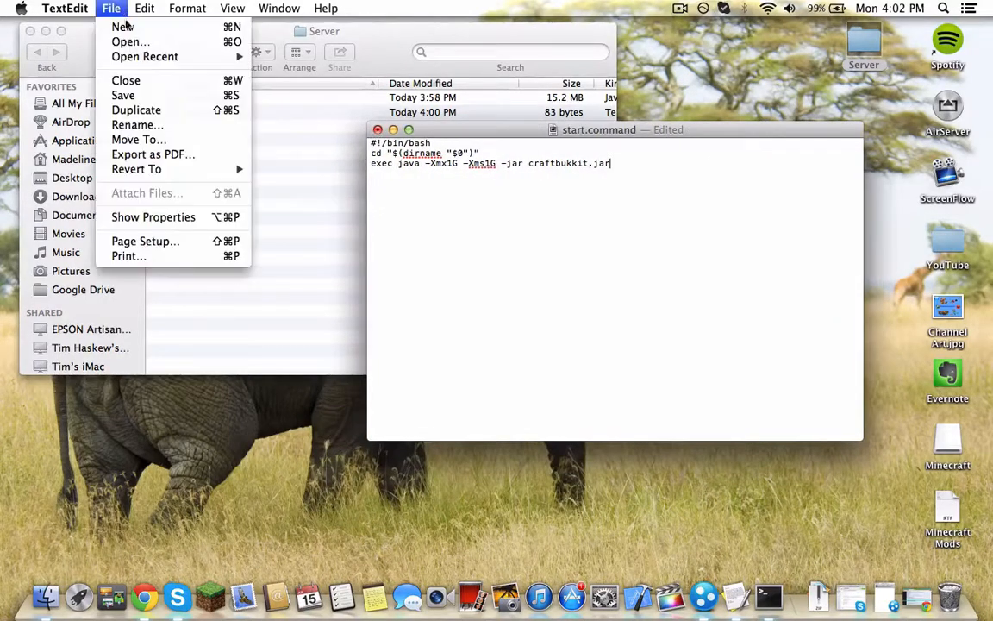
{"action": "left_click", "coordinate": [126, 94]}
{"action": "left_click", "coordinate": [377, 129]}
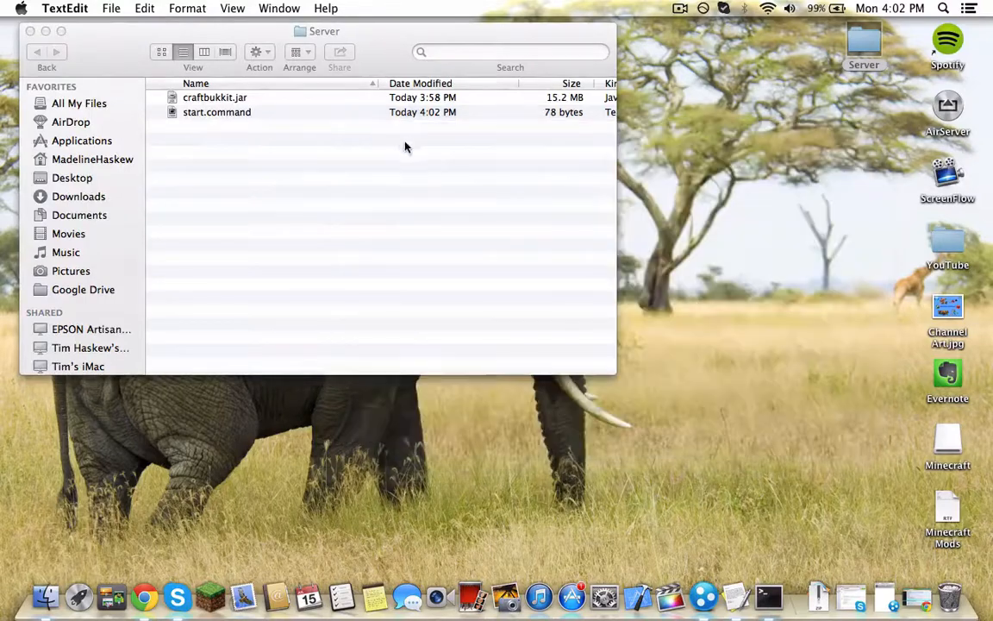
Run start.command from the Server folder to generate the server files and worlds, and check the final startup line in Terminal
{"action": "left_click", "coordinate": [446, 153]}
{"action": "double_click", "coordinate": [381, 112]}
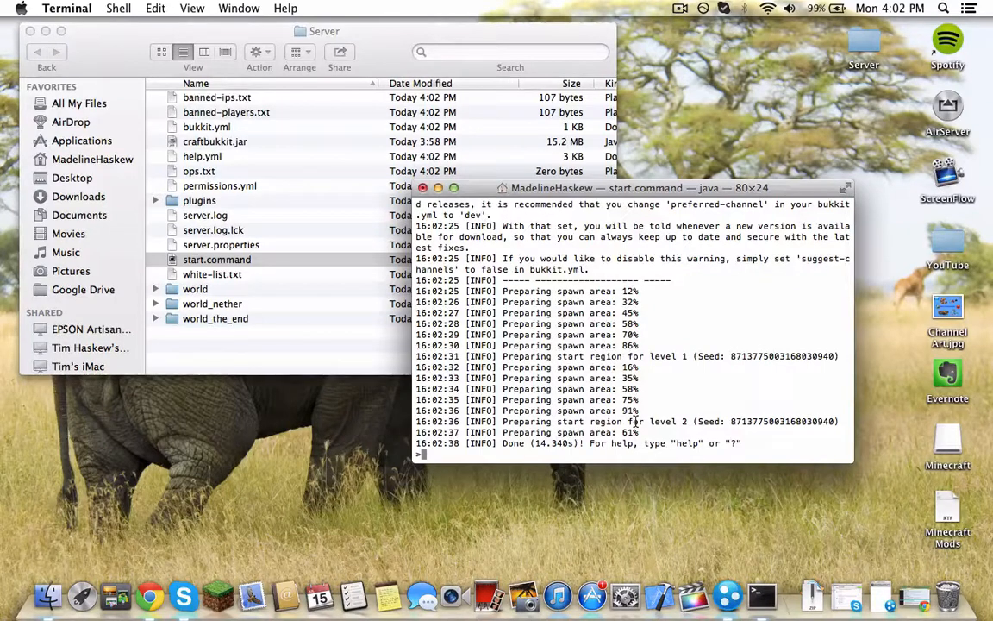
{"action": "left_click_drag", "start_coordinate": [739, 440], "coordinate": [417, 440]}
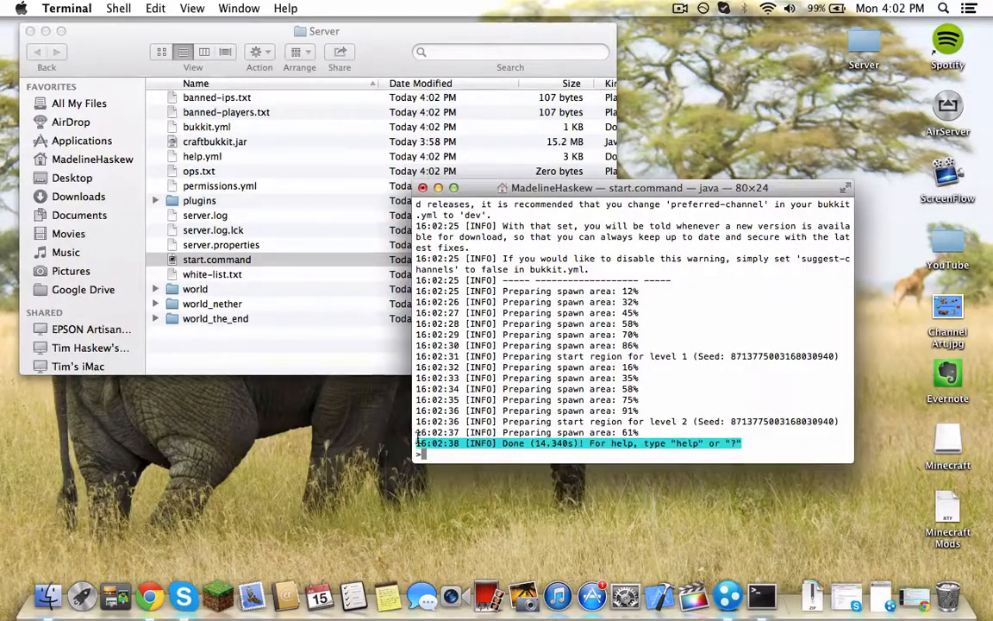
{"action": "left_click", "coordinate": [779, 455]}
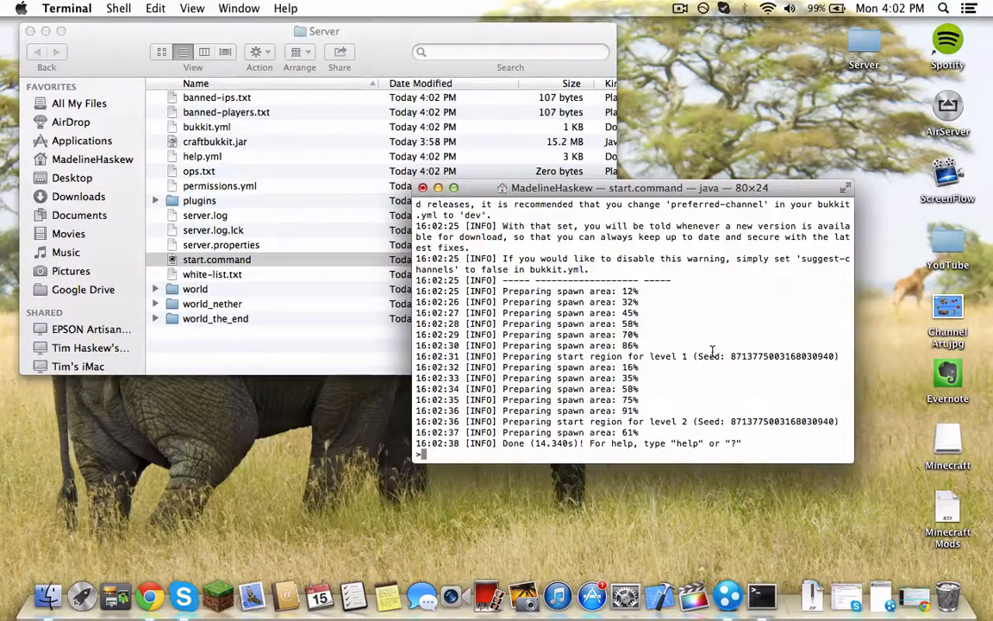
Shut down the Minecraft server with the stop command, close Terminal and return to the Server folder
{"action": "type", "text": "stop"}
{"action": "key", "text": "Return"}
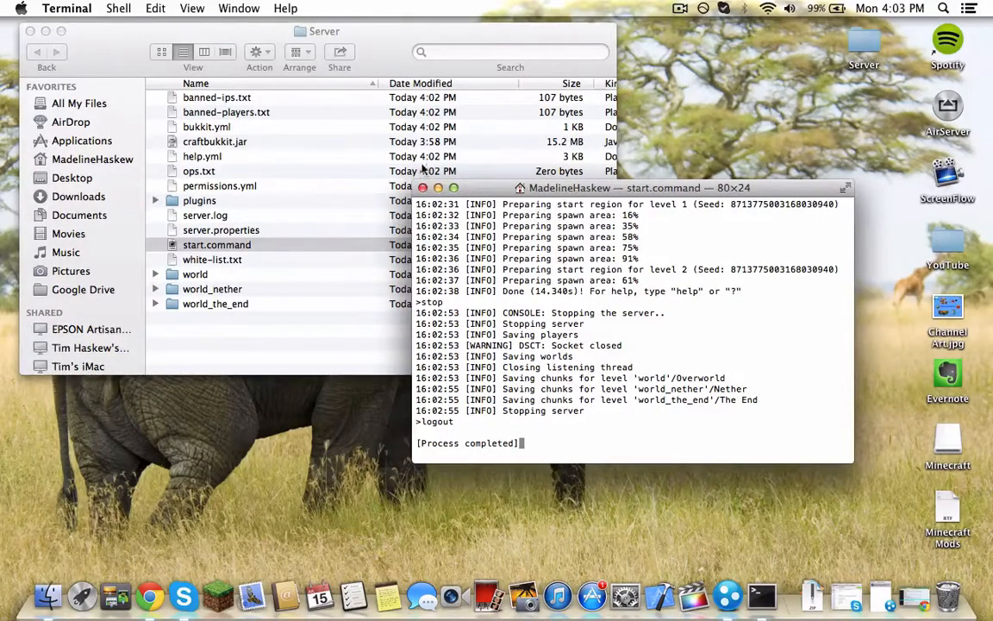
{"action": "key", "text": "super+q"}
{"action": "left_click", "coordinate": [387, 332]}
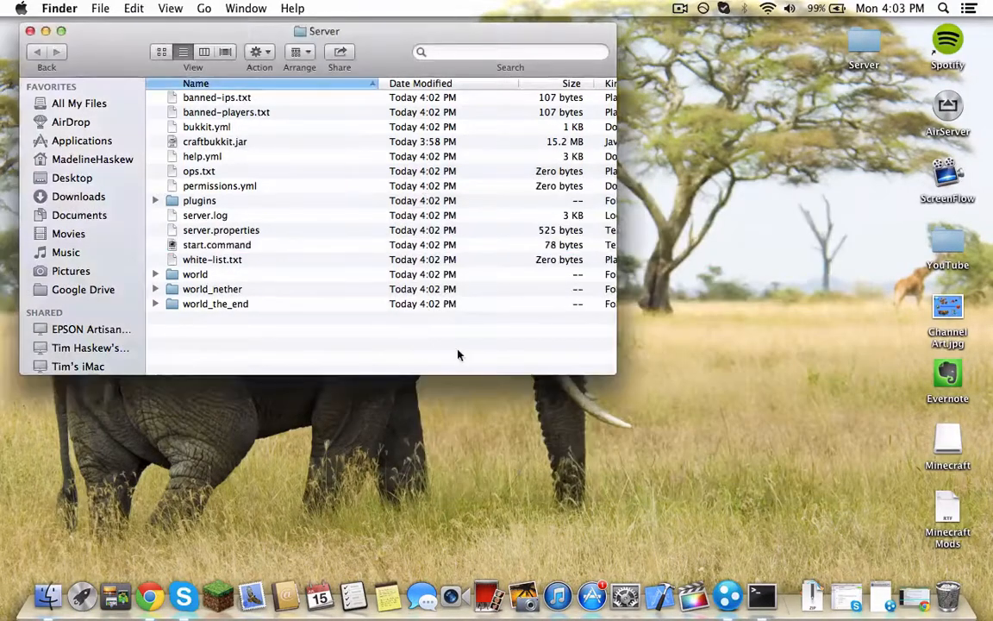
Open server.properties from the Server folder in TextEdit and shift its window aside to free desktop space
{"action": "double_click", "coordinate": [207, 230]}
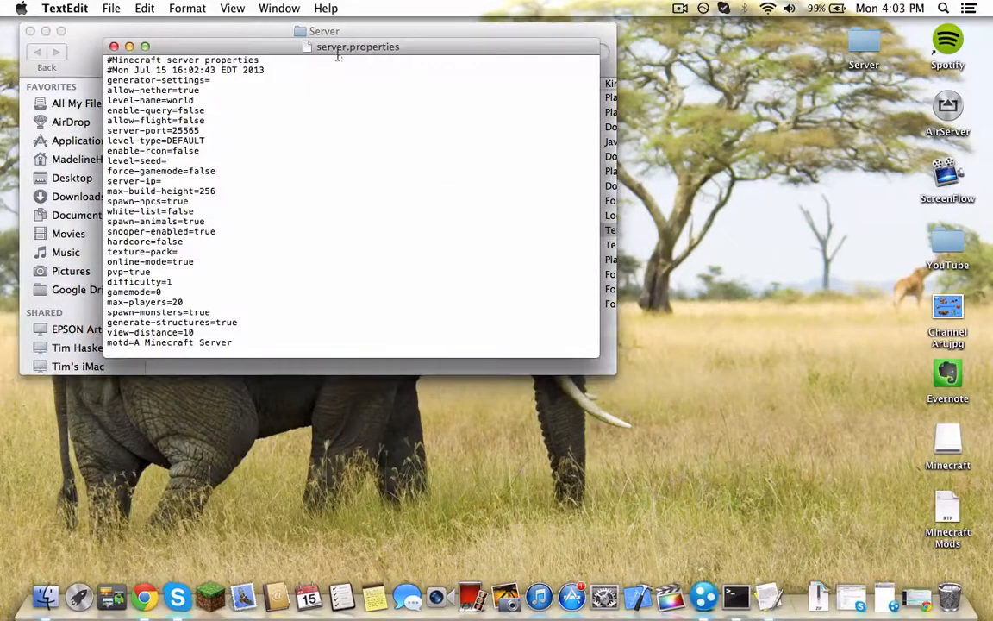
{"action": "left_click_drag", "start_coordinate": [332, 47], "coordinate": [284, 48]}
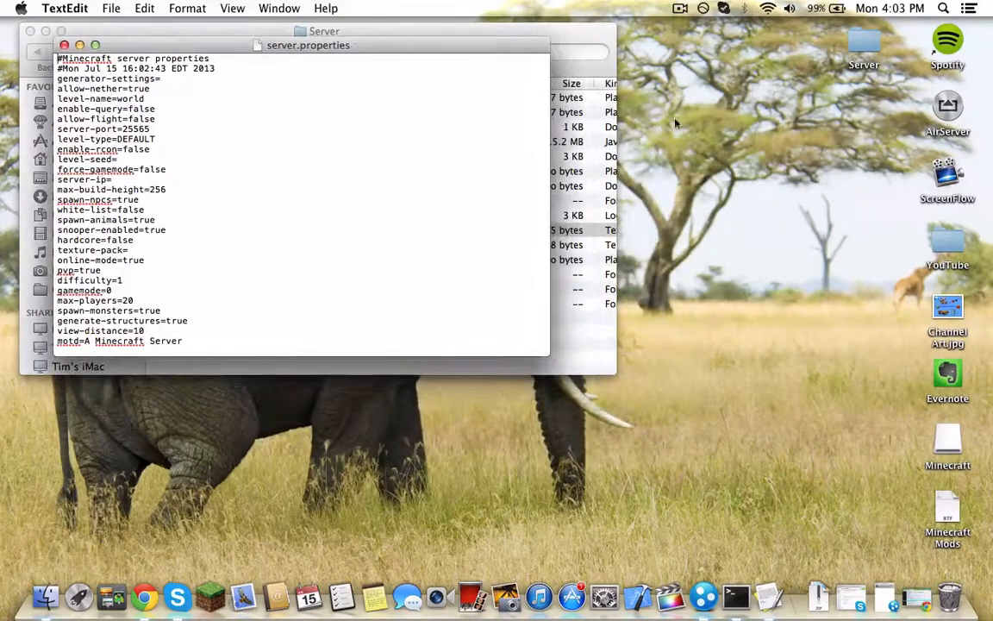
{"action": "left_click", "coordinate": [733, 216]}
Restore the minimized LogMeIn Hamachi window, place it beside server.properties, and switch Hamachi off and back on
{"action": "left_click", "coordinate": [891, 601]}
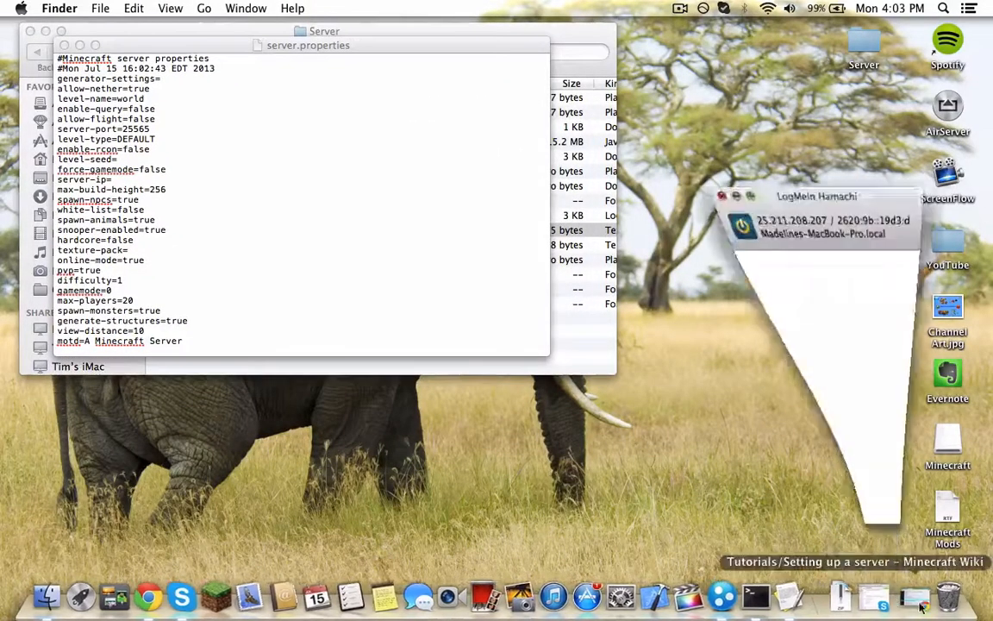
{"action": "left_click_drag", "start_coordinate": [823, 115], "coordinate": [788, 122]}
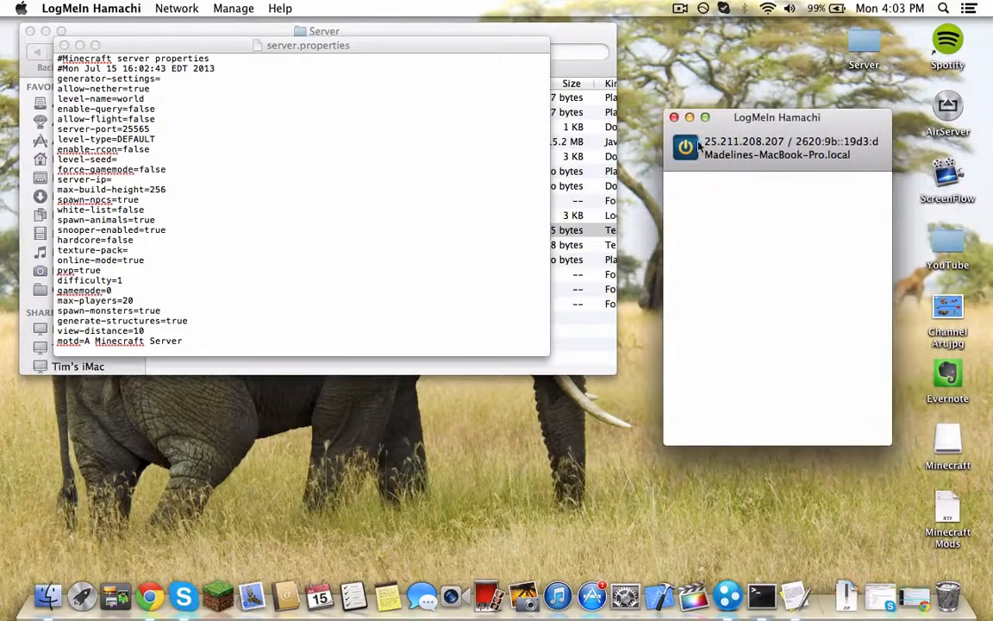
{"action": "left_click", "coordinate": [686, 150]}
{"action": "left_click", "coordinate": [687, 149]}
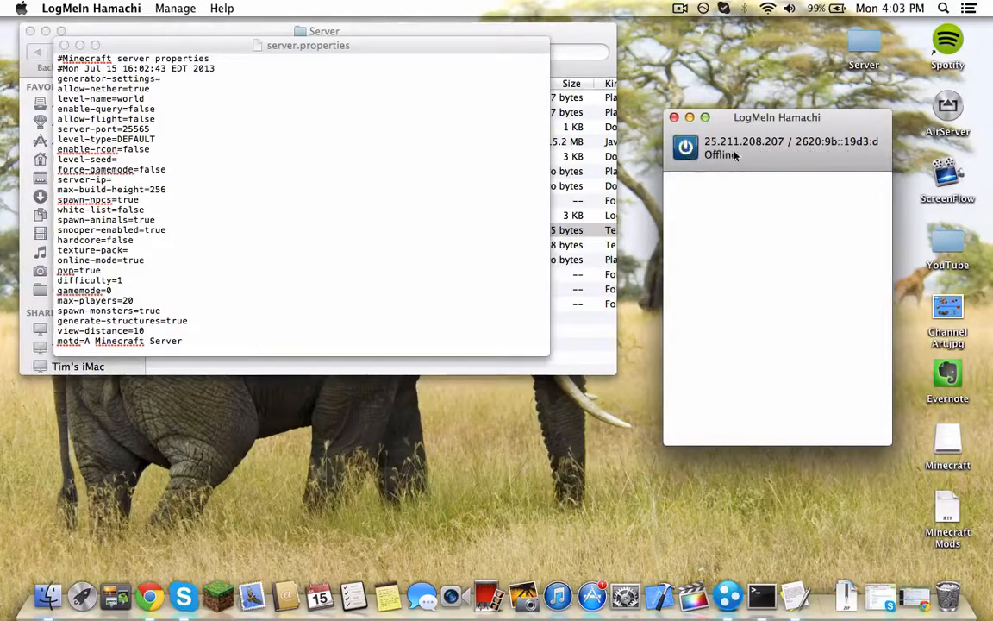
{"action": "left_click", "coordinate": [681, 152]}
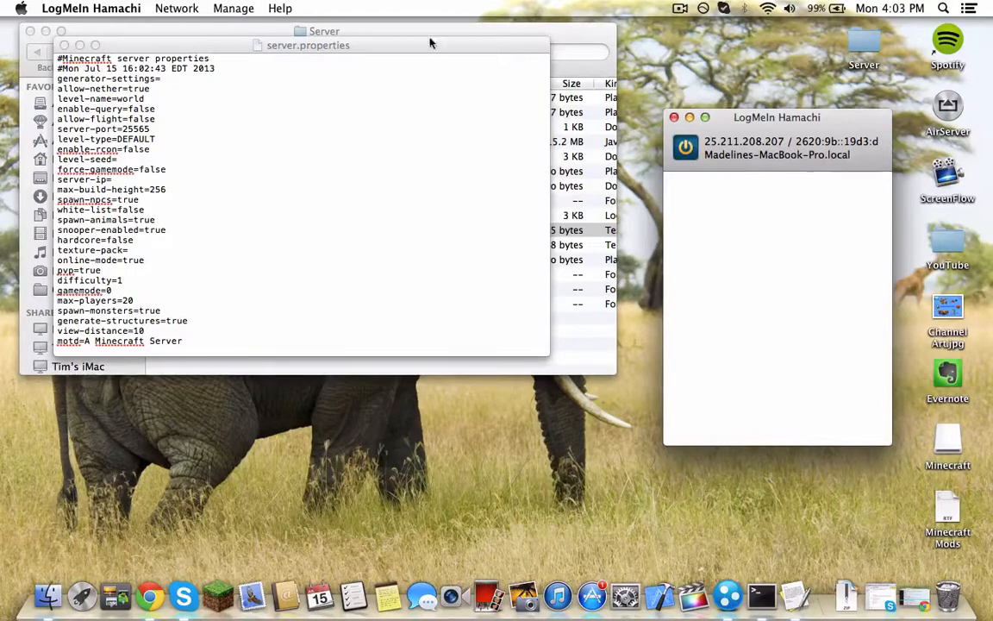
Start a new client-owned Hamachi network with the owner's first name in possessive form followed by "Minecraft Server" as its Network ID
{"action": "left_click", "coordinate": [155, 8]}
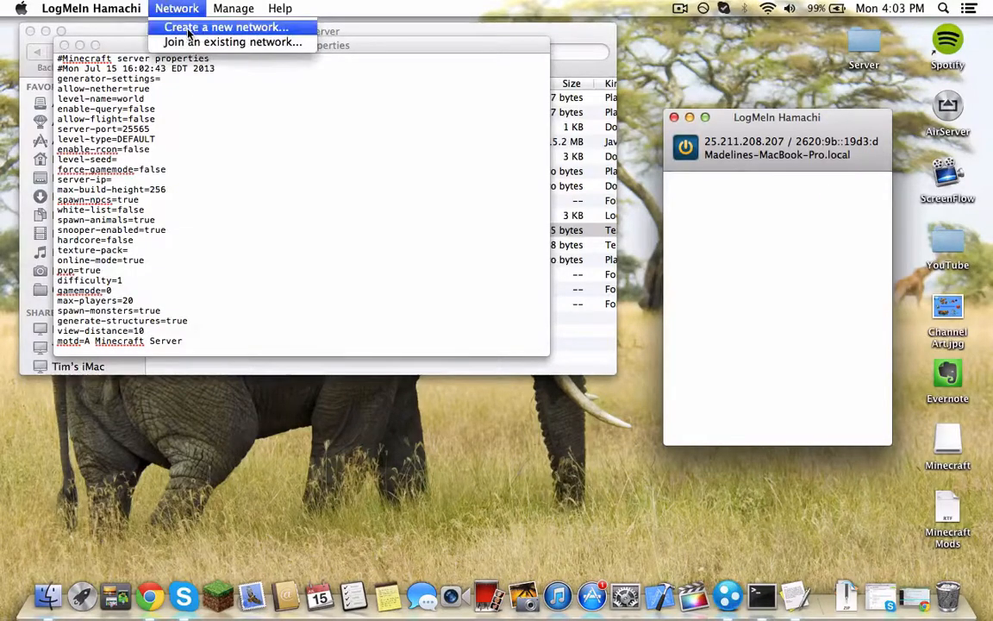
{"action": "left_click", "coordinate": [188, 33]}
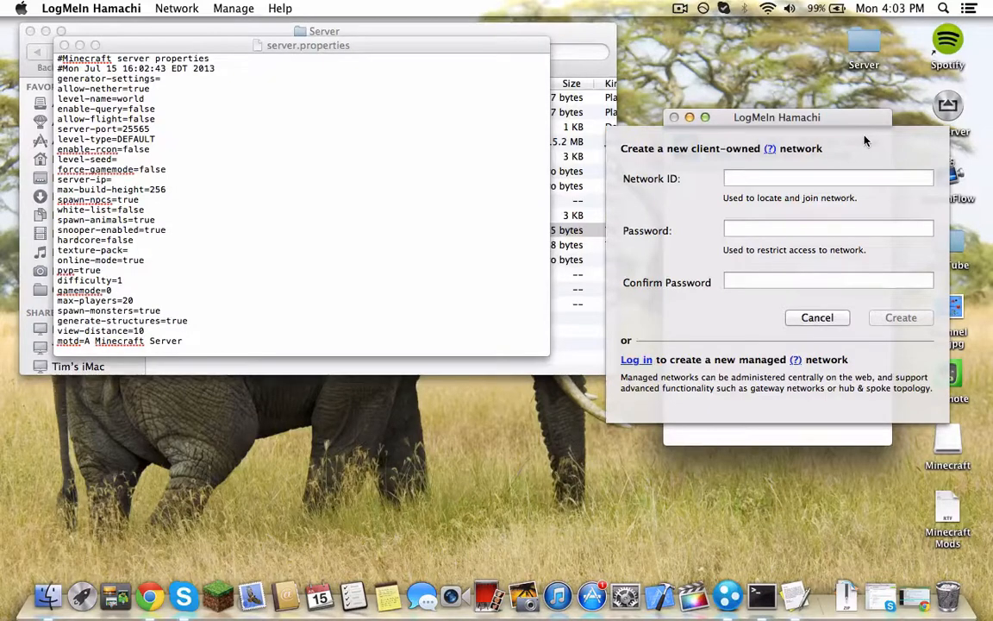
{"action": "type", "text": "Madeline's"}
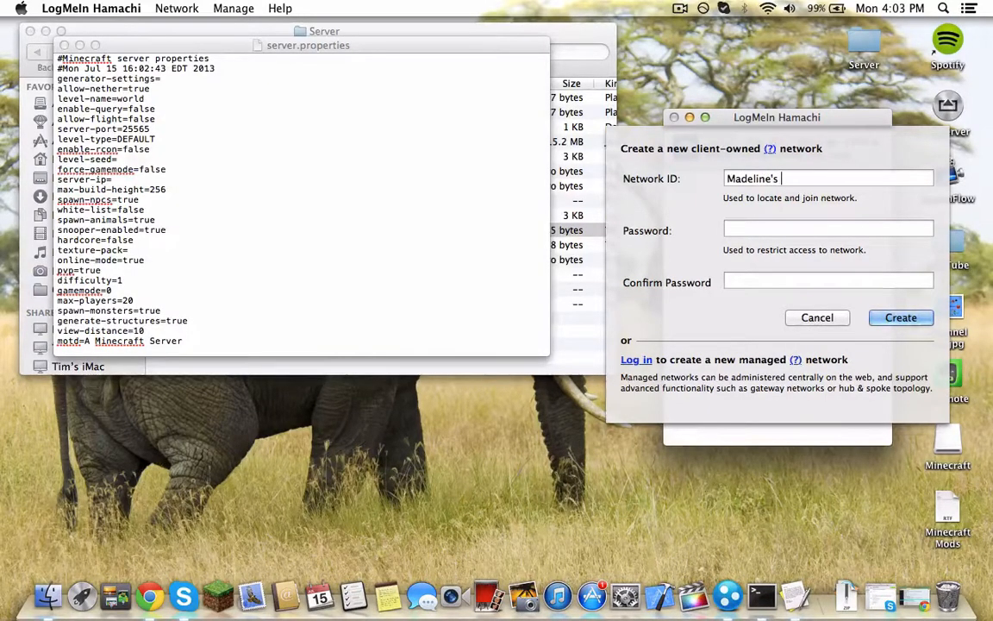
{"action": "type", "text": " Minecraft Server"}
Enter and confirm the network password, and create the Hamachi network
{"action": "left_click", "coordinate": [842, 228]}
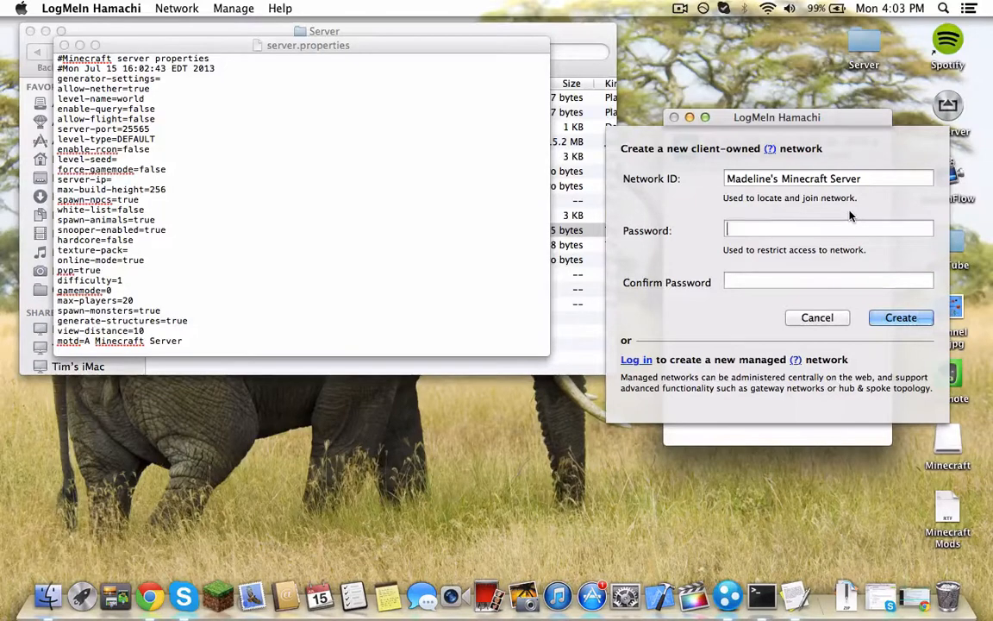
{"action": "type", "text": "*****"}
{"action": "key", "text": "BackSpace"}
{"action": "key", "text": "BackSpace"}
{"action": "key", "text": "BackSpace"}
{"action": "key", "text": "BackSpace"}
{"action": "key", "text": "BackSpace"}
{"action": "type", "text": "**********"}
{"action": "key", "text": "Tab"}
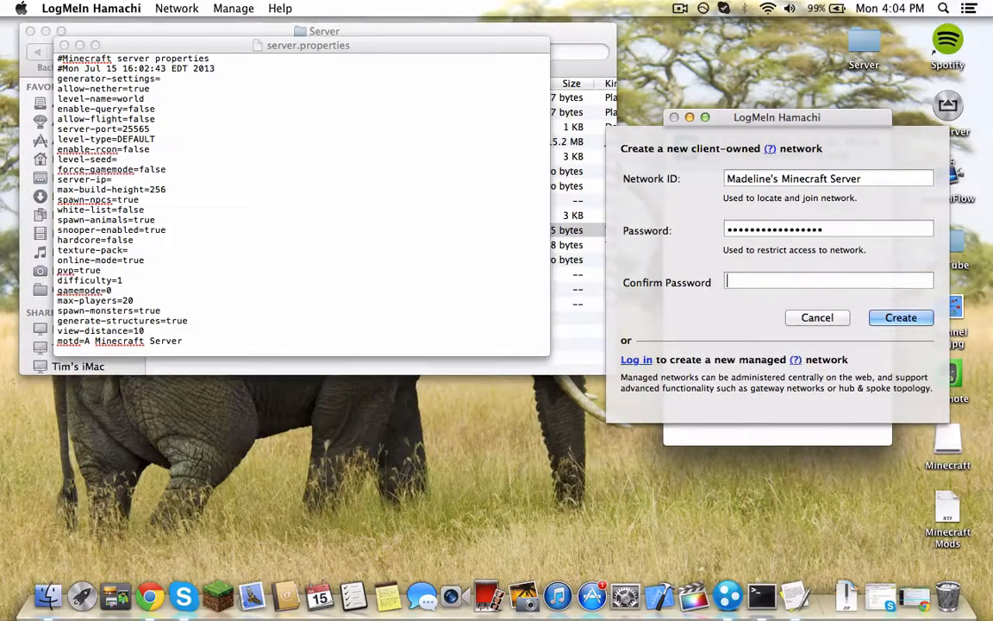
{"action": "type", "text": "***********"}
{"action": "type", "text": "***"}
{"action": "left_click", "coordinate": [900, 317]}
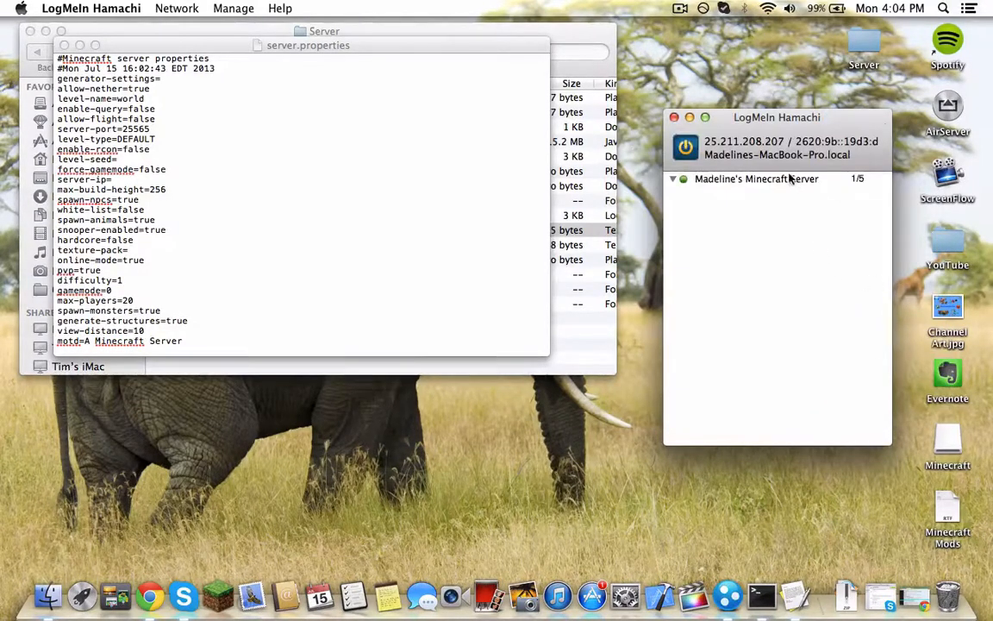
{"action": "left_click", "coordinate": [789, 178]}
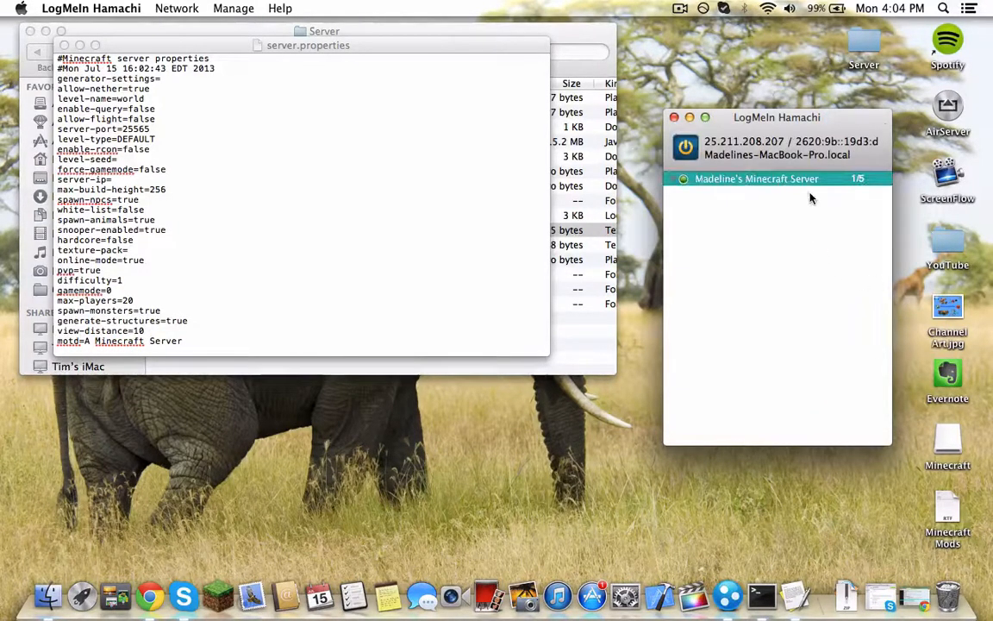
{"action": "left_click", "coordinate": [728, 201]}
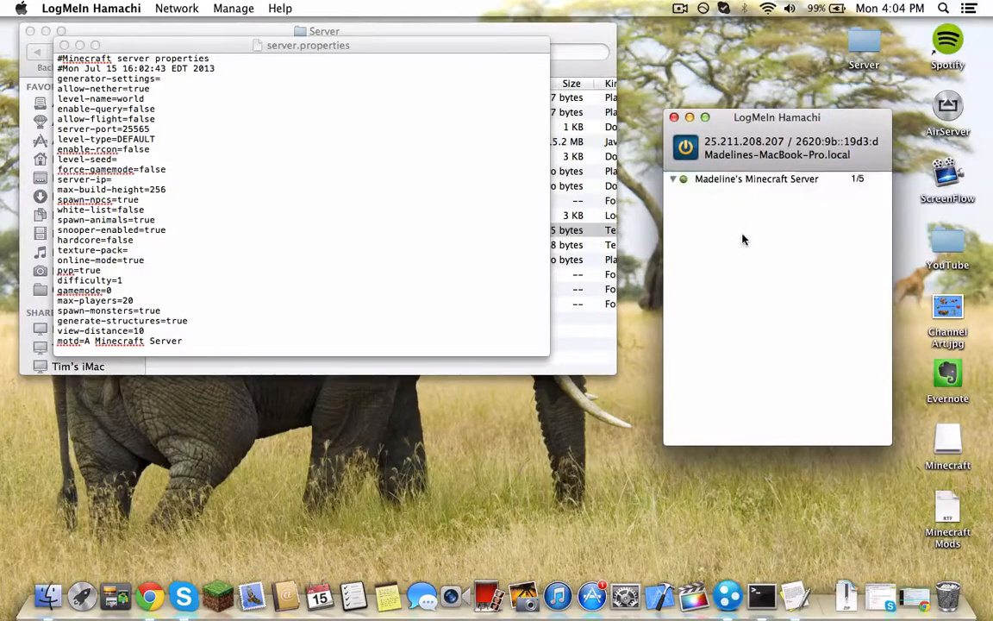
Set server-ip in server.properties to the Hamachi address 25.211.208.207
{"action": "left_click", "coordinate": [138, 222]}
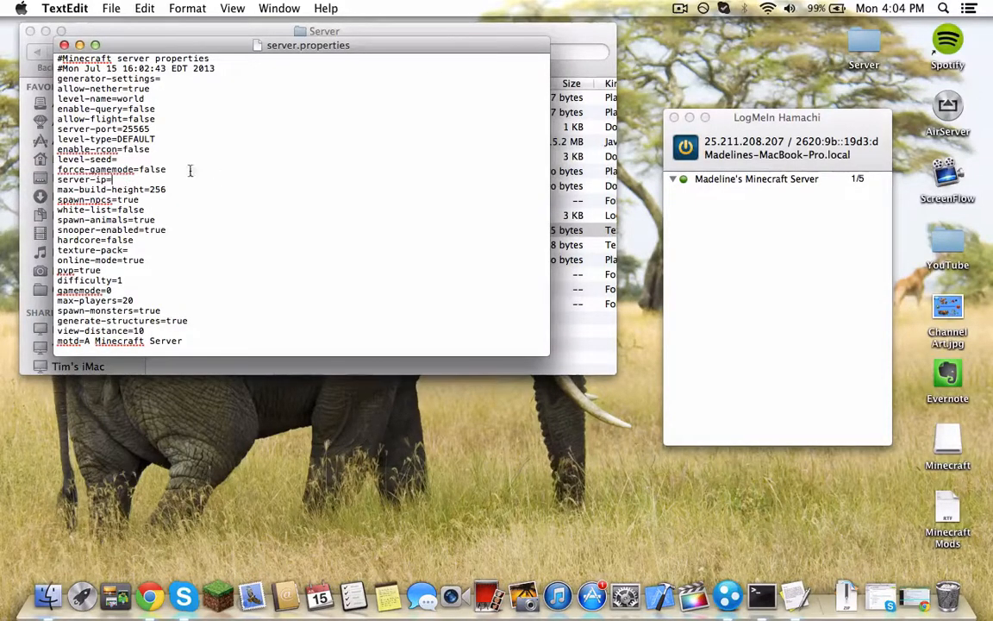
{"action": "left_click_drag", "start_coordinate": [703, 121], "coordinate": [700, 118]}
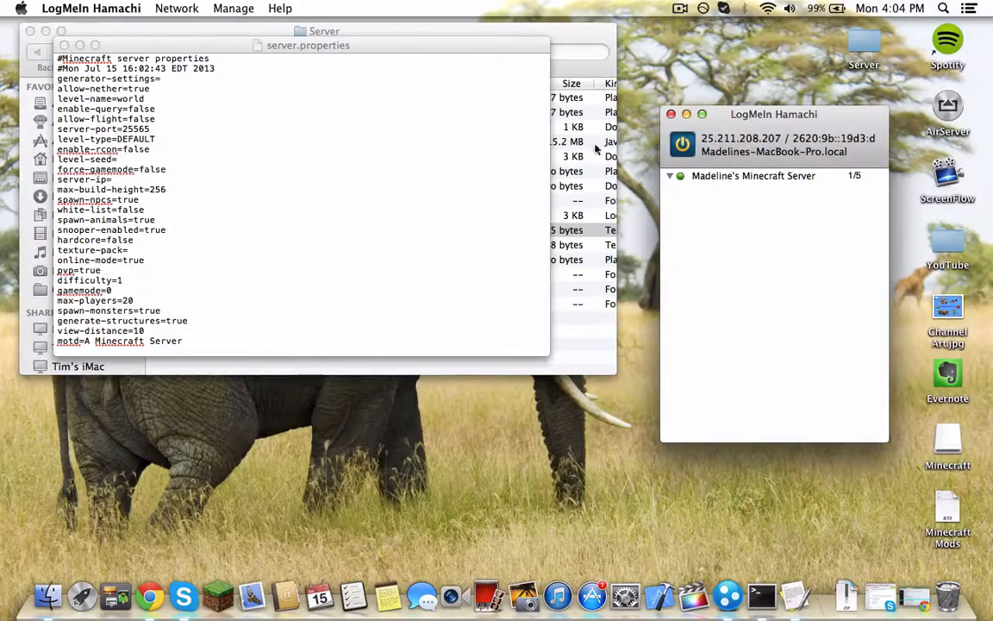
{"action": "left_click", "coordinate": [112, 180]}
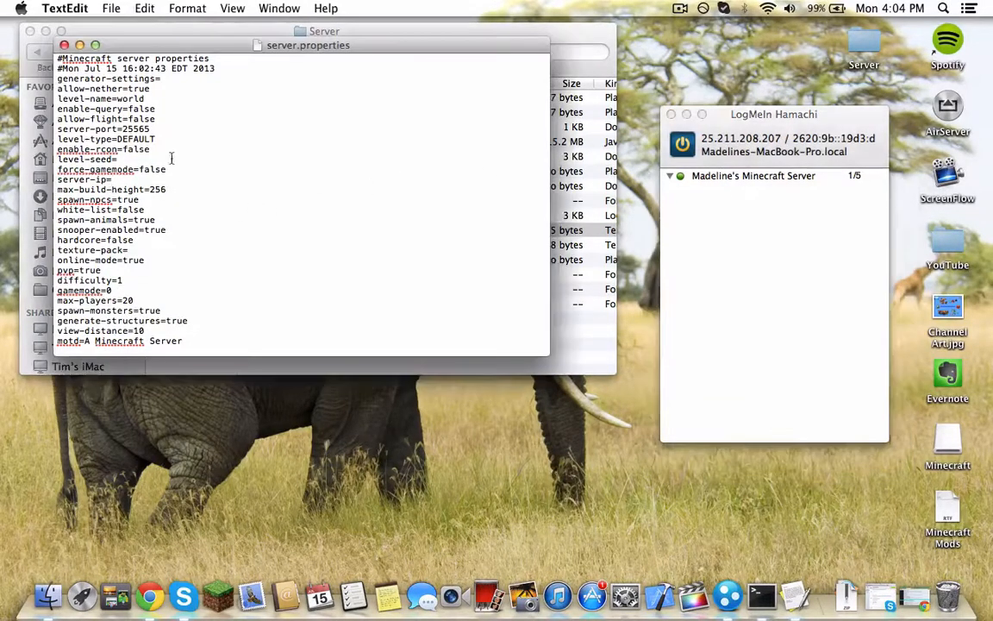
{"action": "type", "text": "2"}
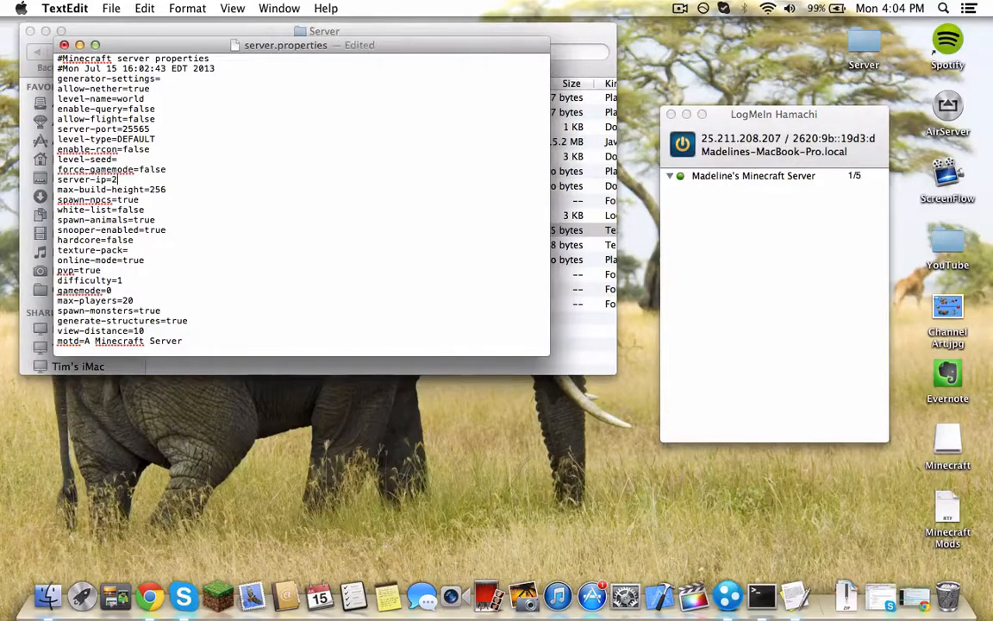
{"action": "type", "text": "5.211.208.207"}
Try setting online-mode to false in server.properties and put it back to true
{"action": "left_click", "coordinate": [312, 211]}
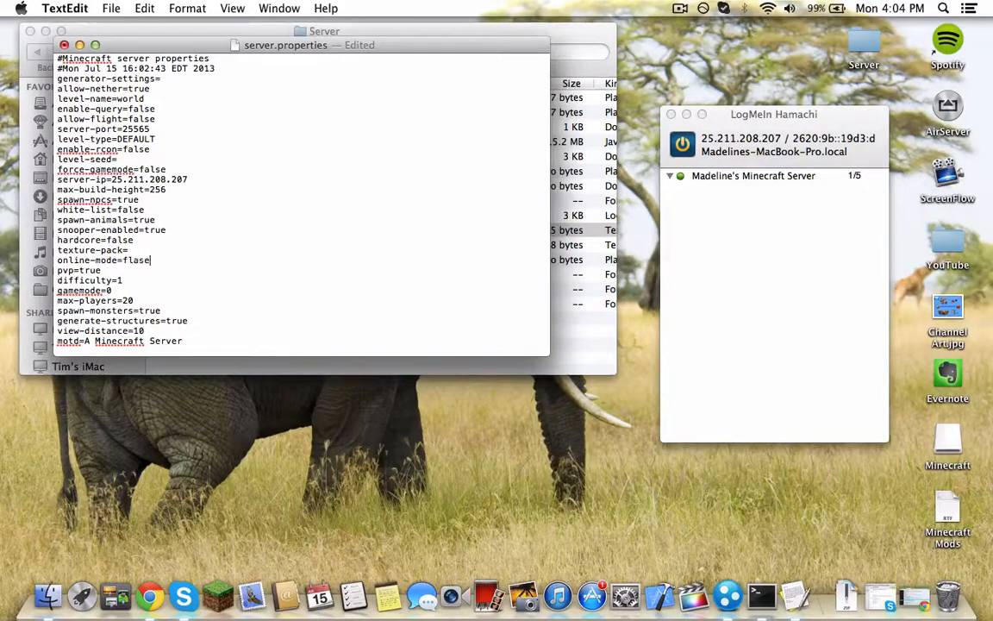
{"action": "key", "text": "BackSpace"}
{"action": "key", "text": "BackSpace"}
{"action": "key", "text": "BackSpace"}
{"action": "key", "text": "BackSpace"}
{"action": "type", "text": "false"}
{"action": "left_click_drag", "start_coordinate": [179, 291], "coordinate": [178, 280]}
{"action": "left_click_drag", "start_coordinate": [195, 160], "coordinate": [197, 139]}
{"action": "left_click", "coordinate": [203, 99]}
{"action": "left_click", "coordinate": [166, 141]}
Set motd to the owner's first name in possessive form followed by "YouTube Server!", and save and close server.properties
{"action": "left_click_drag", "start_coordinate": [183, 343], "coordinate": [93, 342]}
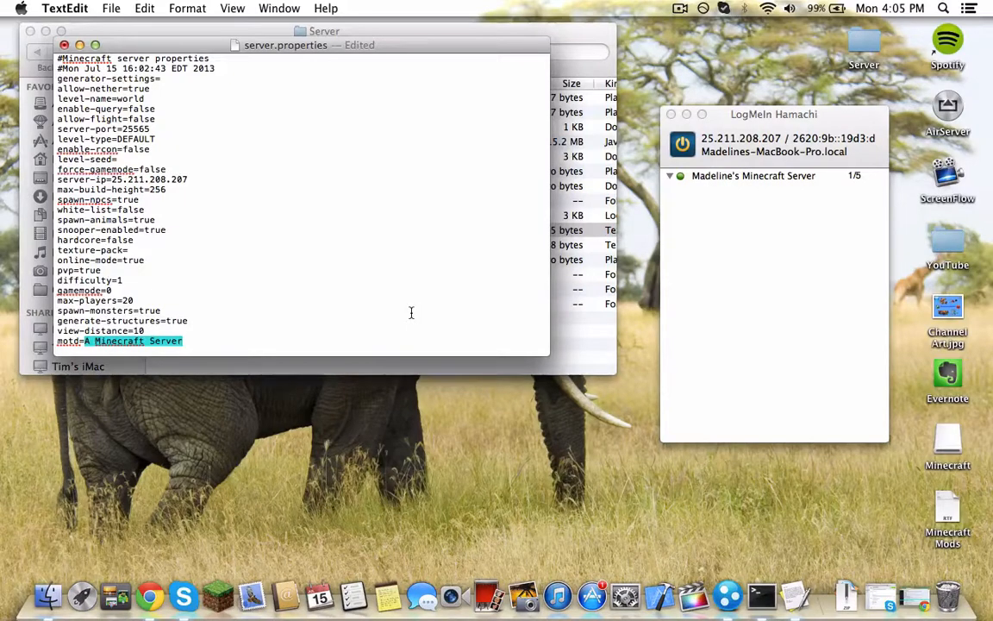
{"action": "type", "text": "Madelin"}
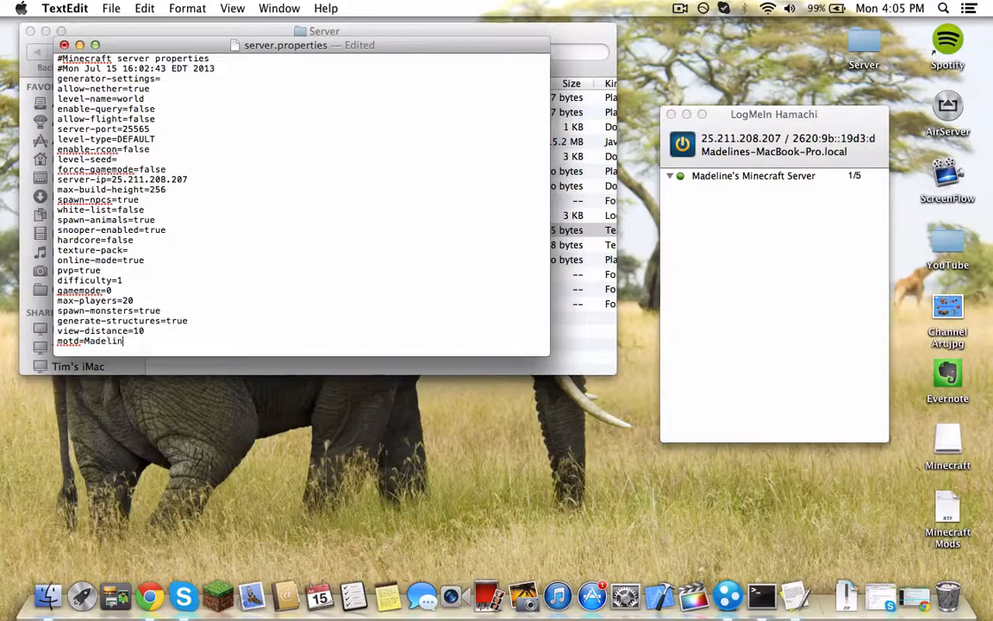
{"action": "type", "text": "e's YouTube Server!"}
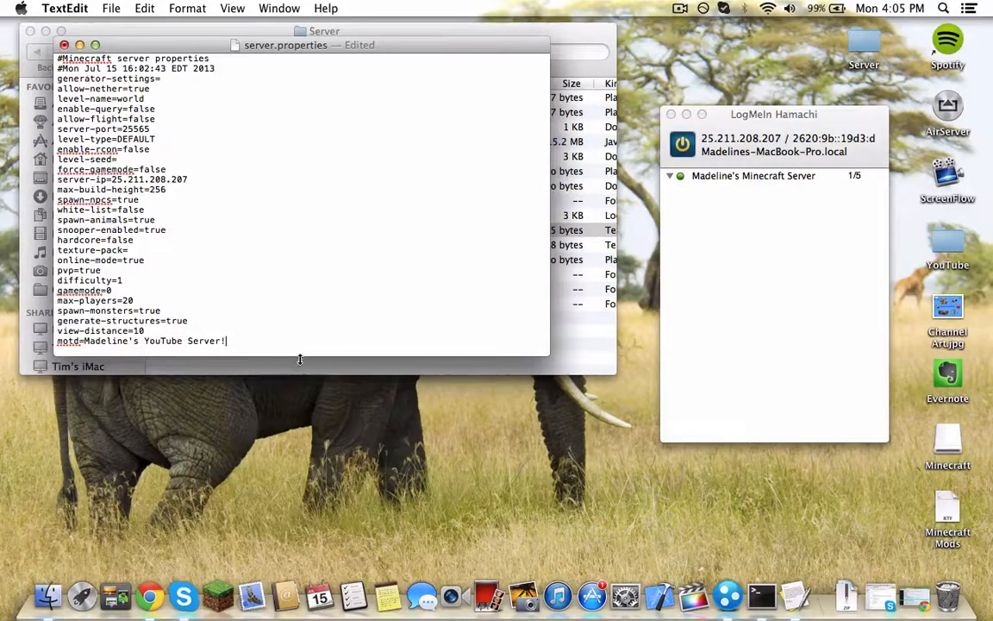
{"action": "left_click", "coordinate": [111, 8]}
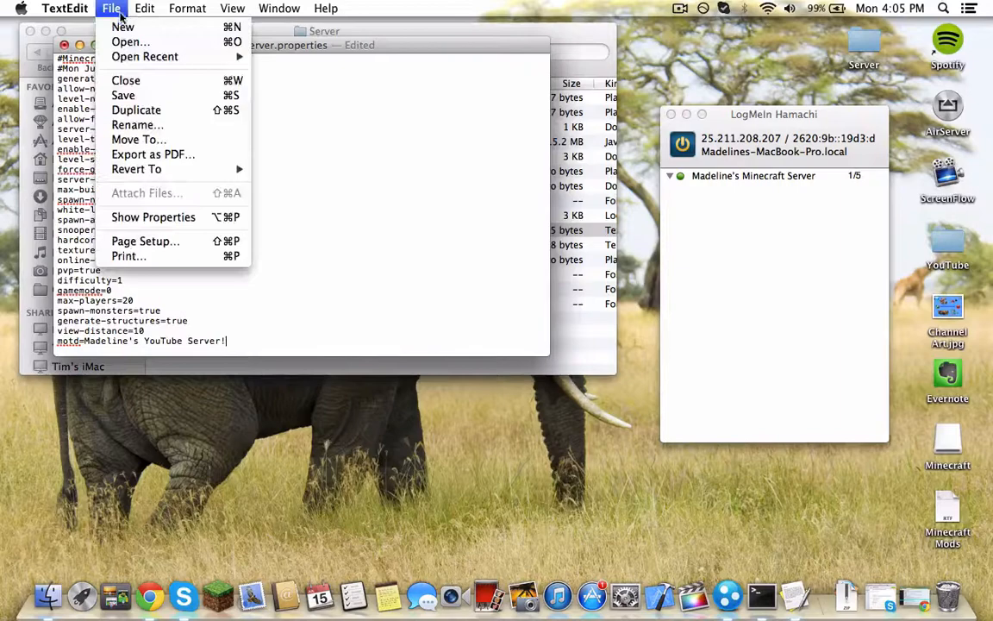
{"action": "left_click", "coordinate": [125, 95]}
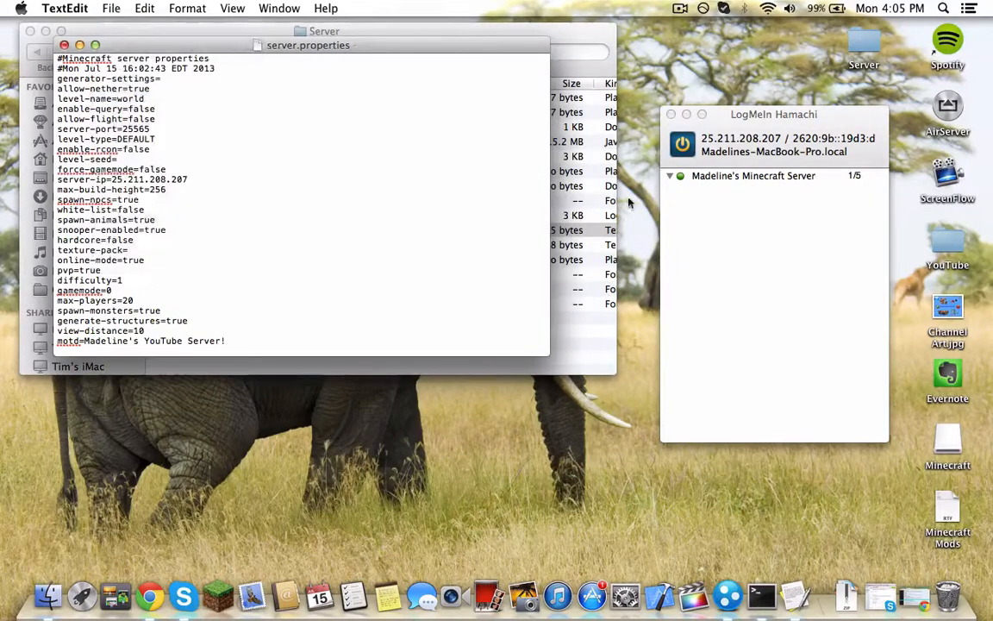
{"action": "left_click", "coordinate": [65, 45]}
Minimize the LogMeIn Hamachi window and start the Minecraft server by running start.command from the Server folder
{"action": "left_click", "coordinate": [731, 246]}
{"action": "left_click", "coordinate": [687, 114]}
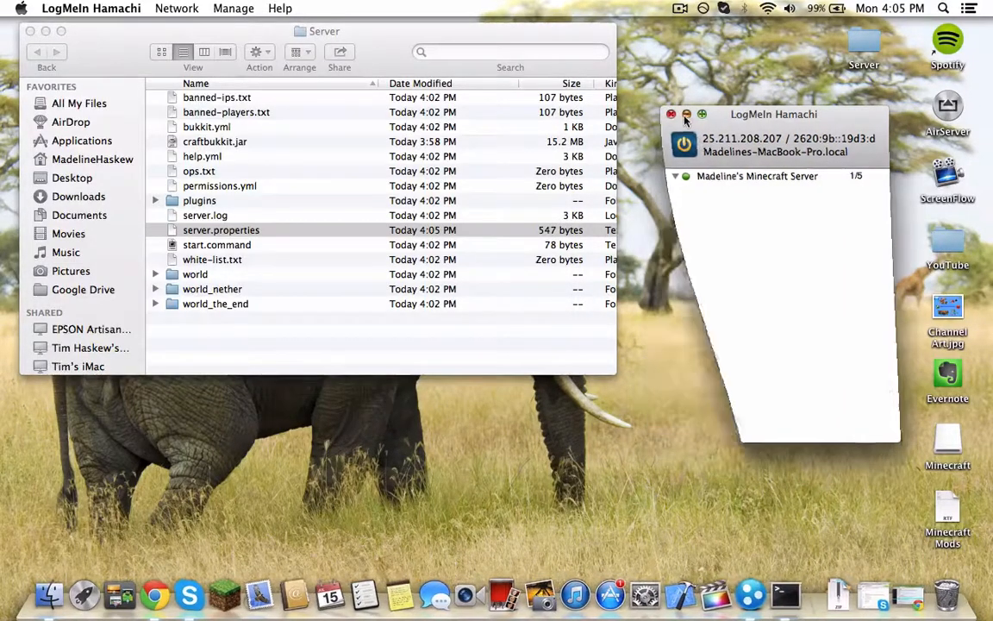
{"action": "left_click", "coordinate": [298, 336]}
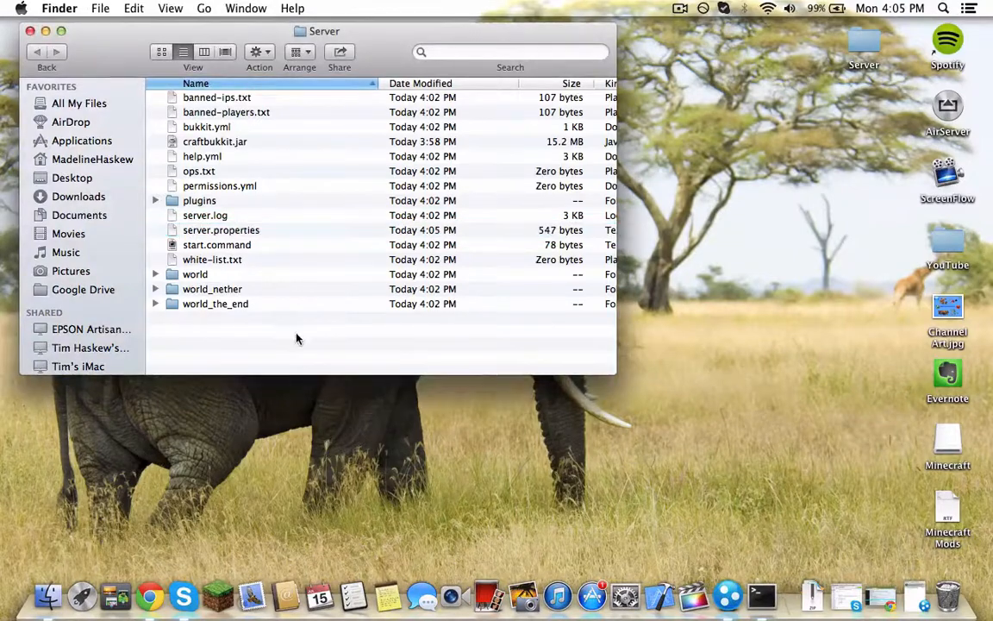
{"action": "left_click", "coordinate": [231, 247]}
{"action": "double_click", "coordinate": [231, 247]}
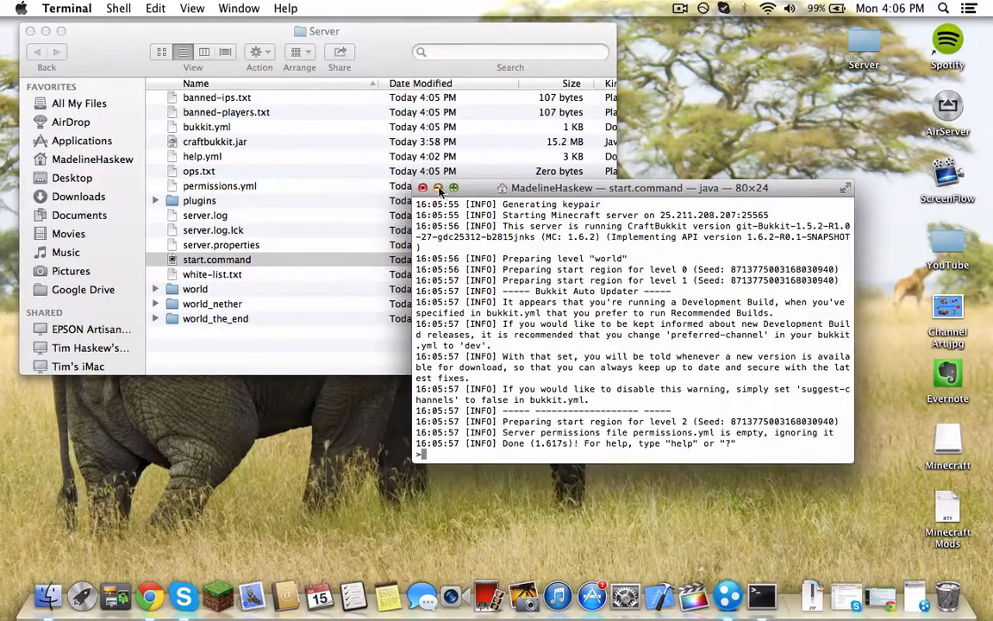
Minimize the Terminal and Server folder windows, and launch Minecraft 1.6.2 with the default profile from Minecraft Launcher
{"action": "key", "text": "super+m"}
{"action": "left_click", "coordinate": [45, 31]}
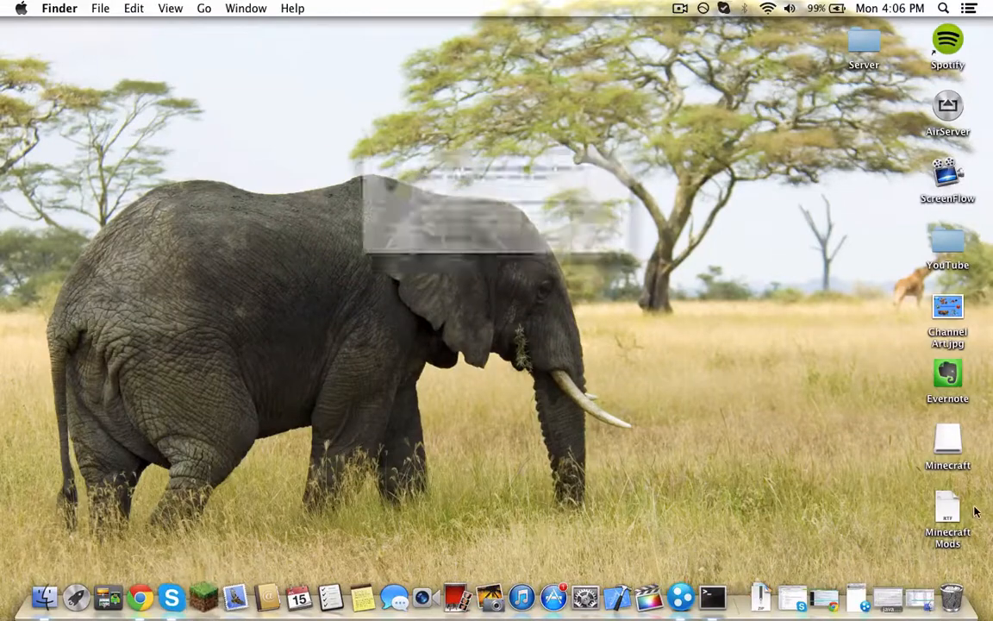
{"action": "left_click", "coordinate": [648, 259]}
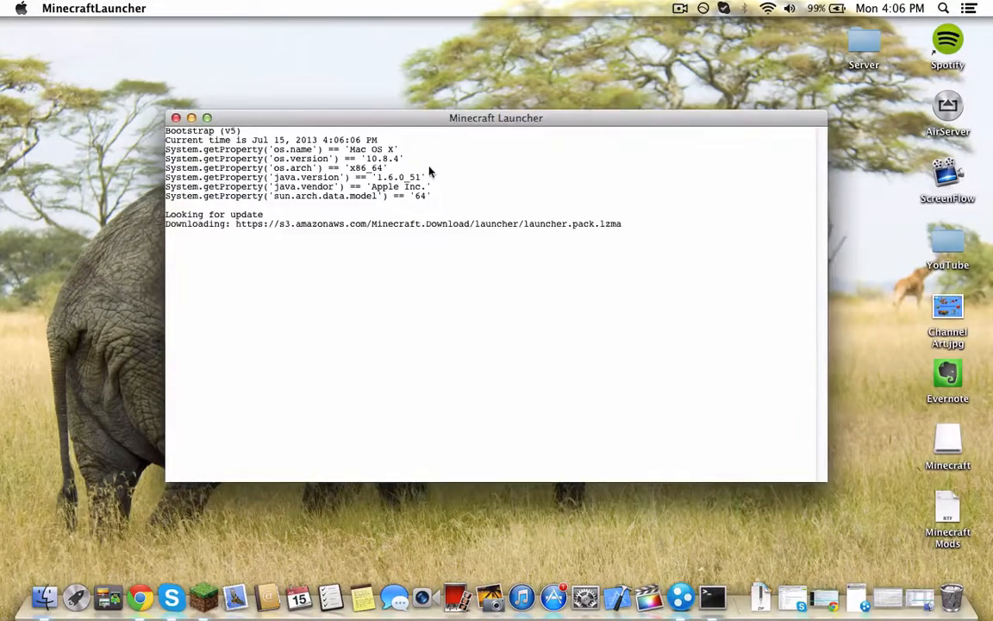
{"action": "left_click_drag", "start_coordinate": [422, 128], "coordinate": [370, 111]}
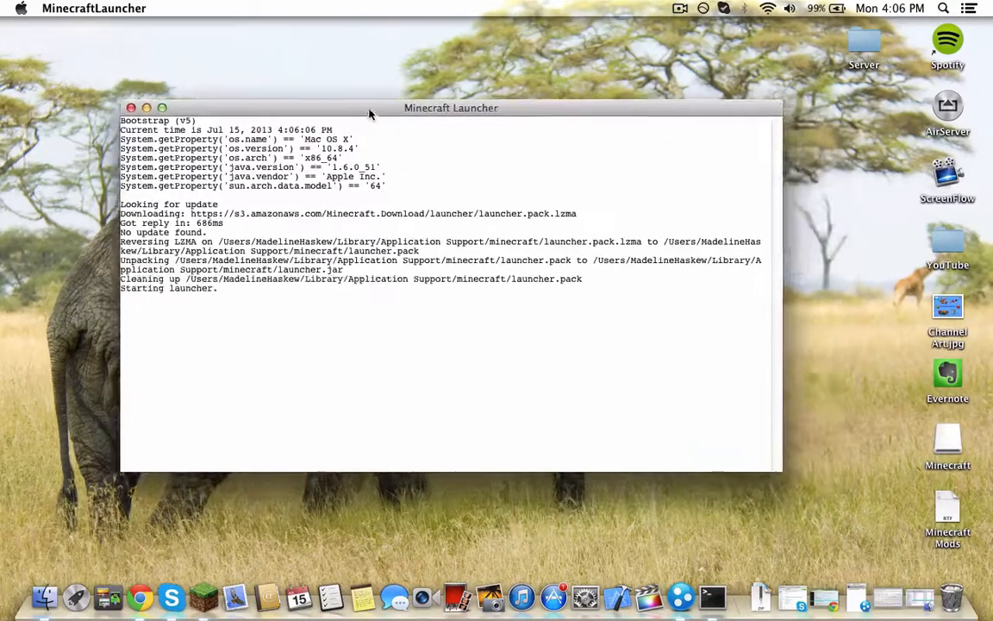
{"action": "left_click", "coordinate": [707, 465]}
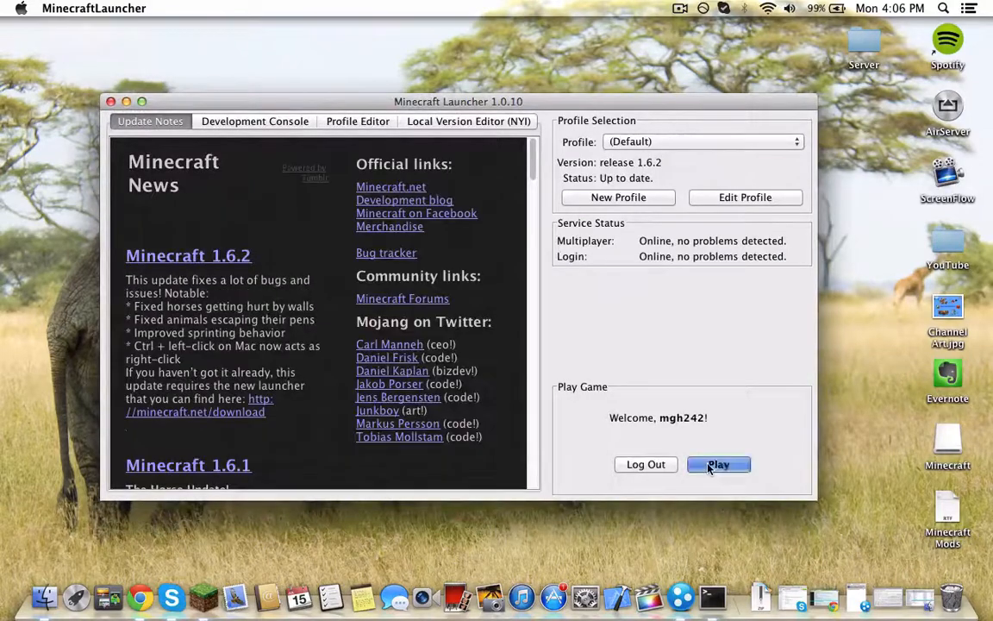
{"action": "left_click", "coordinate": [110, 102]}
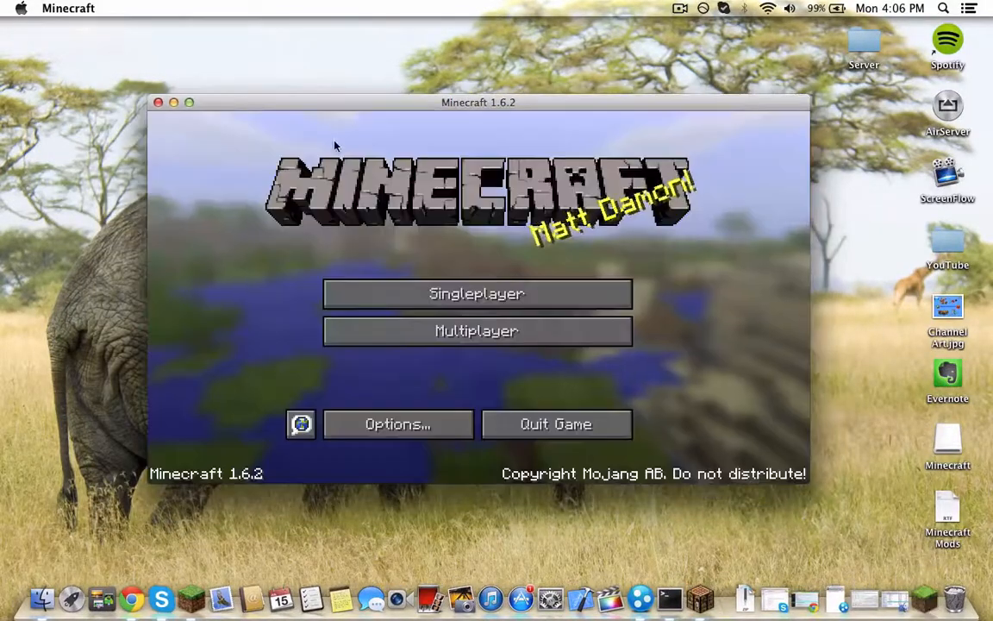
Delete the existing My Server entry from Minecraft's multiplayer server list
{"action": "left_click", "coordinate": [471, 339]}
{"action": "scroll", "coordinate": [463, 340], "scroll_direction": "down", "scroll_amount": 3}
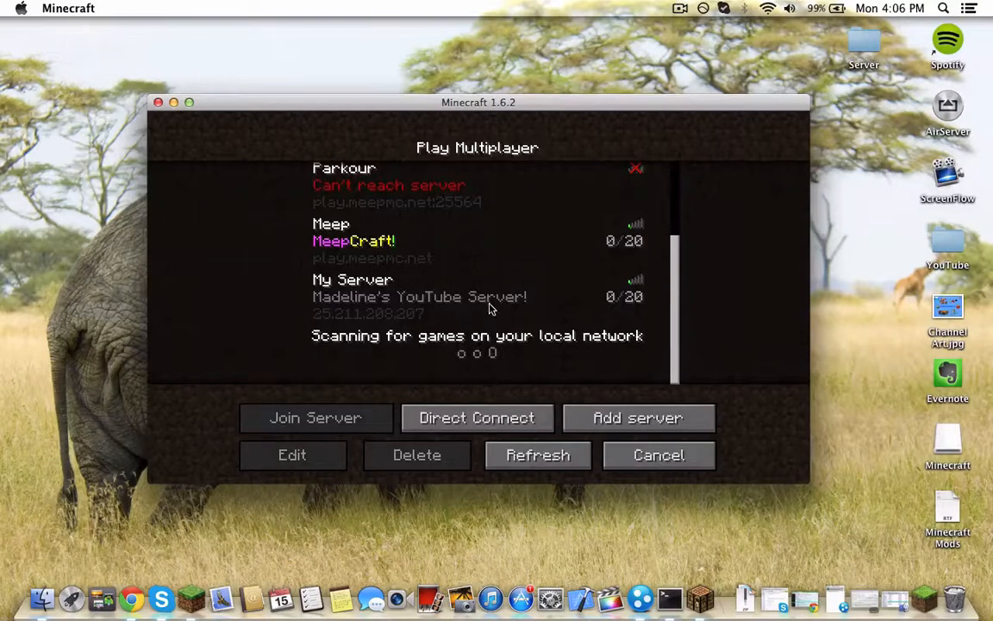
{"action": "left_click", "coordinate": [440, 274]}
{"action": "left_click", "coordinate": [435, 456]}
{"action": "left_click", "coordinate": [443, 338]}
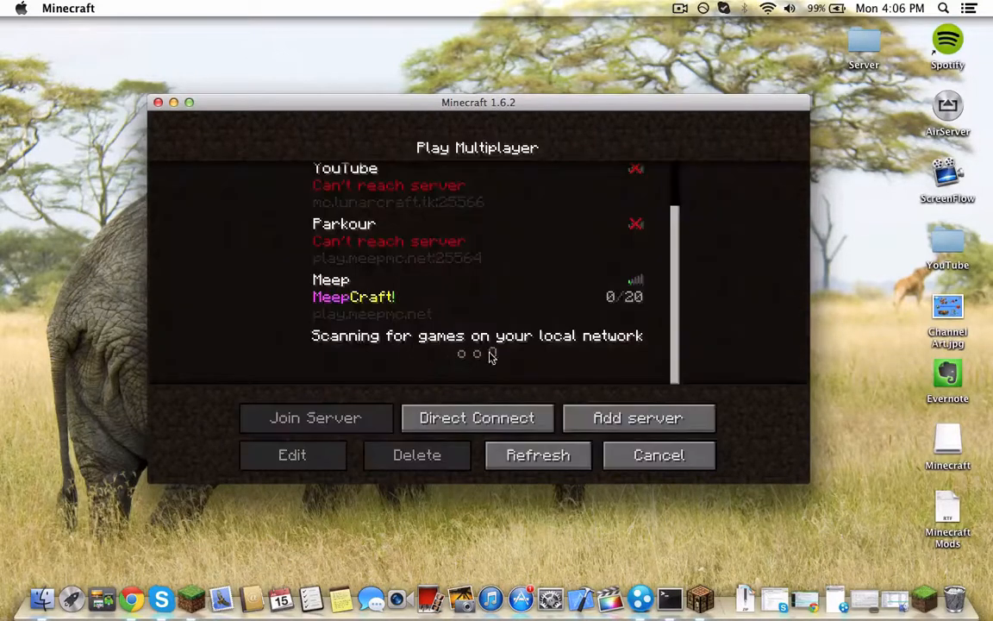
Start adding a multiplayer server and name it My Server
{"action": "left_click", "coordinate": [608, 415]}
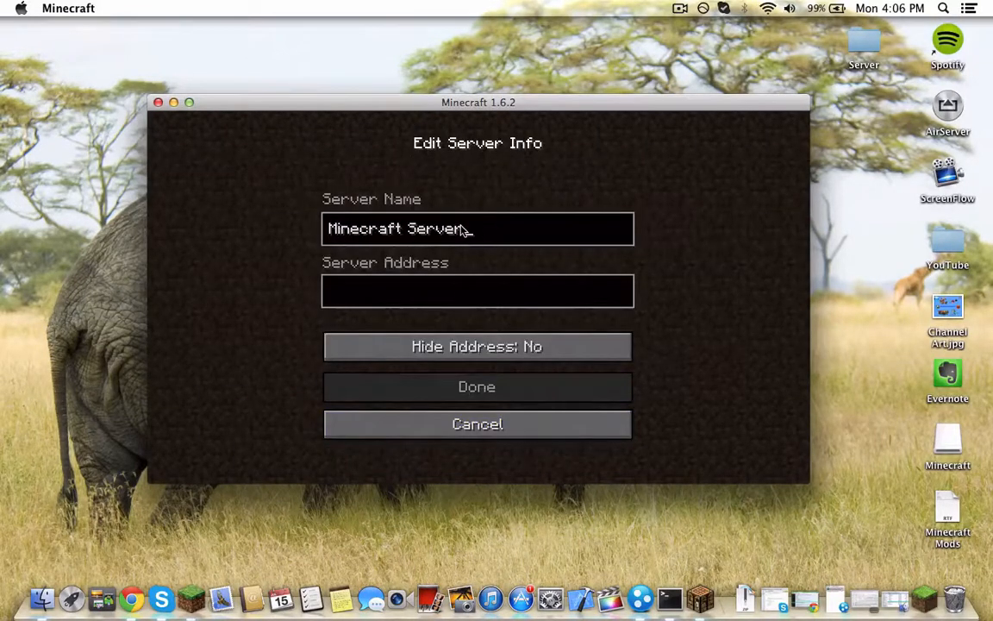
{"action": "key", "text": "BackSpace"}
{"action": "key", "text": "BackSpace"}
{"action": "key", "text": "BackSpace"}
{"action": "key", "text": "BackSpace"}
{"action": "key", "text": "BackSpace"}
{"action": "key", "text": "BackSpace"}
{"action": "key", "text": "BackSpace"}
{"action": "key", "text": "BackSpace"}
{"action": "key", "text": "BackSpace"}
{"action": "key", "text": "BackSpace"}
{"action": "key", "text": "BackSpace"}
{"action": "key", "text": "BackSpace"}
{"action": "key", "text": "BackSpace"}
{"action": "key", "text": "BackSpace"}
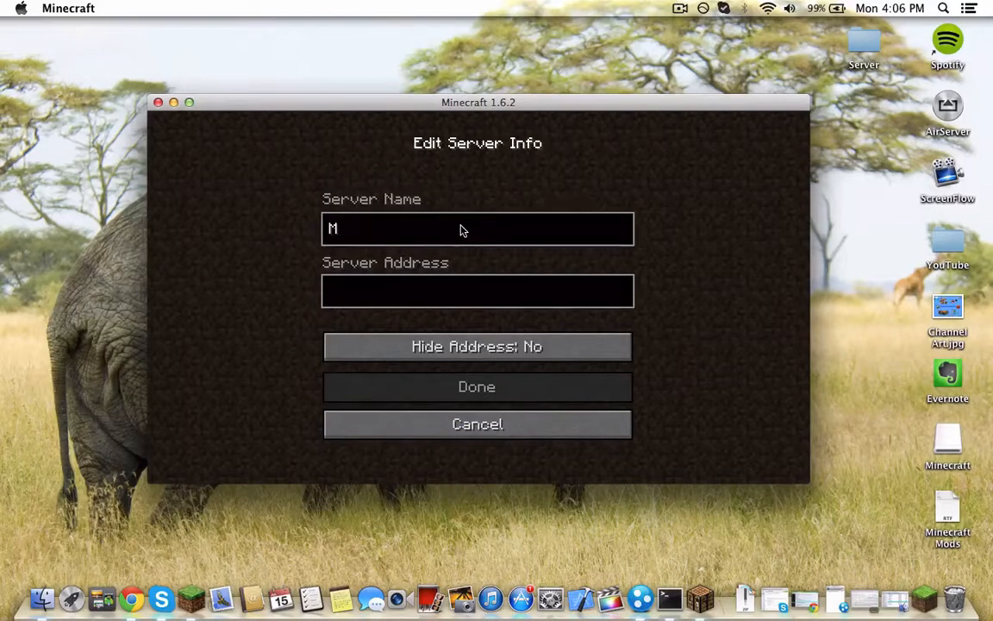
{"action": "type", "text": "y Server"}
{"action": "key", "text": "Tab"}
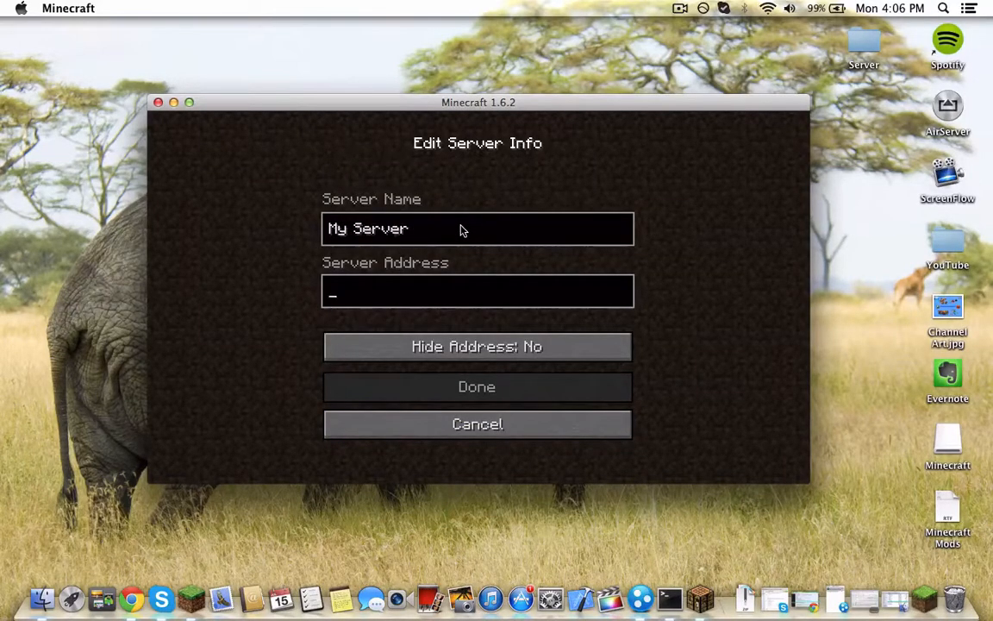
Restore the Hamachi window beside Minecraft and save the new server entry with the address 25.211.208.207
{"action": "left_click_drag", "start_coordinate": [422, 101], "coordinate": [276, 71]}
{"action": "left_click", "coordinate": [839, 600]}
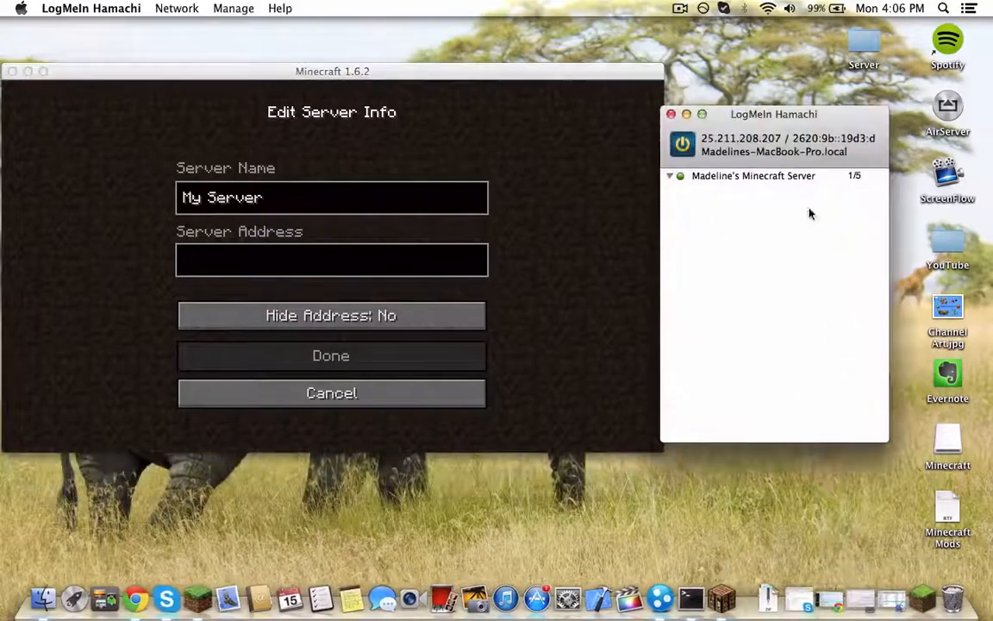
{"action": "left_click", "coordinate": [315, 263]}
{"action": "type", "text": "25"}
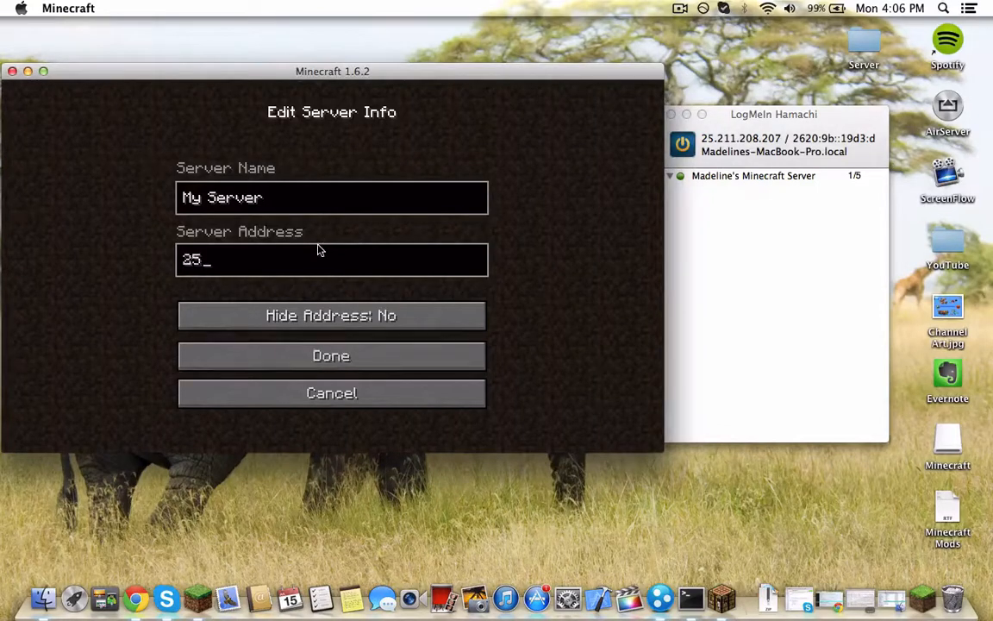
{"action": "type", "text": ".211.208"}
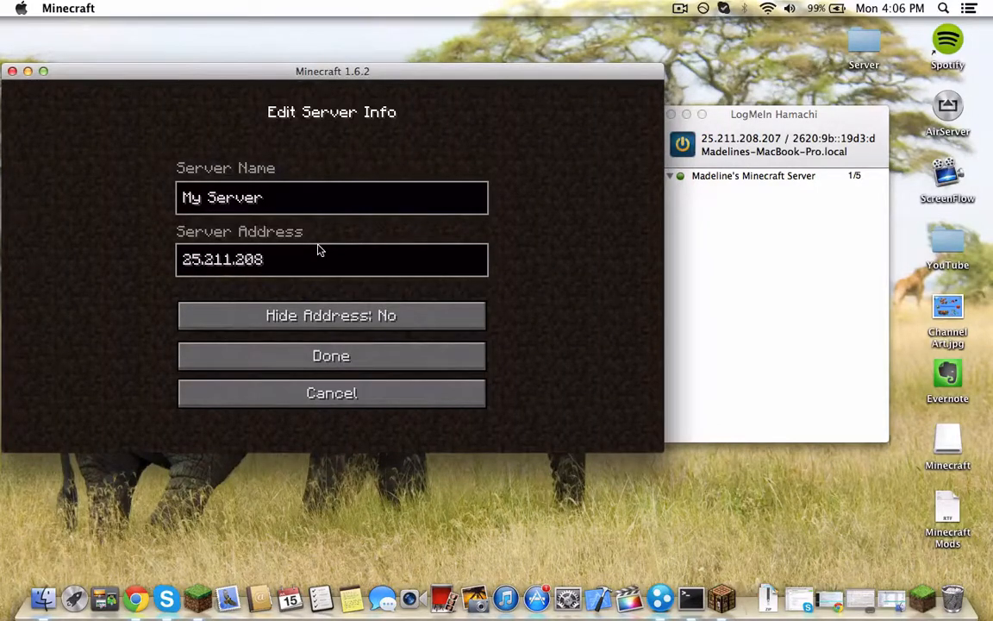
{"action": "type", "text": ".207"}
{"action": "left_click", "coordinate": [420, 362]}
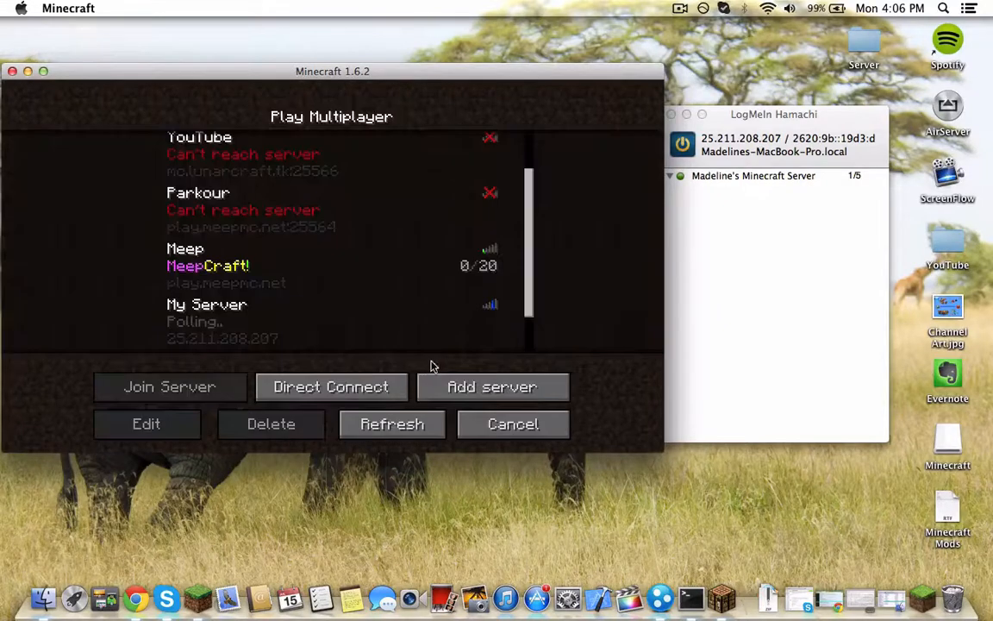
Join My Server from the multiplayer list, minimize the Hamachi window, and move the Minecraft window toward the middle of the desktop
{"action": "scroll", "coordinate": [428, 282], "scroll_direction": "down", "scroll_amount": 2}
{"action": "left_click", "coordinate": [410, 268]}
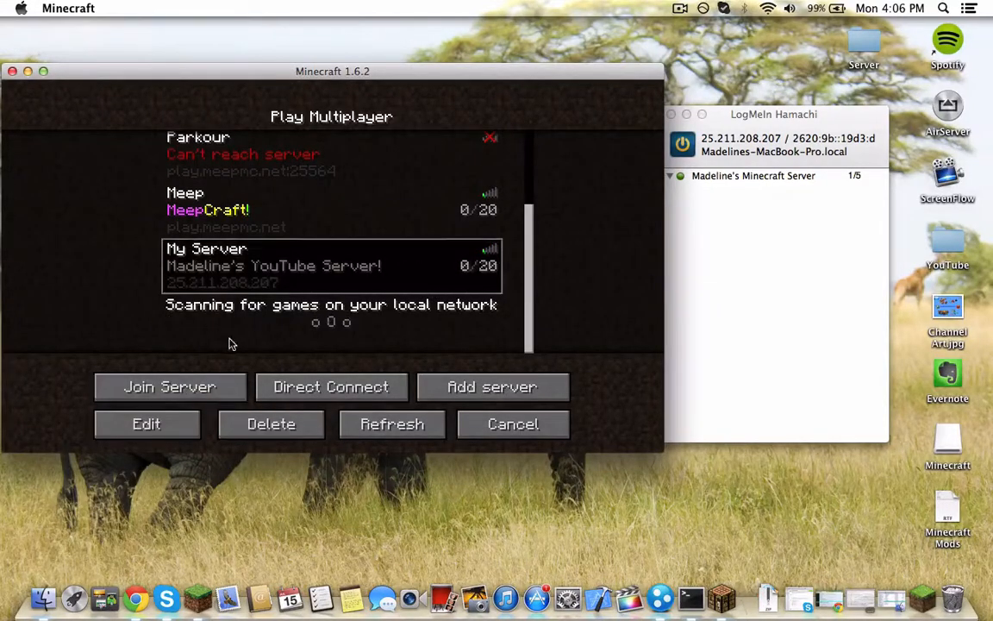
{"action": "key", "text": "Return"}
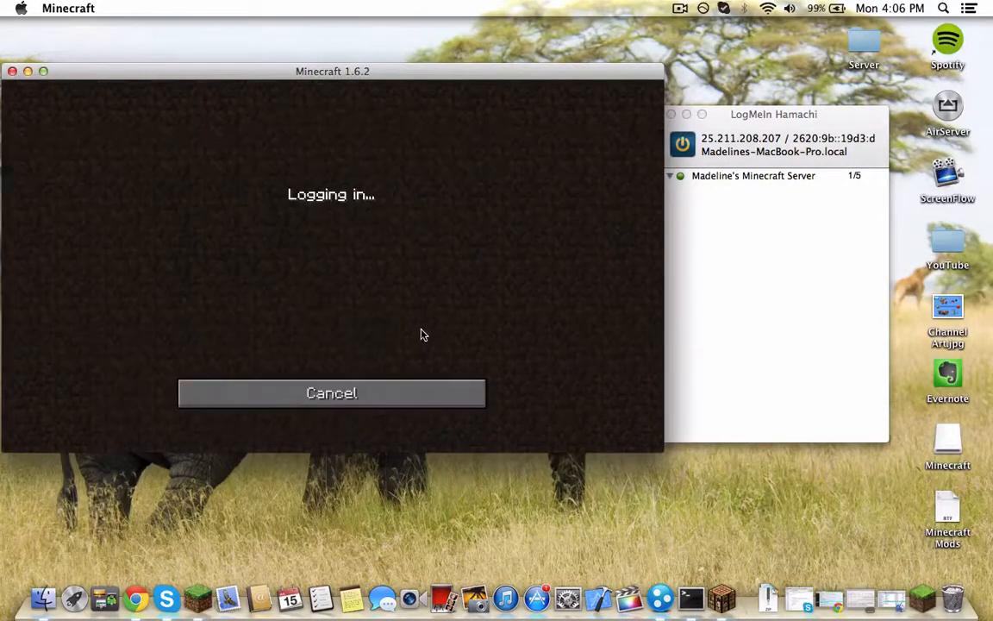
{"action": "left_click", "coordinate": [712, 118]}
{"action": "left_click", "coordinate": [687, 114]}
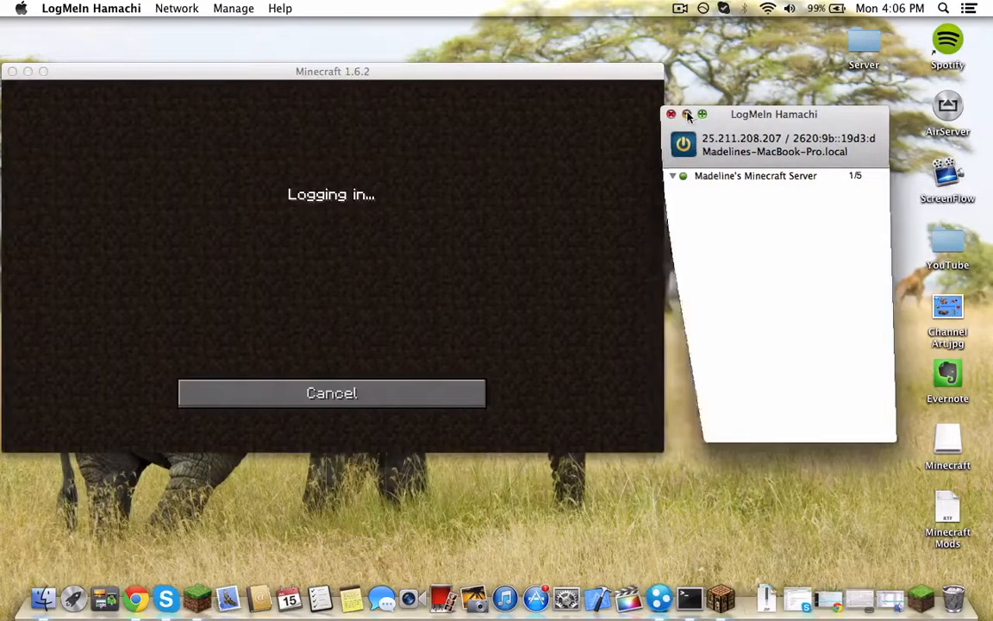
{"action": "left_click_drag", "start_coordinate": [623, 81], "coordinate": [813, 89]}
{"action": "key", "text": "Escape"}
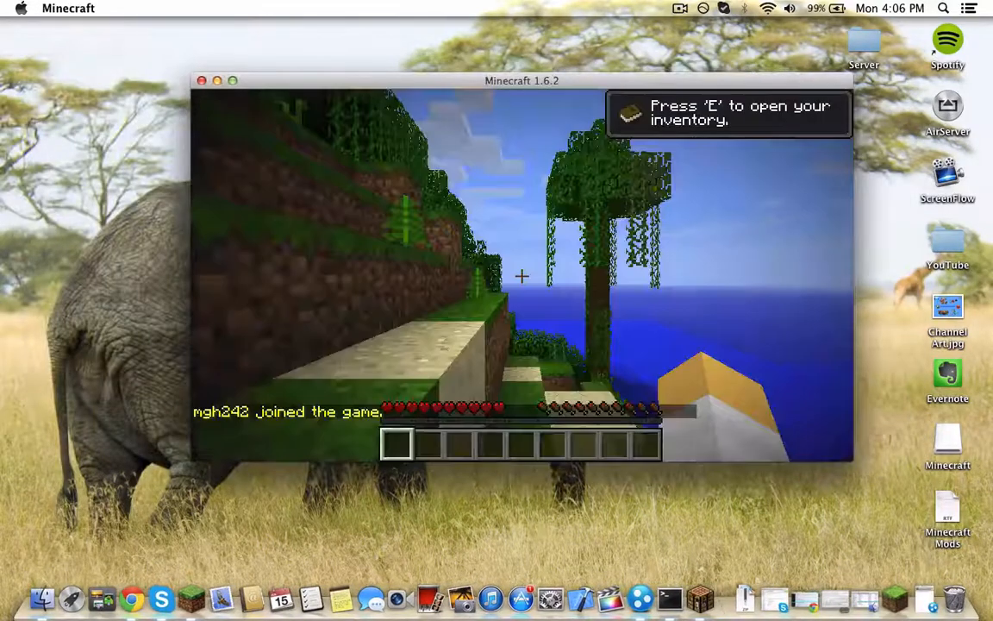
Walk through the jungle near the spawn point to check that the server world is playable
{"action": "key", "text": "w"}
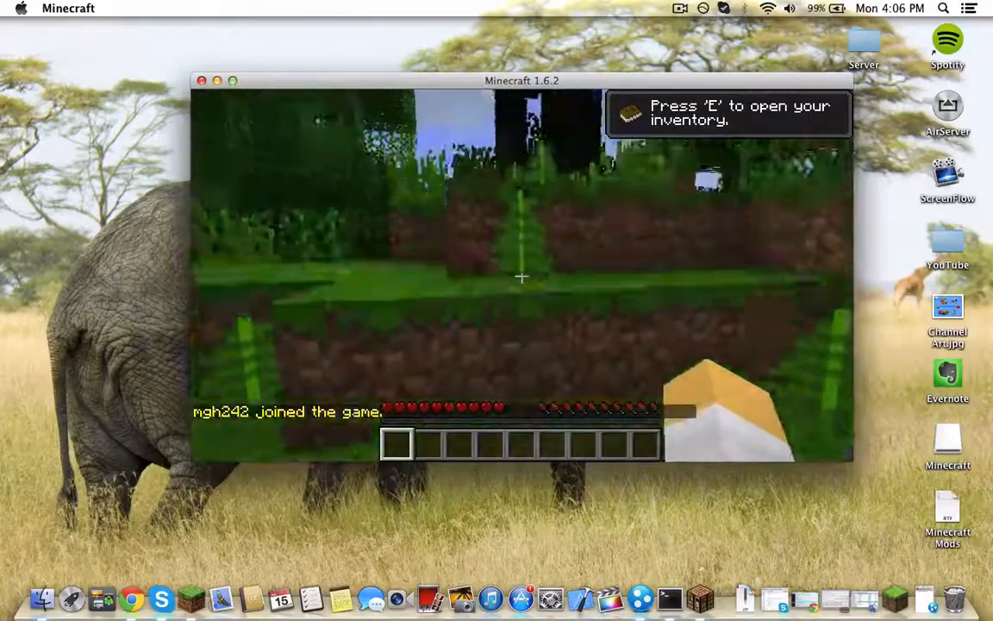
{"action": "key", "text": "w"}
{"action": "key", "text": "space"}
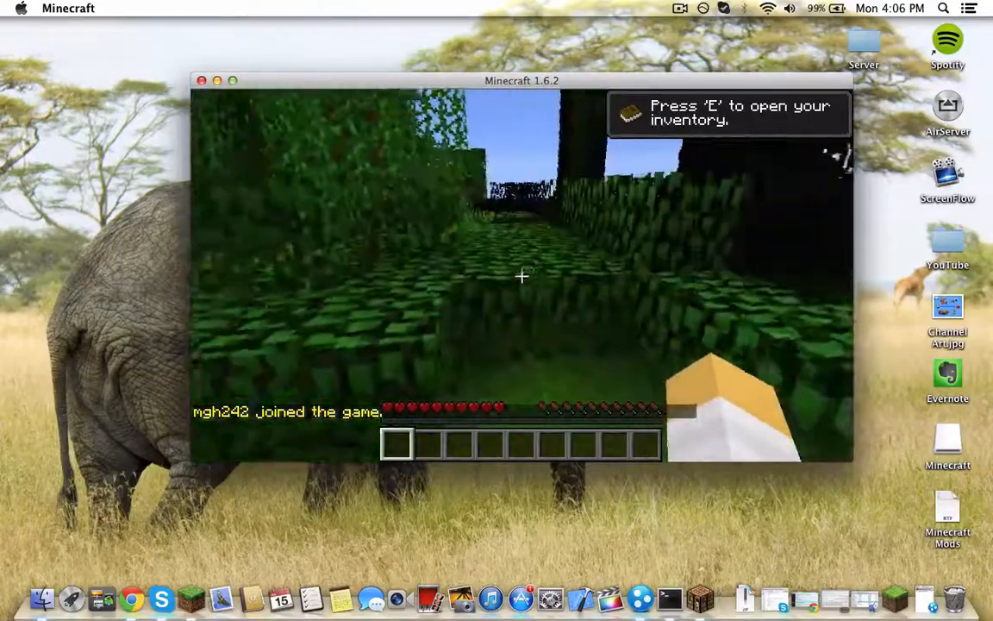
{"action": "key", "text": "w"}
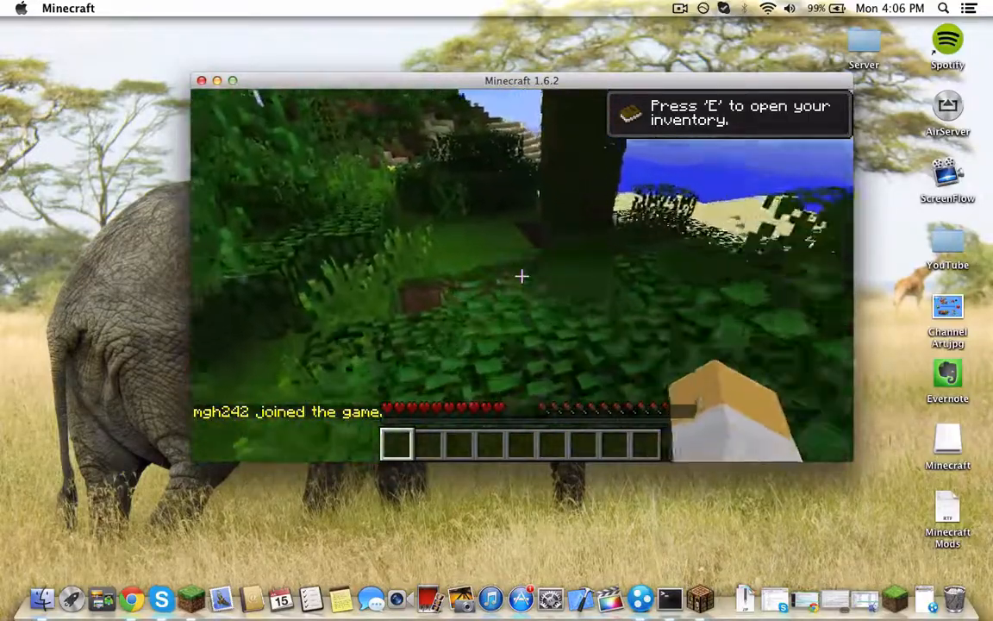
{"action": "key", "text": "w"}
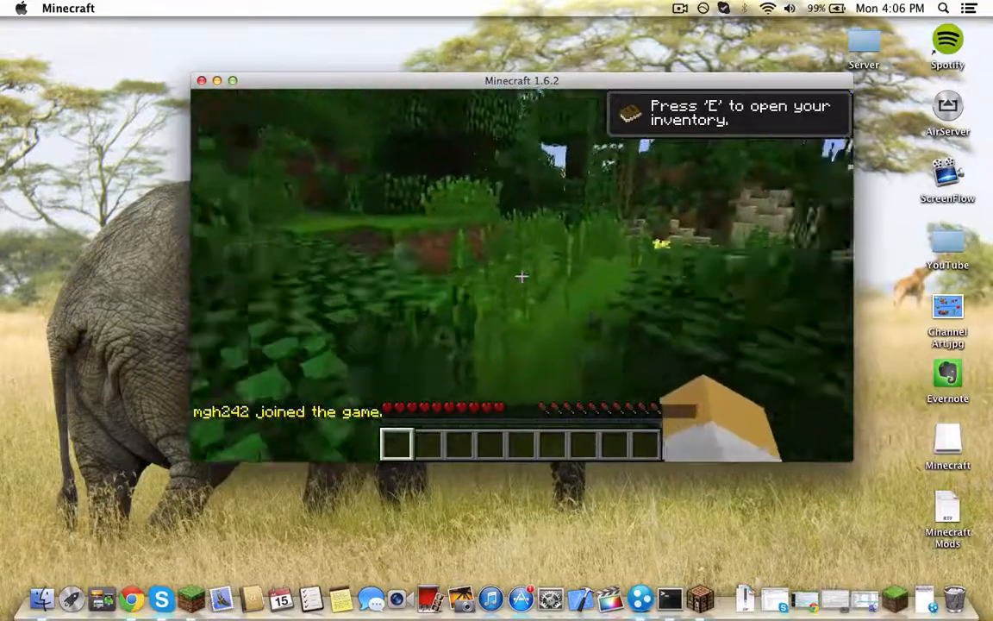
{"action": "key", "text": "w"}
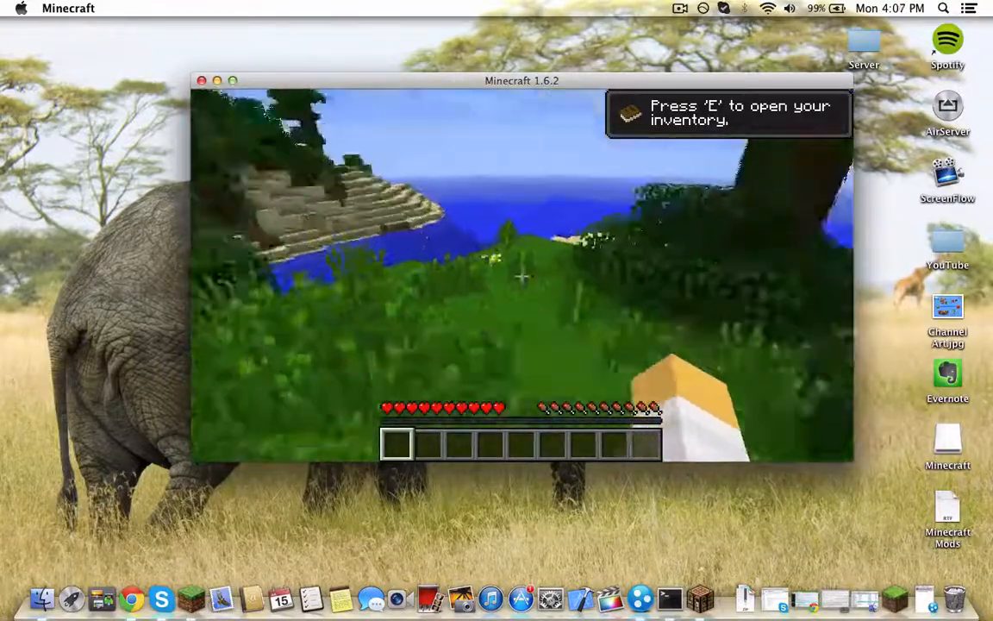
{"action": "key", "text": "w"}
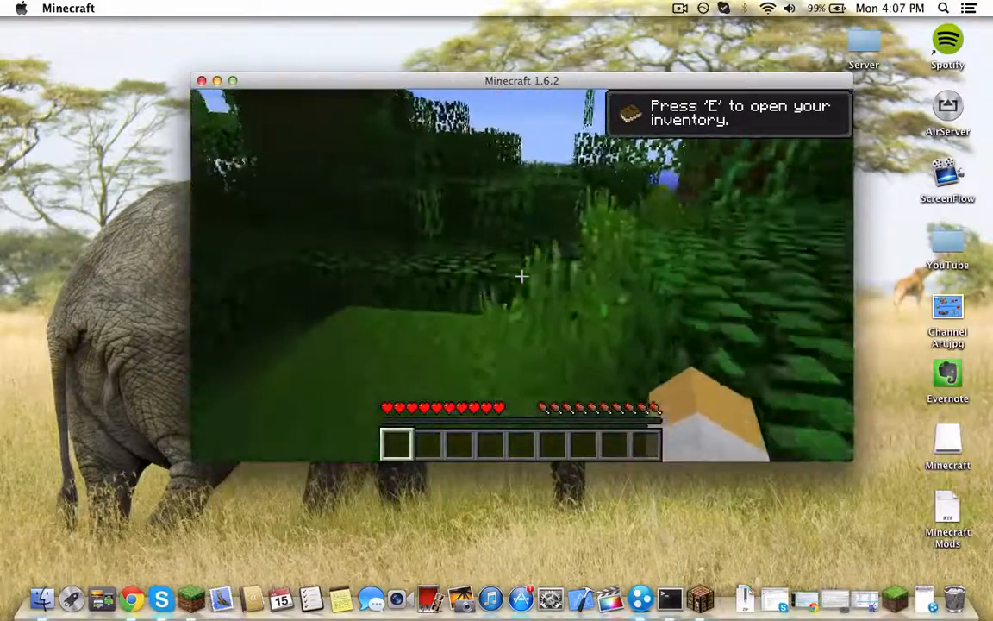
{"action": "key", "text": "w"}
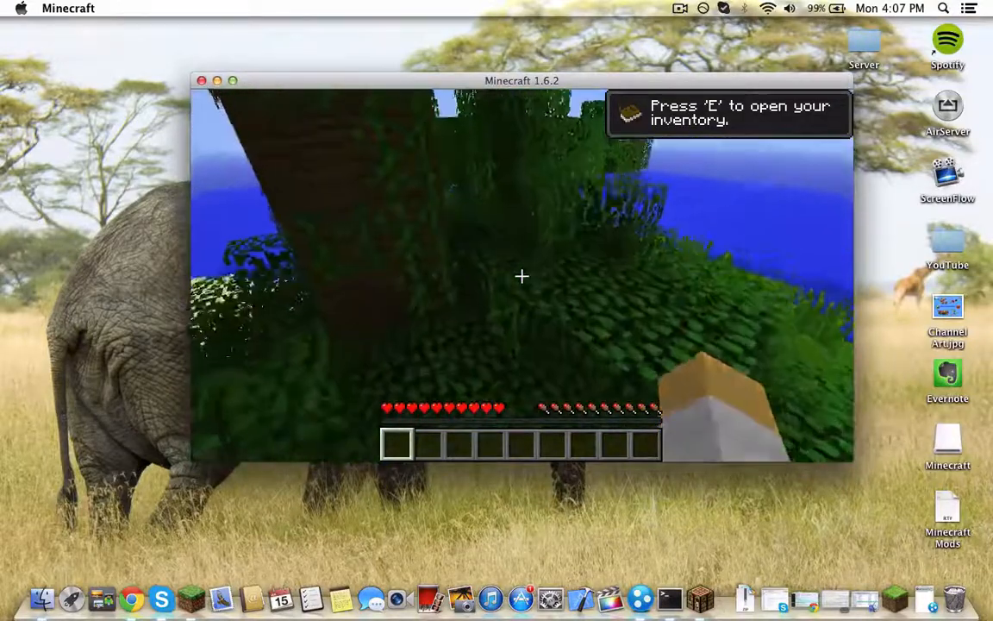
{"action": "key", "text": "w"}
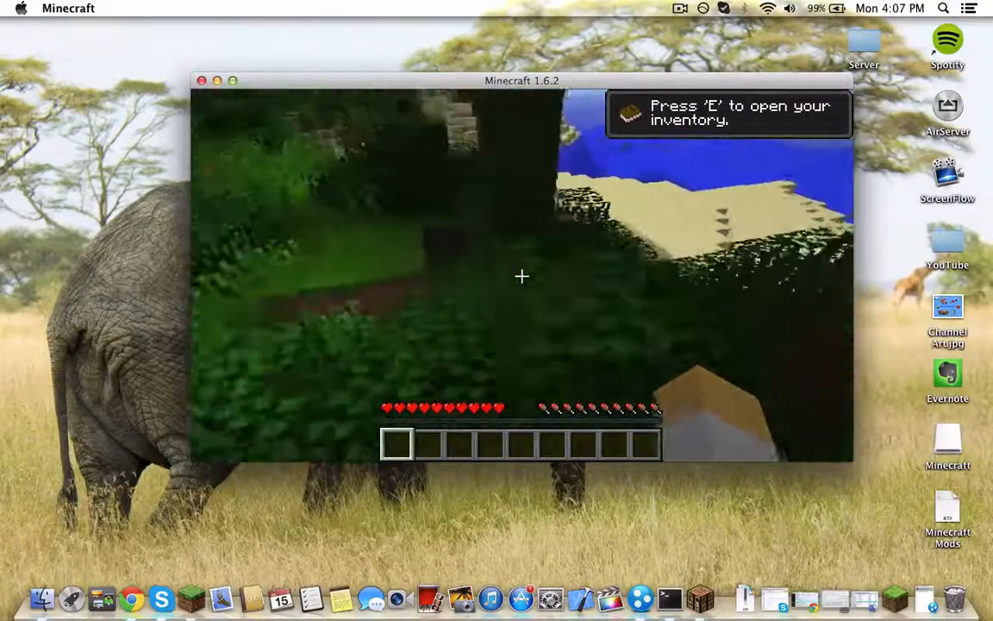
{"action": "key", "text": "w"}
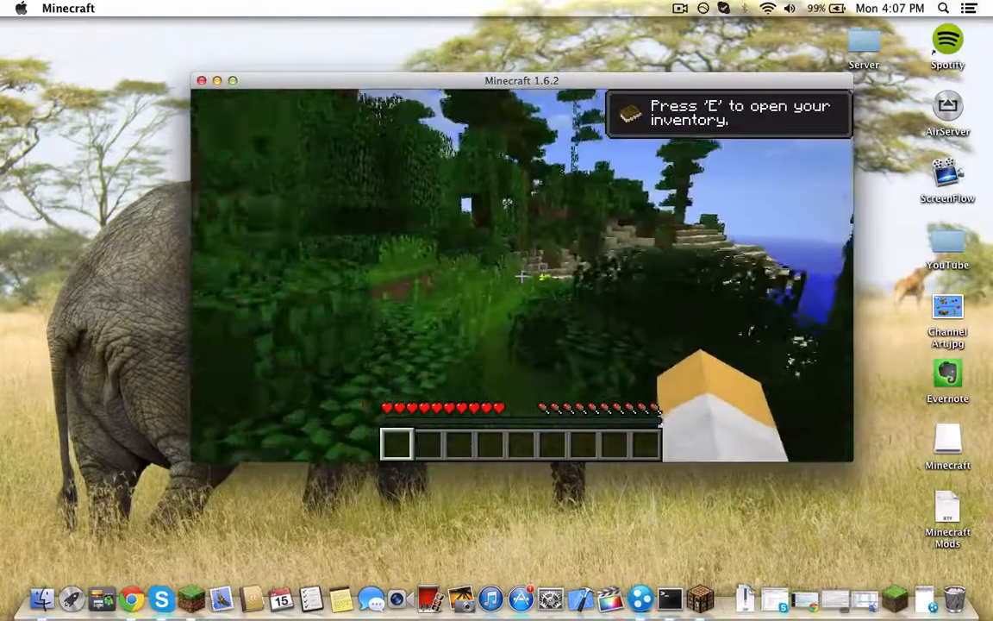
{"action": "key", "text": "w"}
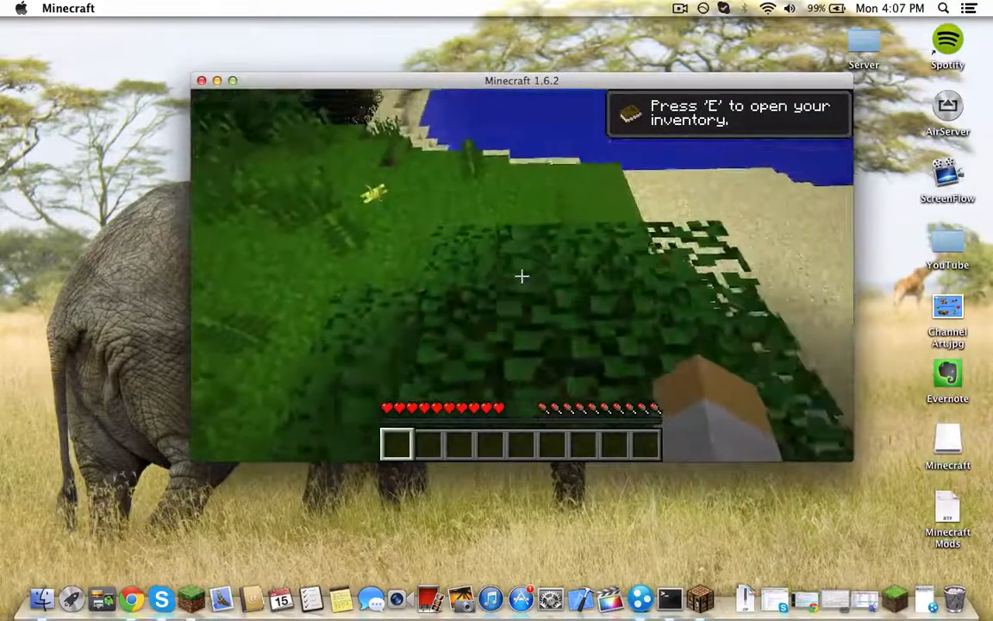
Break ground on the grassy area beside the beach and collect a dirt block
{"action": "left_click", "coordinate": [522, 275]}
{"action": "key", "text": "w"}
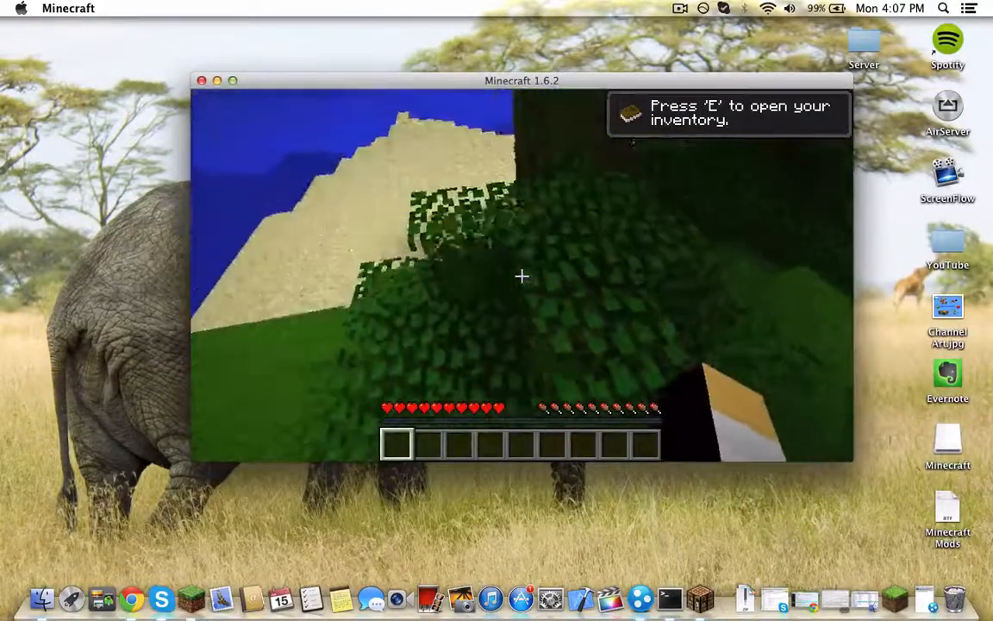
{"action": "key", "text": "w"}
{"action": "left_click", "coordinate": [521, 276]}
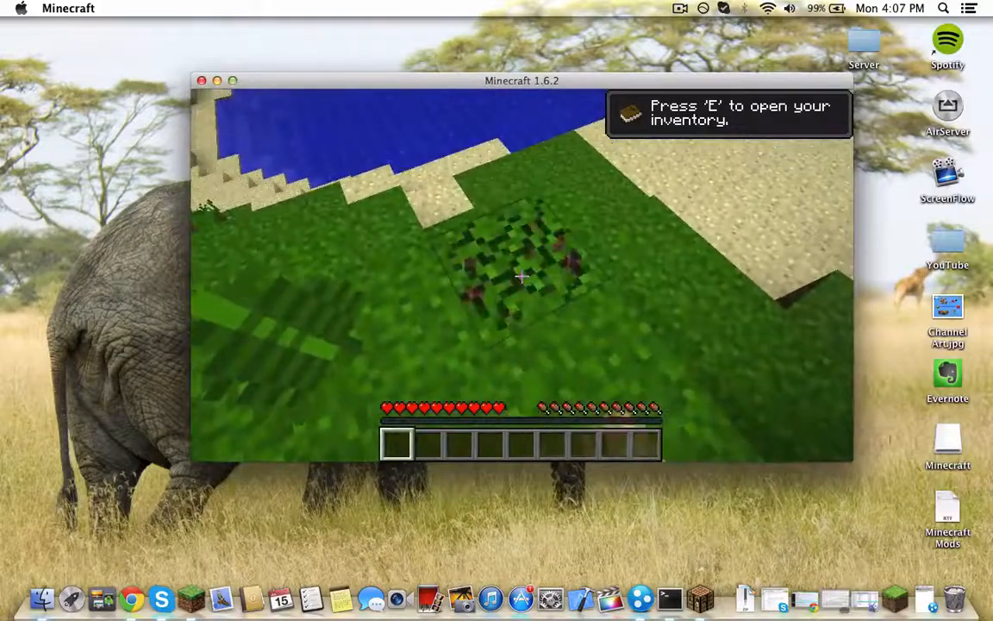
{"action": "key", "text": "w"}
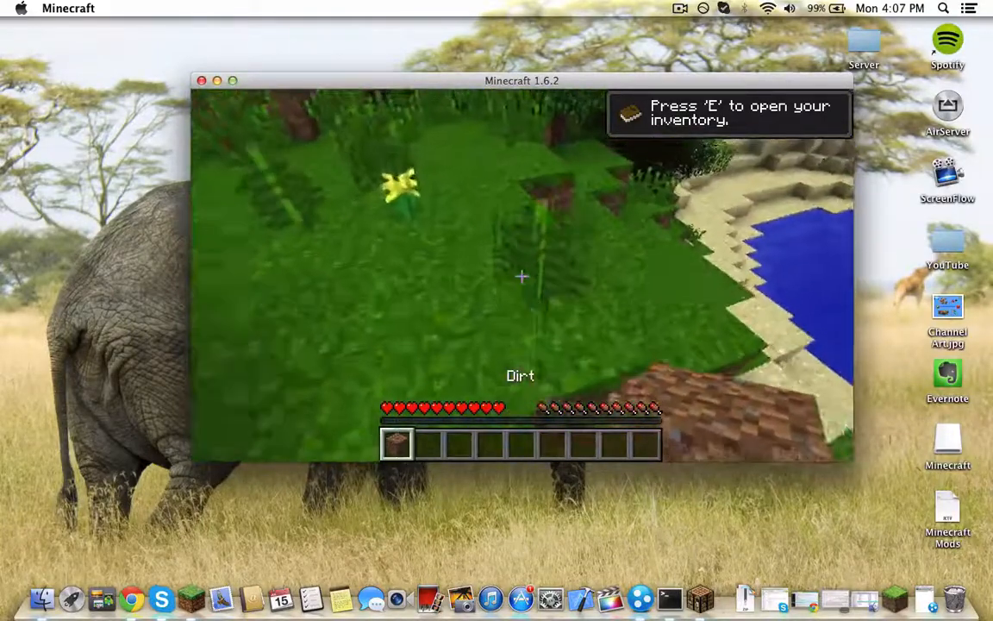
Disconnect from the server and close the Minecraft game window
{"action": "key", "text": "Escape"}
{"action": "left_click", "coordinate": [539, 355]}
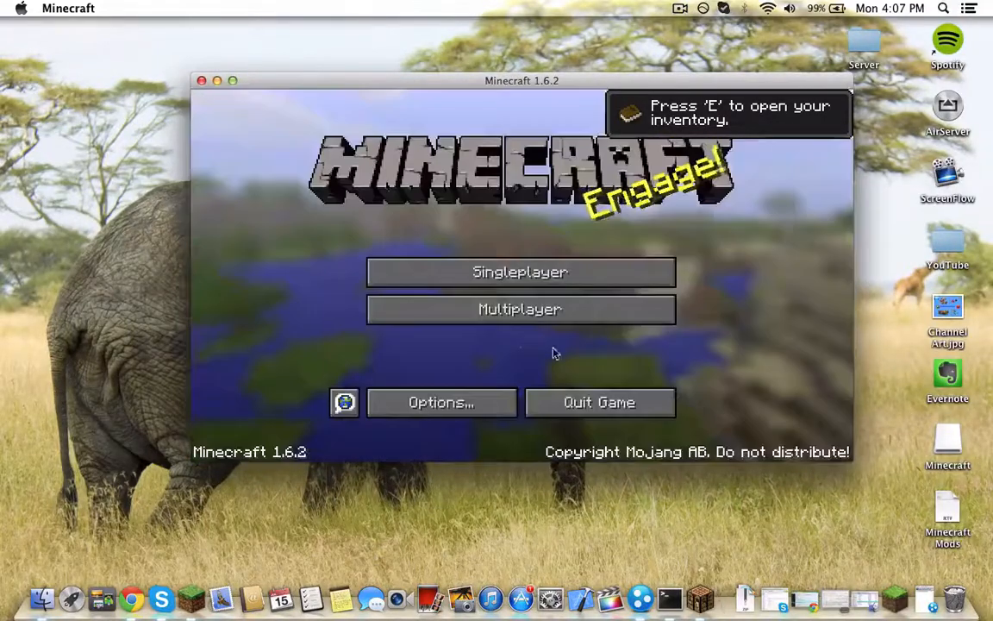
{"action": "left_click", "coordinate": [201, 80]}
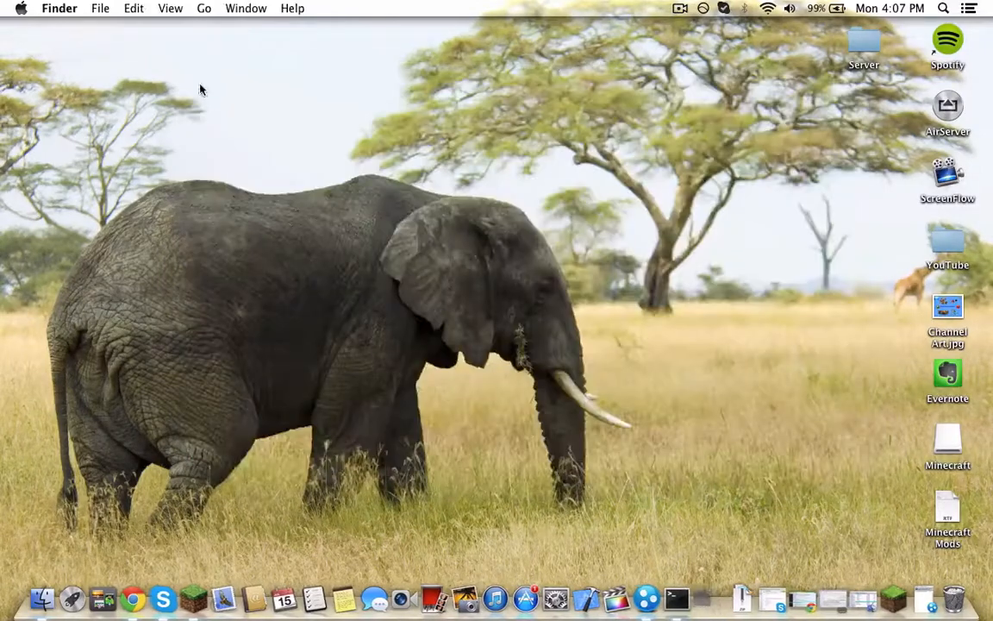
Force quit Minecraft and Terminal, and close the Force Quit Applications window
{"action": "left_click", "coordinate": [26, 8]}
{"action": "left_click", "coordinate": [43, 142]}
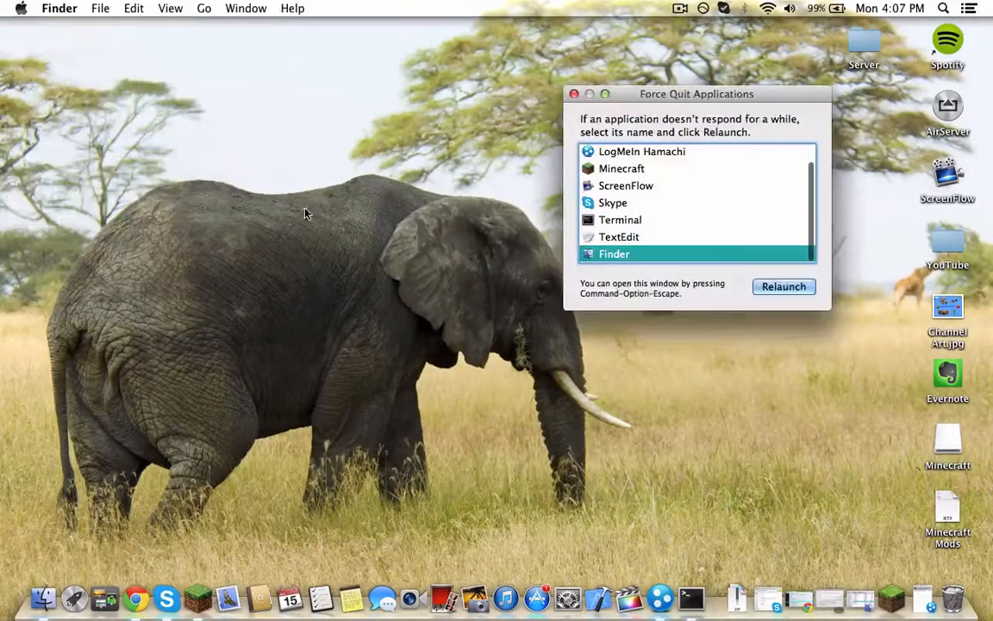
{"action": "left_click", "coordinate": [622, 169]}
{"action": "left_click", "coordinate": [780, 286]}
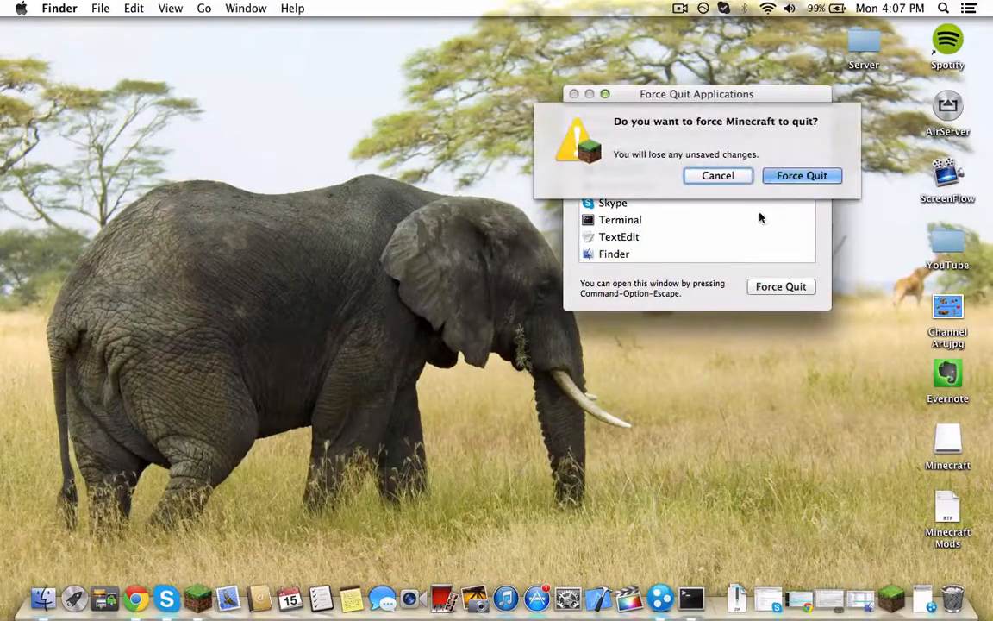
{"action": "left_click", "coordinate": [773, 173]}
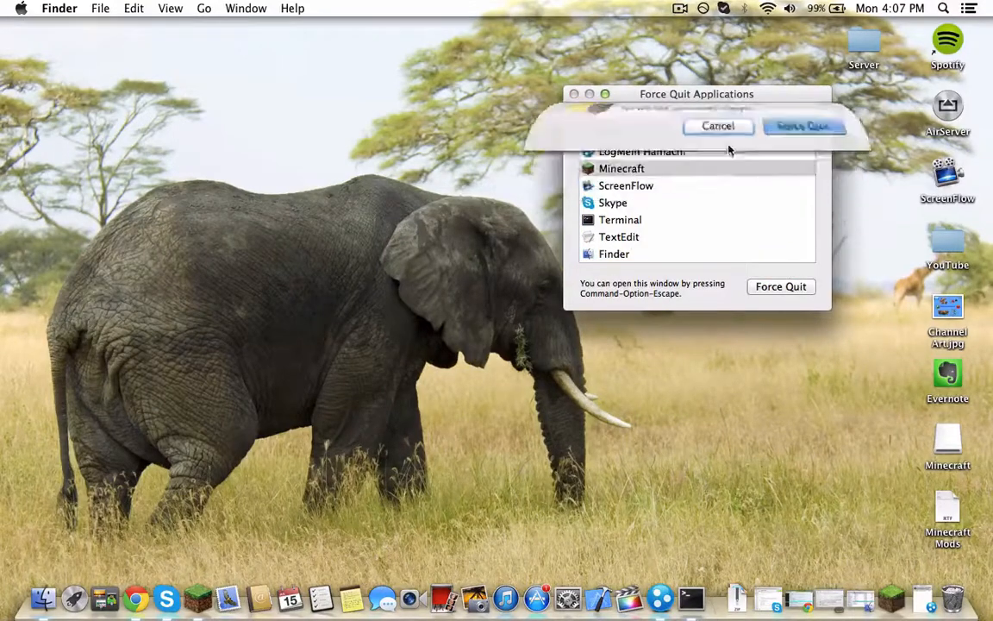
{"action": "left_click", "coordinate": [616, 220]}
{"action": "left_click", "coordinate": [763, 287]}
{"action": "left_click", "coordinate": [793, 160]}
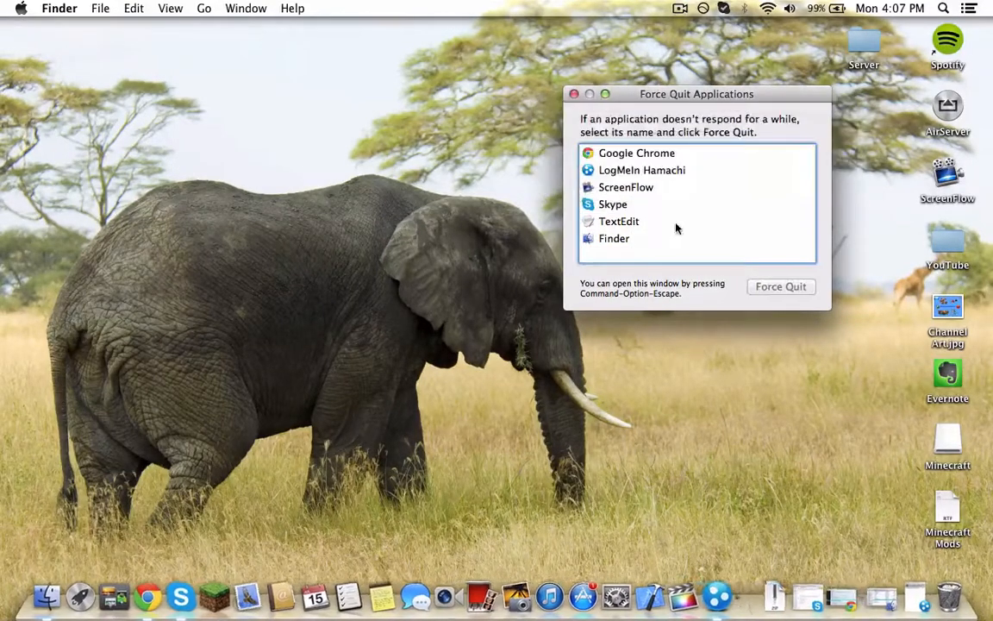
{"action": "left_click", "coordinate": [574, 95]}
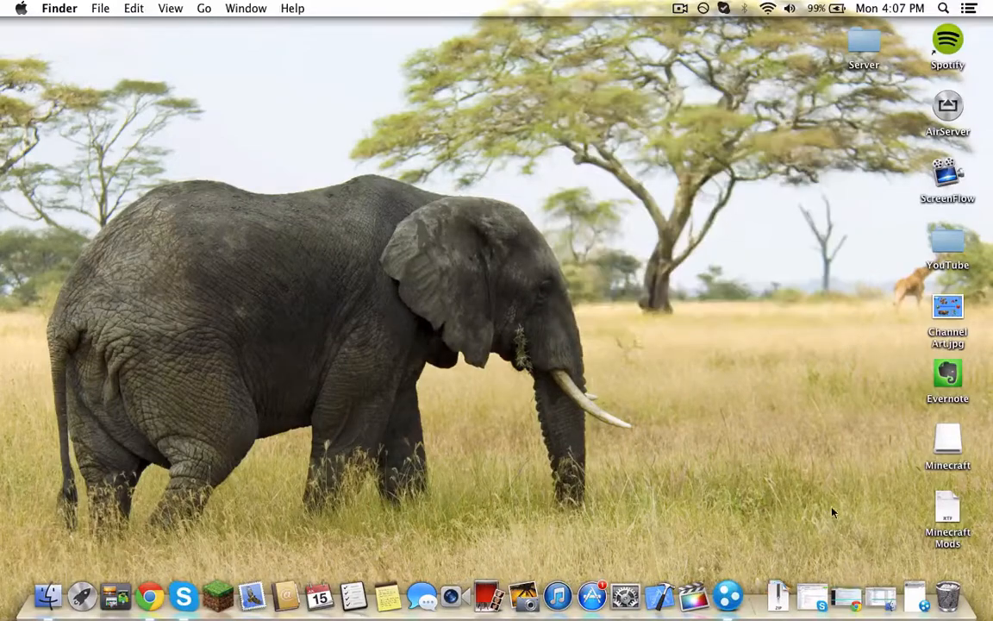
Restore the Server folder window and start the server by running start.command
{"action": "left_click", "coordinate": [881, 597]}
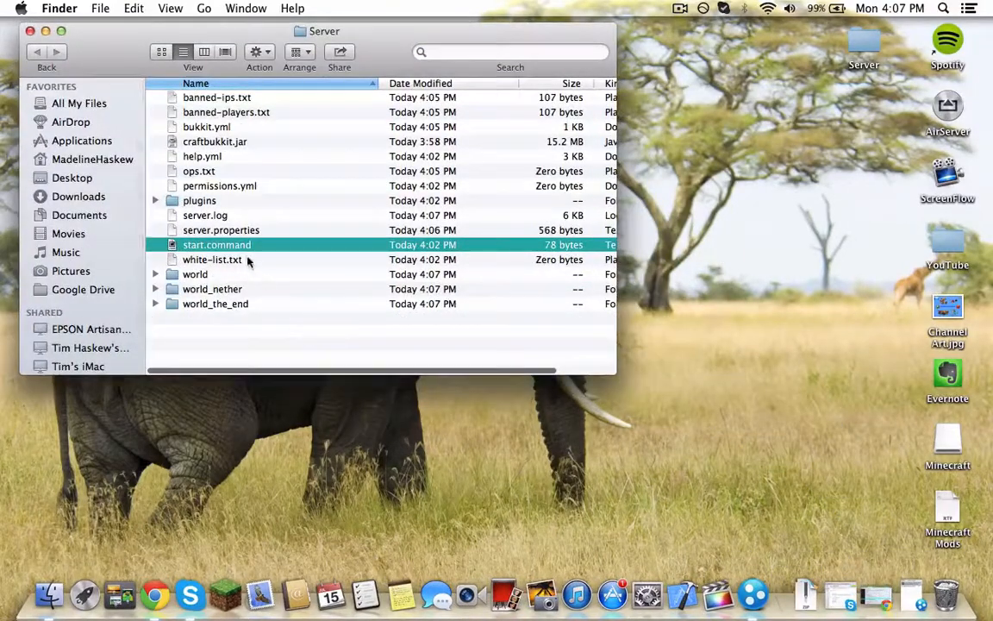
{"action": "double_click", "coordinate": [250, 247]}
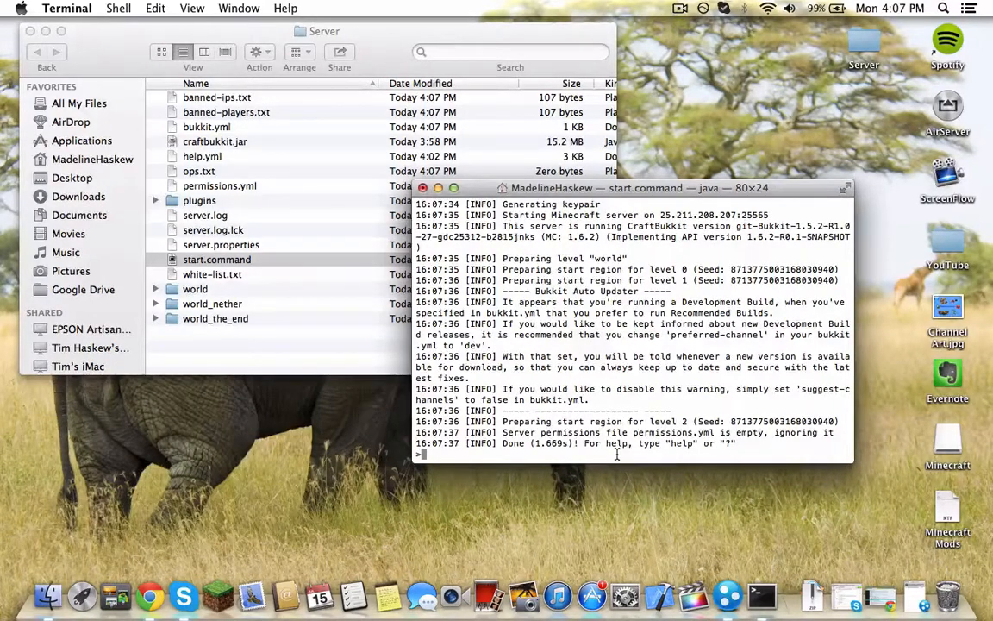
Shut the server down with the stop command and close both Terminal windows
{"action": "key", "text": "Return"}
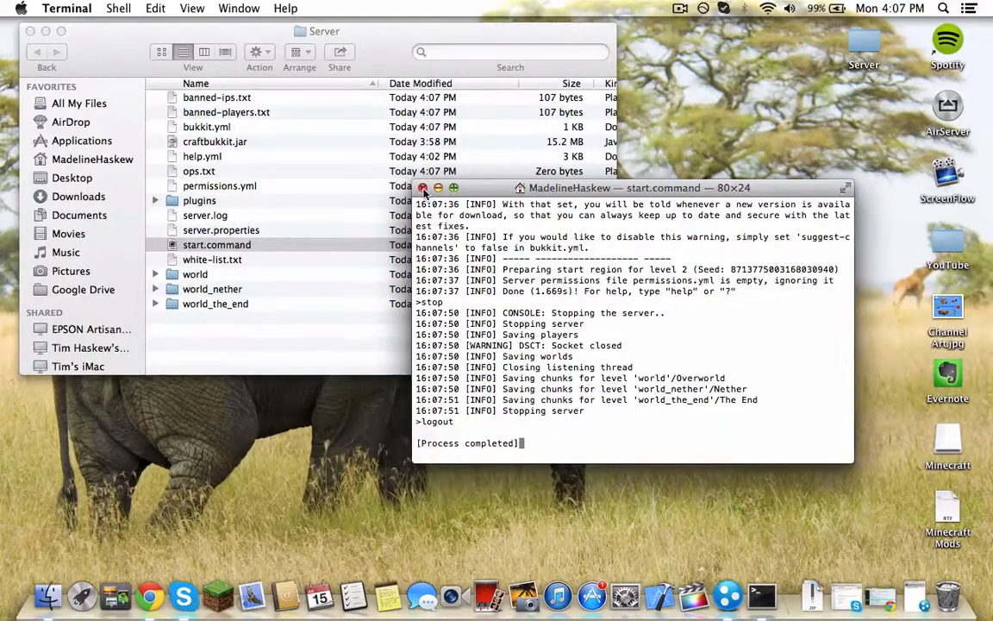
{"action": "left_click", "coordinate": [422, 187]}
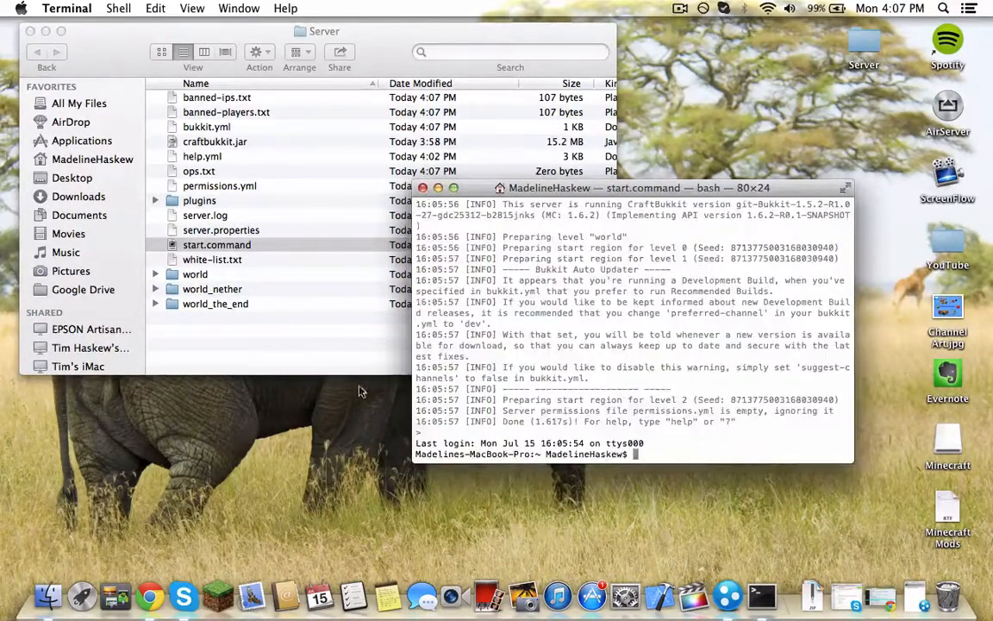
{"action": "left_click", "coordinate": [422, 188]}
{"action": "left_click", "coordinate": [322, 337]}
{"action": "left_click", "coordinate": [350, 358]}
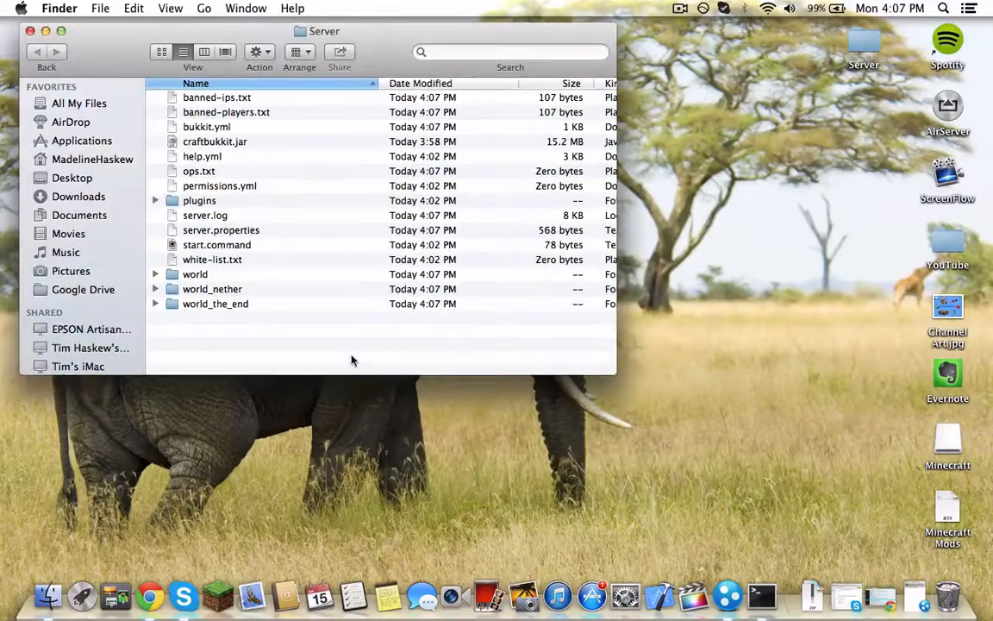
Run start.command again and grant the player's own username operator status with the op command
{"action": "double_click", "coordinate": [218, 247]}
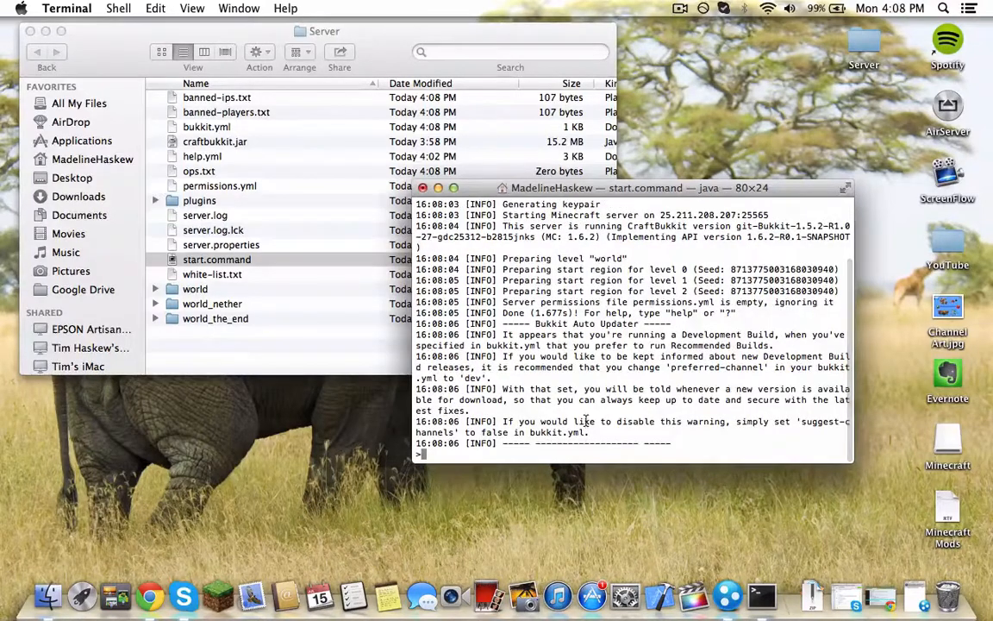
{"action": "type", "text": "op mgh242"}
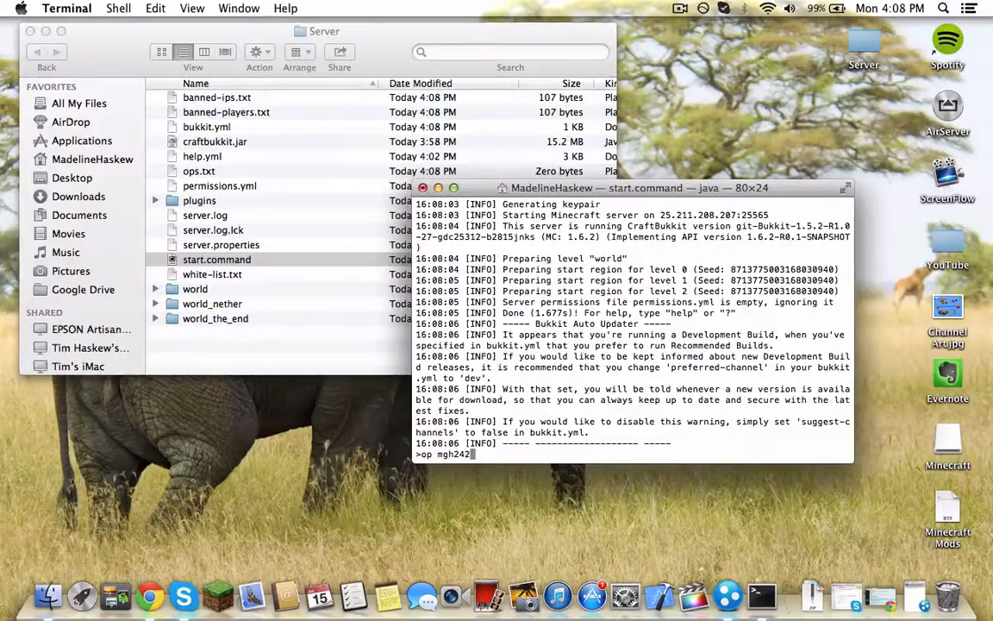
{"action": "key", "text": "Return"}
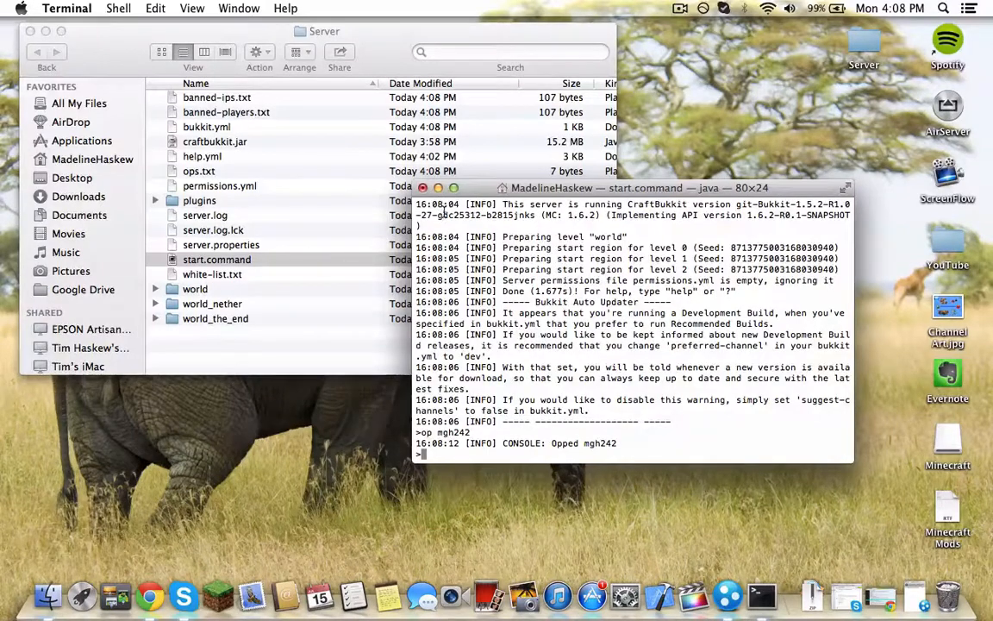
{"action": "left_click", "coordinate": [119, 9]}
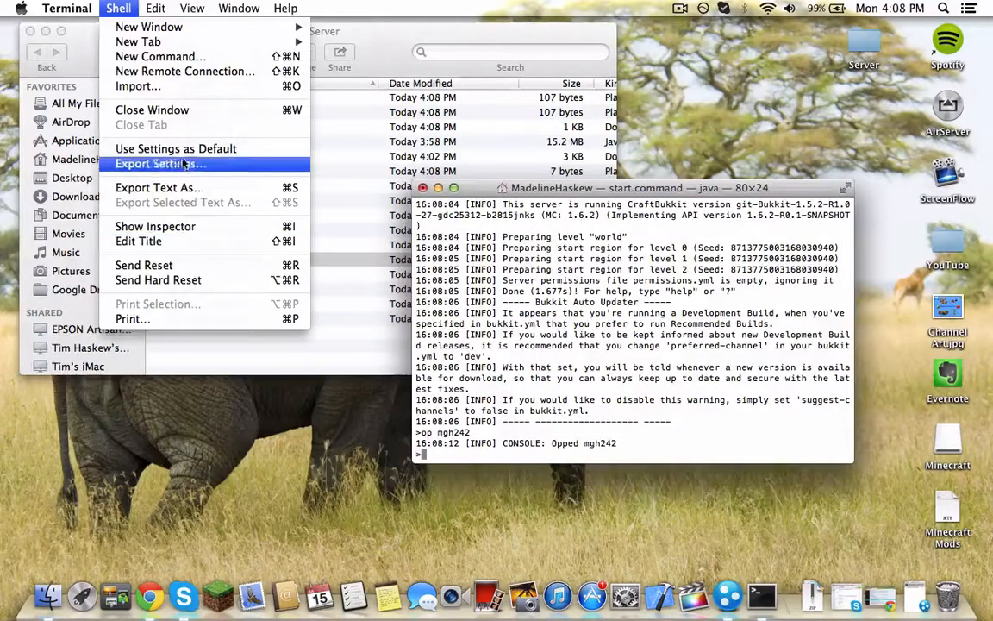
{"action": "left_click", "coordinate": [450, 171]}
{"action": "left_click", "coordinate": [118, 9]}
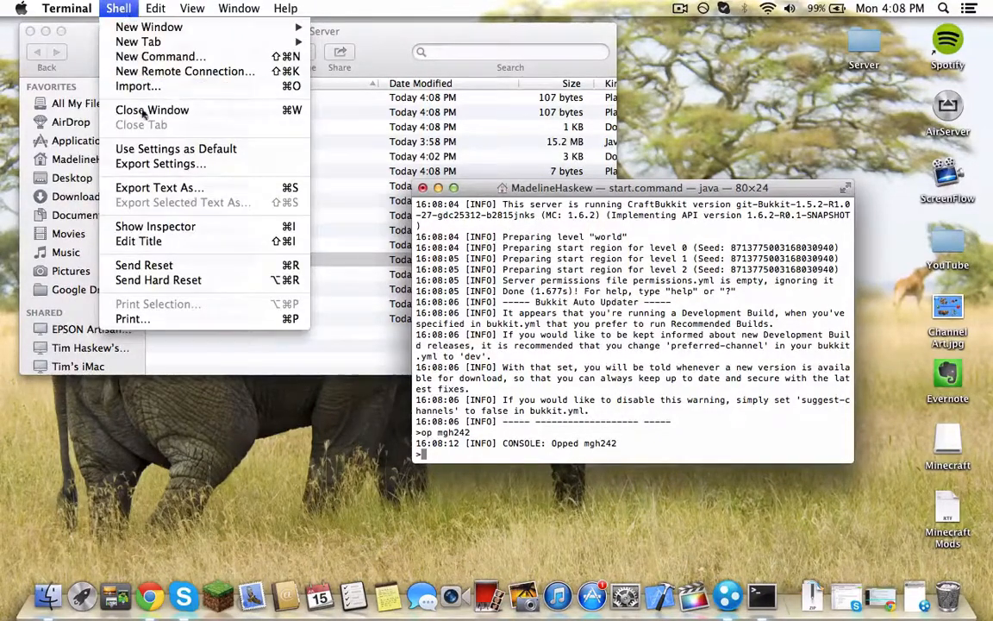
{"action": "left_click", "coordinate": [335, 189]}
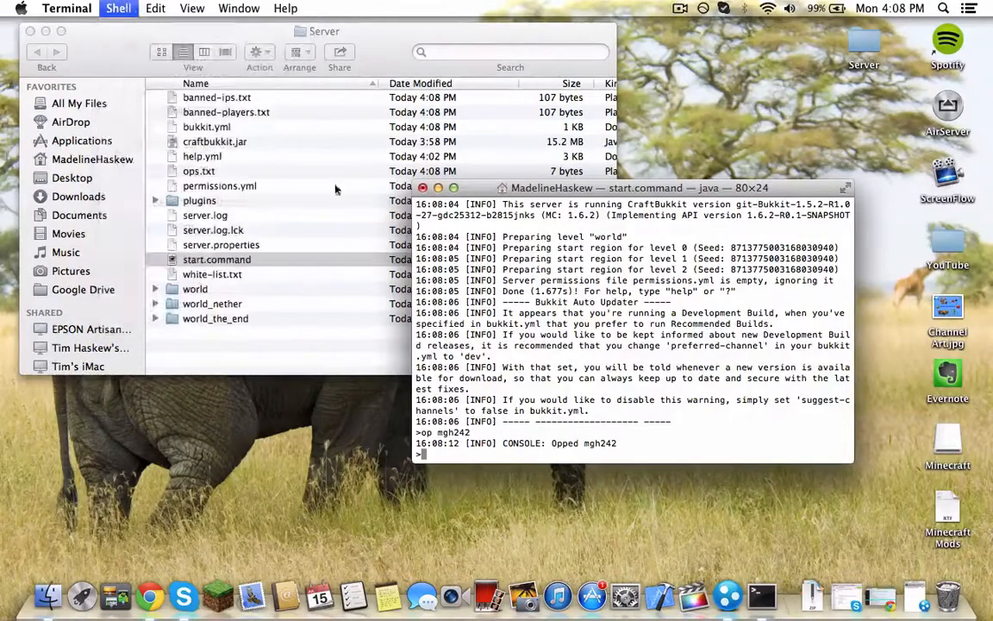
Shut the server down with the stop command and close its Terminal window
{"action": "type", "text": "stop"}
{"action": "key", "text": "Return"}
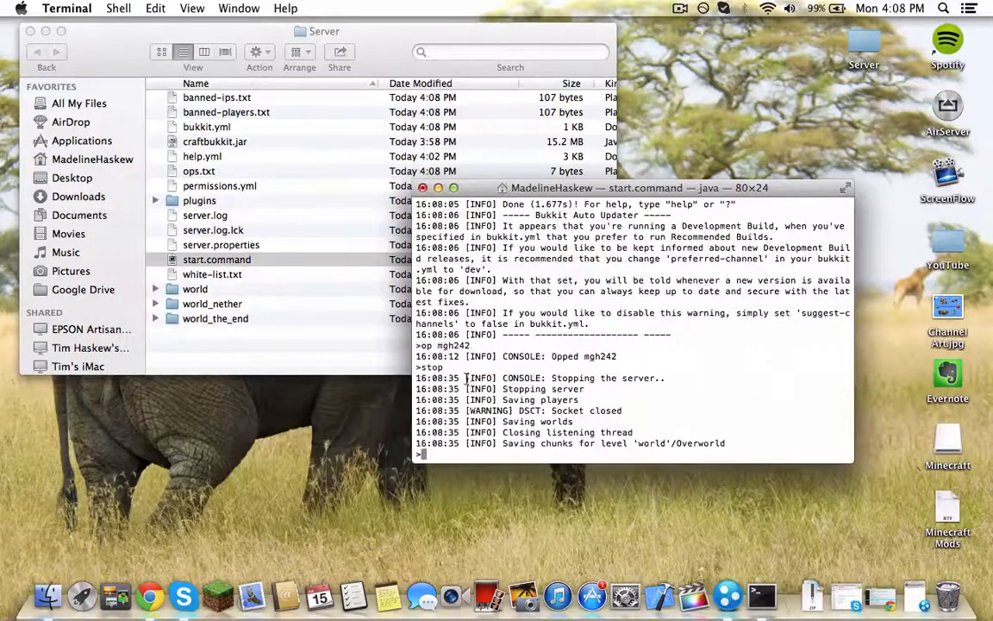
{"action": "left_click", "coordinate": [422, 187]}
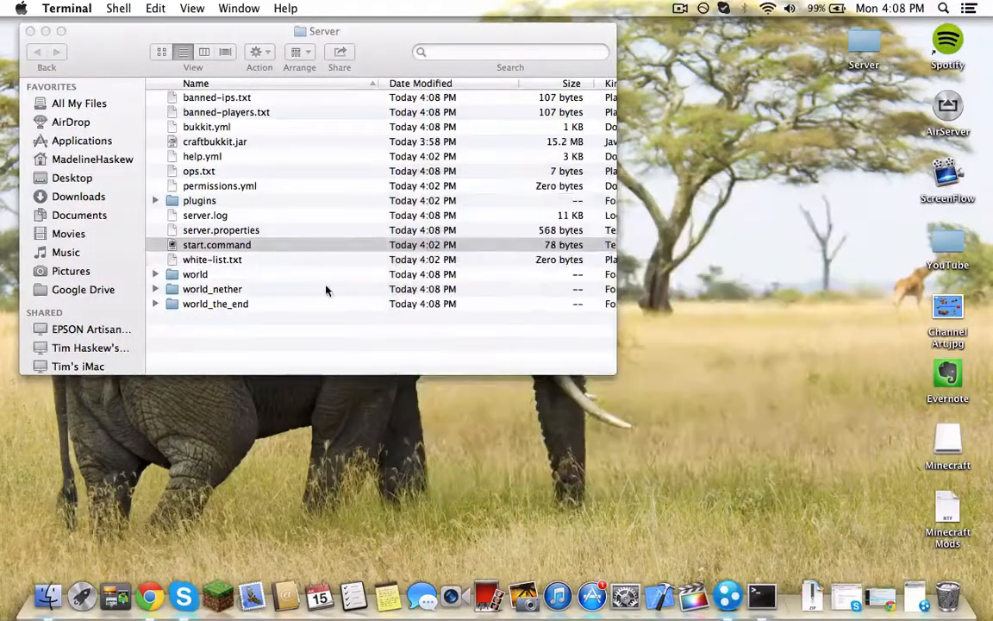
Open ops.txt from the Server folder to view the listed operators, and quit TextEdit
{"action": "left_click", "coordinate": [322, 326]}
{"action": "left_click", "coordinate": [223, 171]}
{"action": "double_click", "coordinate": [222, 172]}
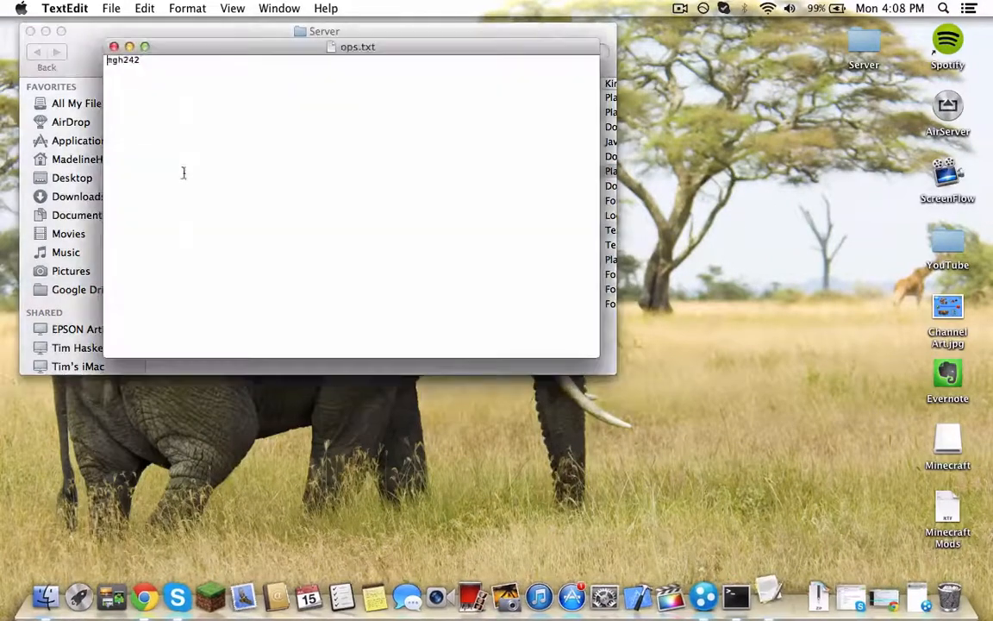
{"action": "left_click_drag", "start_coordinate": [222, 40], "coordinate": [387, 89]}
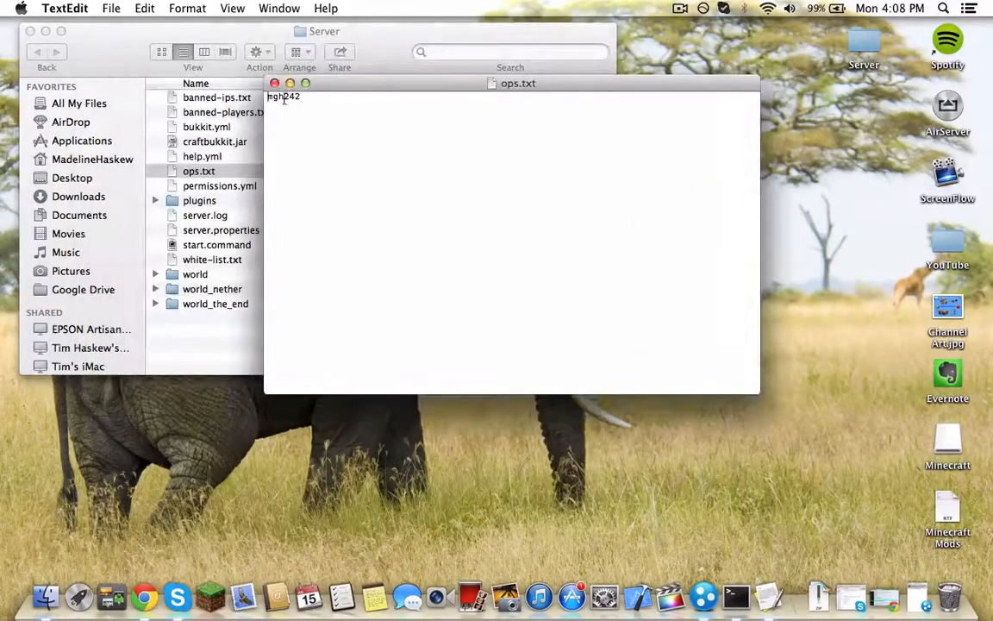
{"action": "left_click", "coordinate": [275, 83]}
{"action": "key", "text": "super+q"}
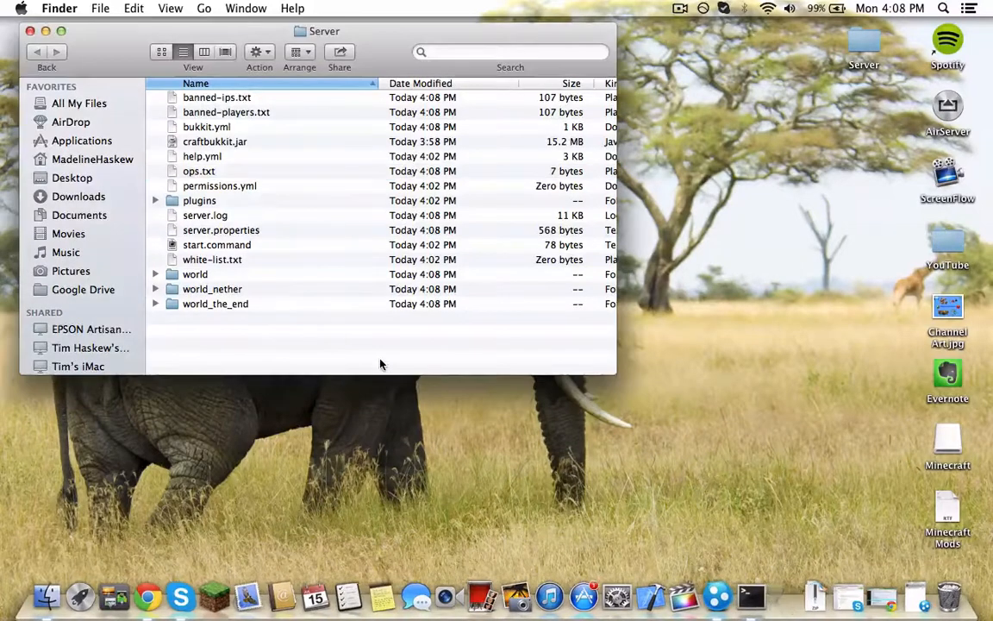
Look over the files and world folders in the Server folder, from banned-ips.txt to world_the_end
{"action": "left_click", "coordinate": [247, 102]}
{"action": "left_click", "coordinate": [250, 113]}
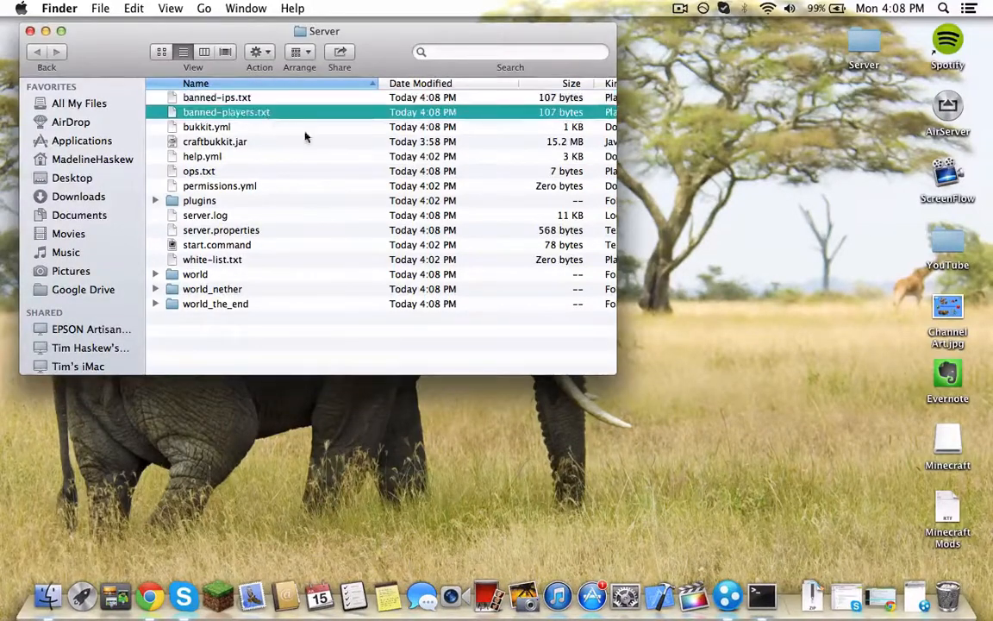
{"action": "key", "text": "Down"}
{"action": "key", "text": "Down"}
{"action": "key", "text": "Down"}
{"action": "key", "text": "Down"}
{"action": "key", "text": "Down"}
{"action": "key", "text": "Down"}
{"action": "key", "text": "Down"}
{"action": "key", "text": "Down"}
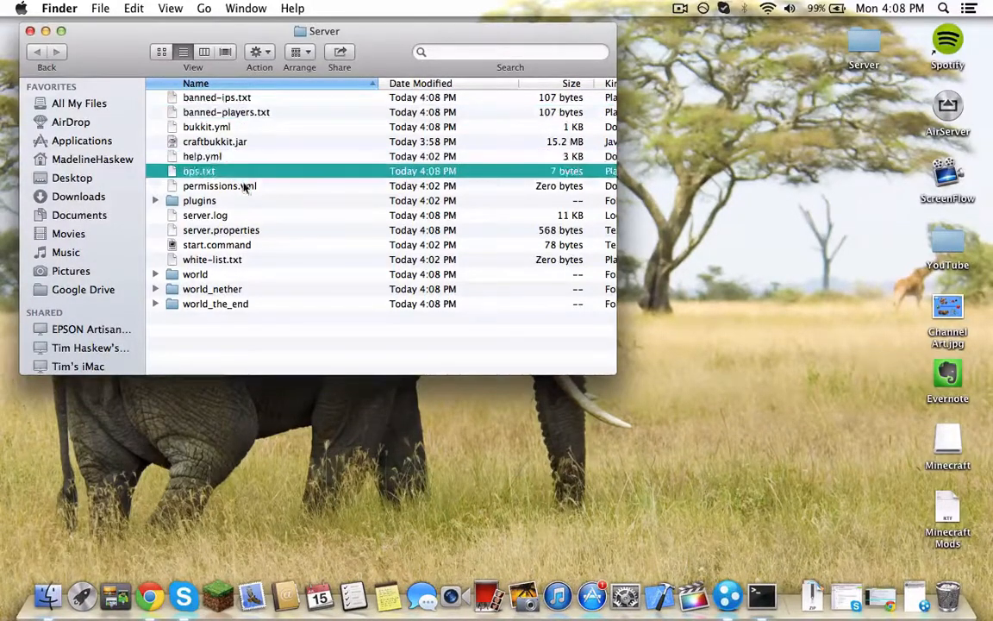
{"action": "left_click", "coordinate": [279, 259]}
{"action": "left_click", "coordinate": [296, 304]}
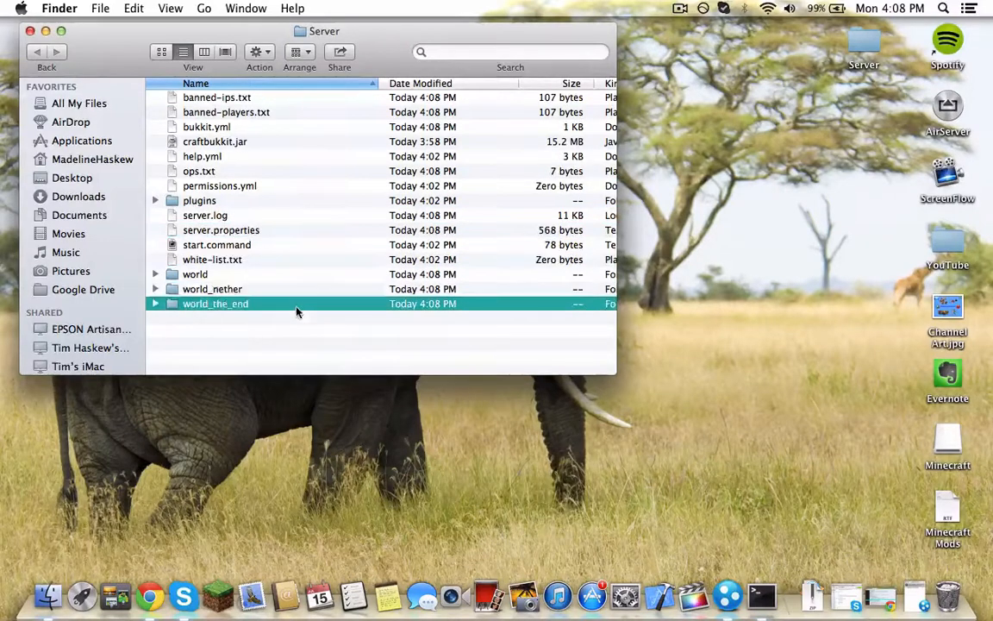
{"action": "left_click", "coordinate": [284, 273]}
{"action": "left_click", "coordinate": [284, 259]}
{"action": "left_click_drag", "start_coordinate": [282, 230], "coordinate": [282, 215]}
{"action": "left_click", "coordinate": [283, 186]}
{"action": "left_click", "coordinate": [282, 143]}
{"action": "left_click", "coordinate": [289, 112]}
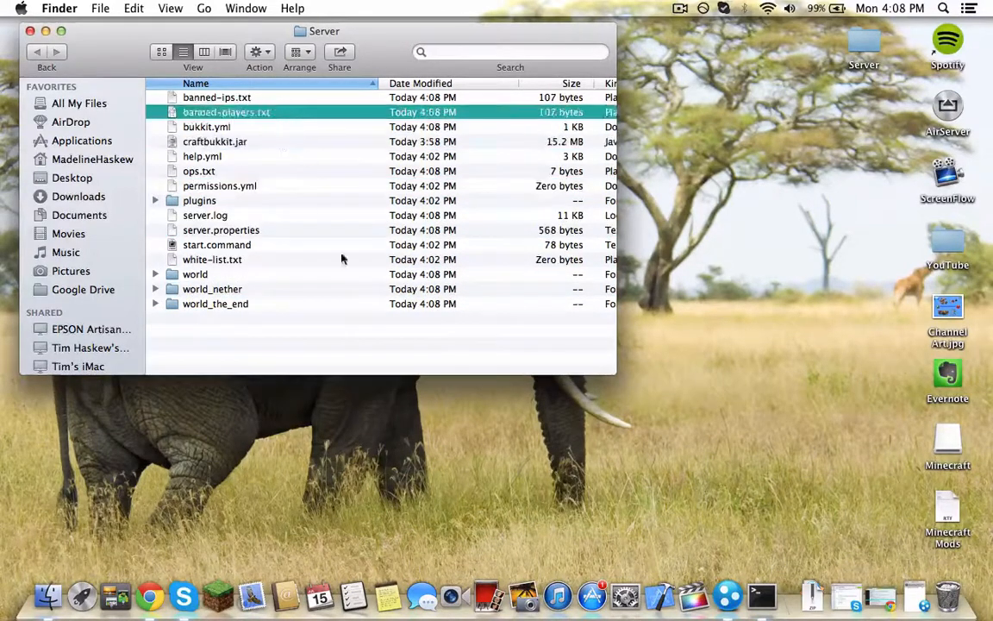
{"action": "left_click", "coordinate": [372, 288]}
{"action": "left_click", "coordinate": [442, 357]}
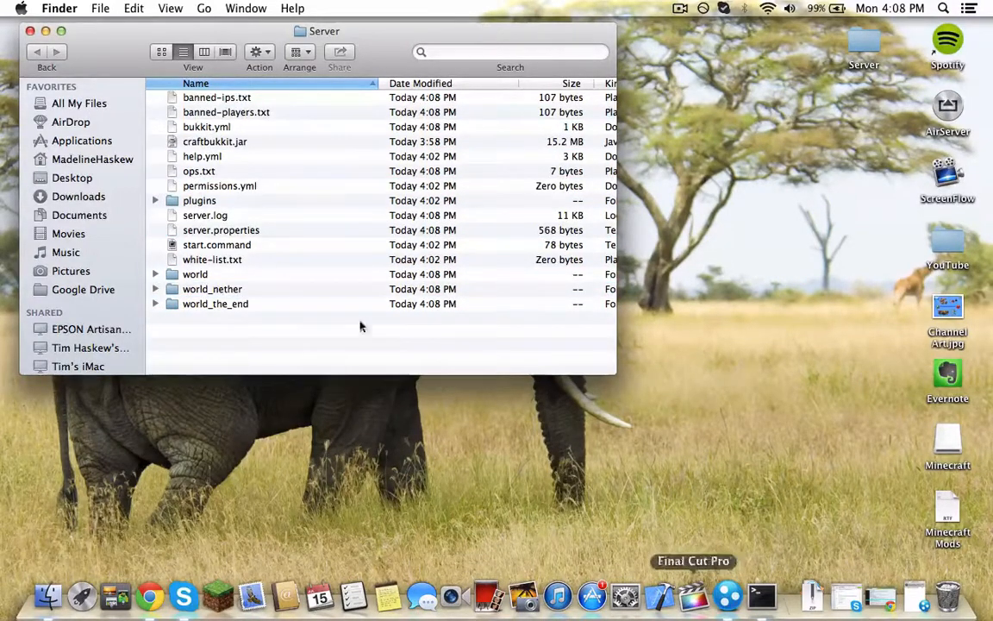
Reopen the Server folder from the desktop, give start.command a red label, and close the folder window
{"action": "left_click_drag", "start_coordinate": [162, 56], "coordinate": [283, 113]}
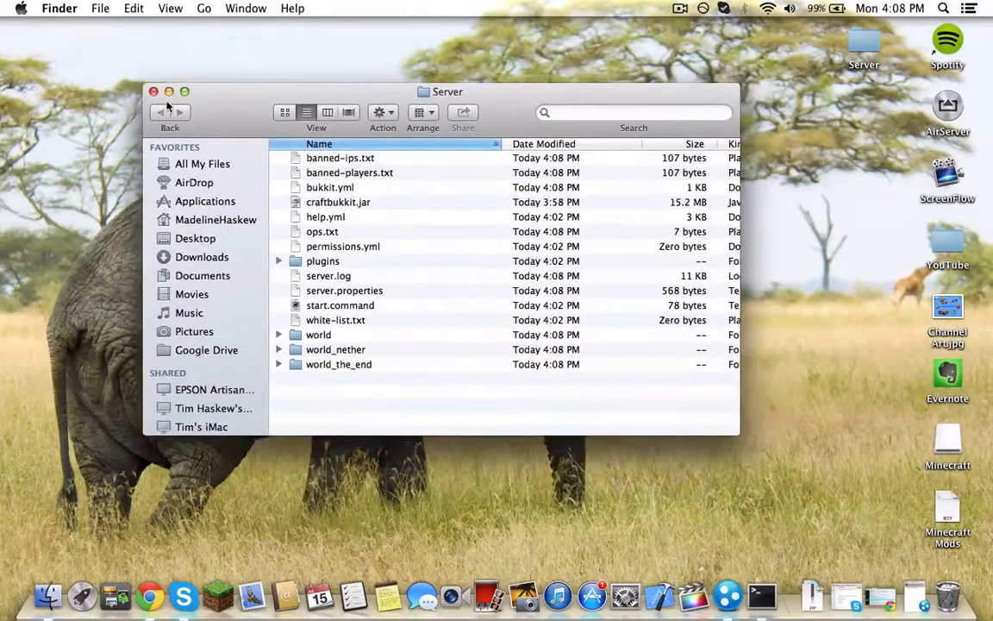
{"action": "left_click", "coordinate": [153, 91]}
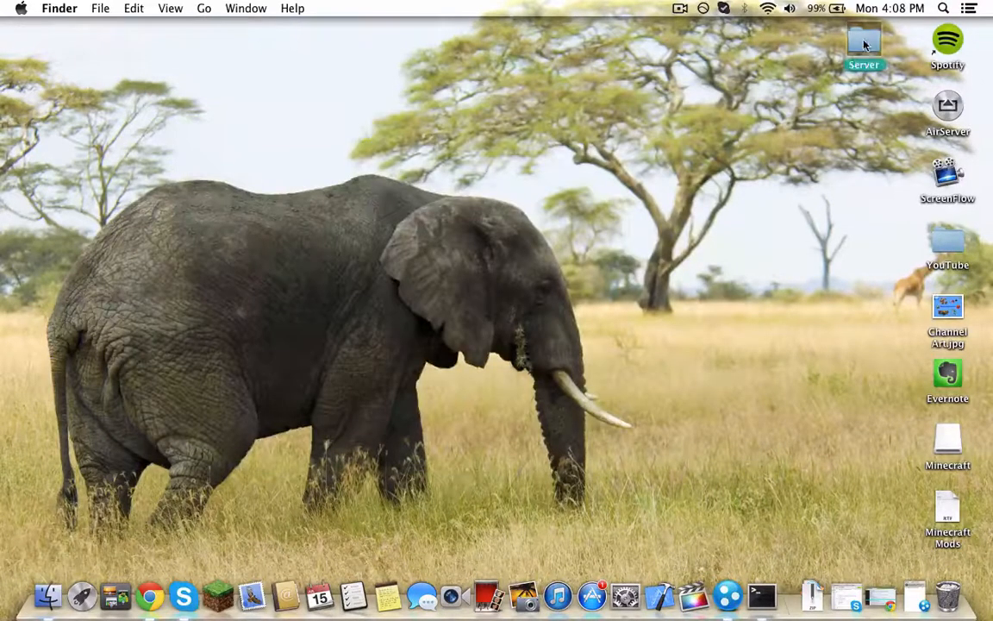
{"action": "double_click", "coordinate": [864, 45]}
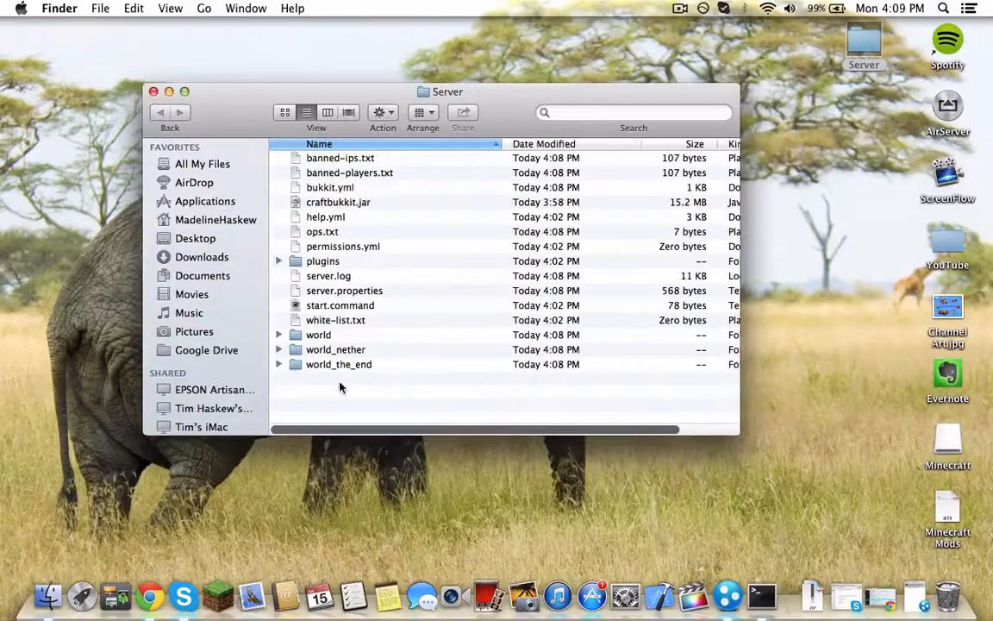
{"action": "right_click", "coordinate": [349, 306]}
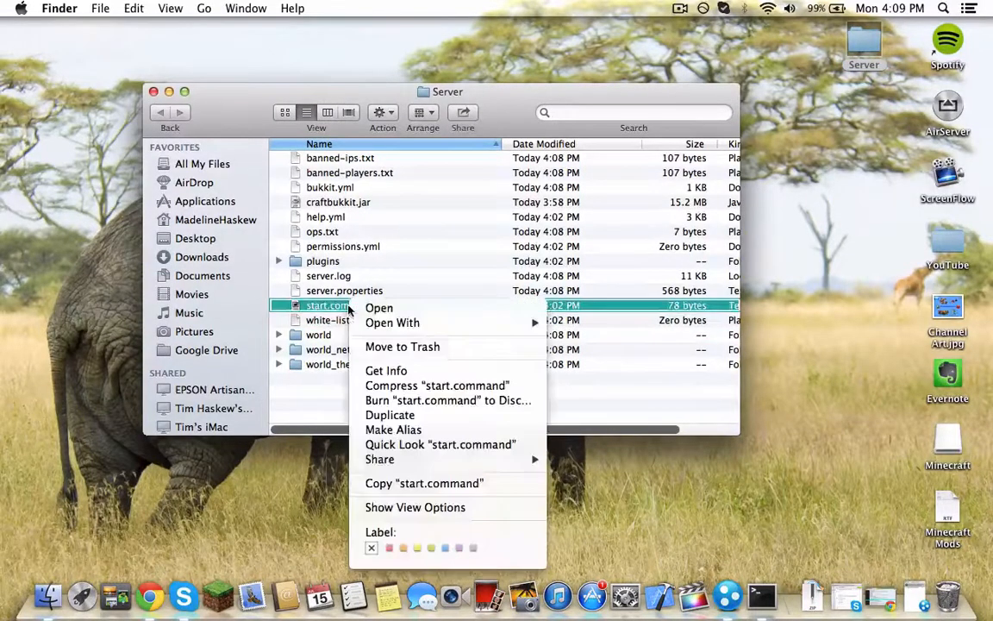
{"action": "left_click", "coordinate": [387, 549]}
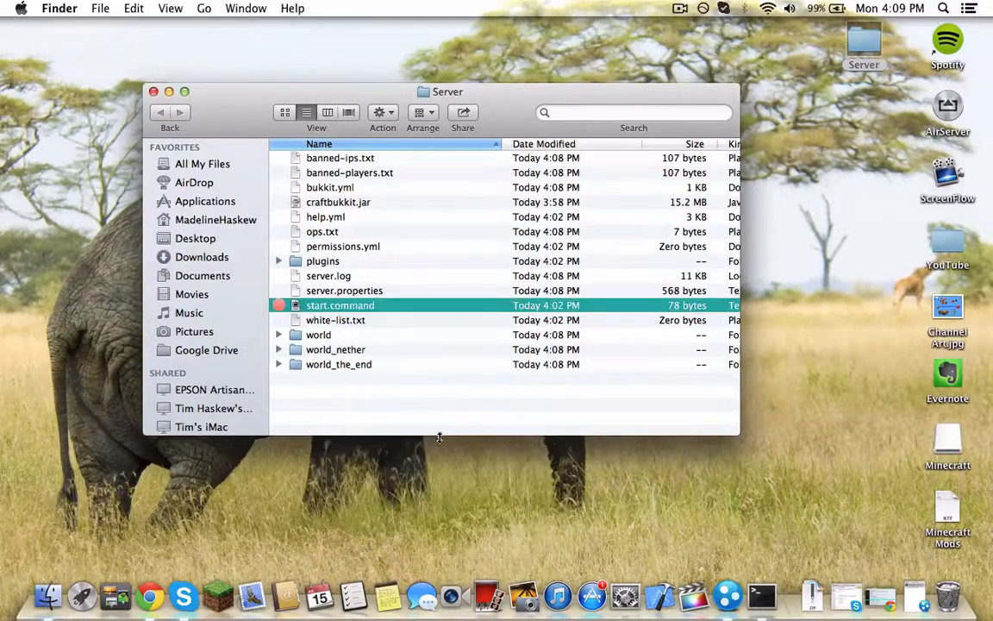
{"action": "left_click", "coordinate": [412, 427]}
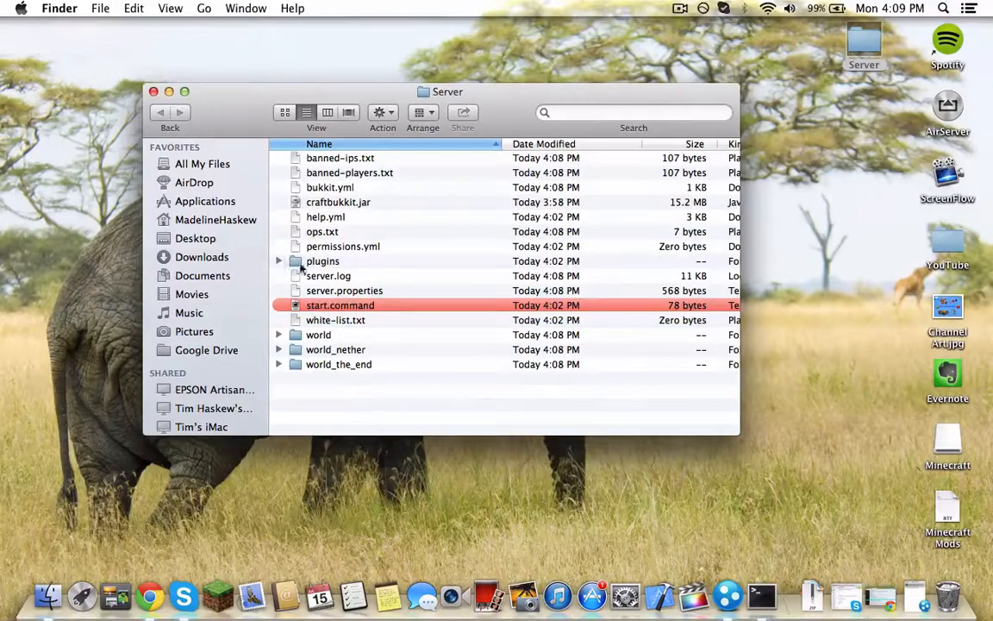
{"action": "left_click", "coordinate": [153, 92]}
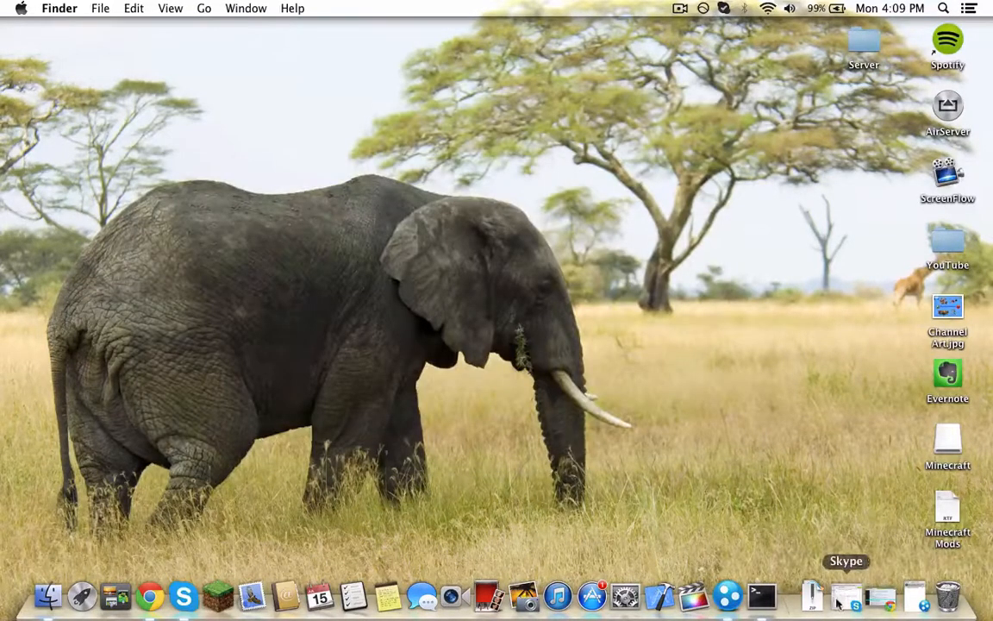
Restore the minimized LogMeIn Hamachi window and close it, and briefly view the Server folder
{"action": "left_click", "coordinate": [913, 596]}
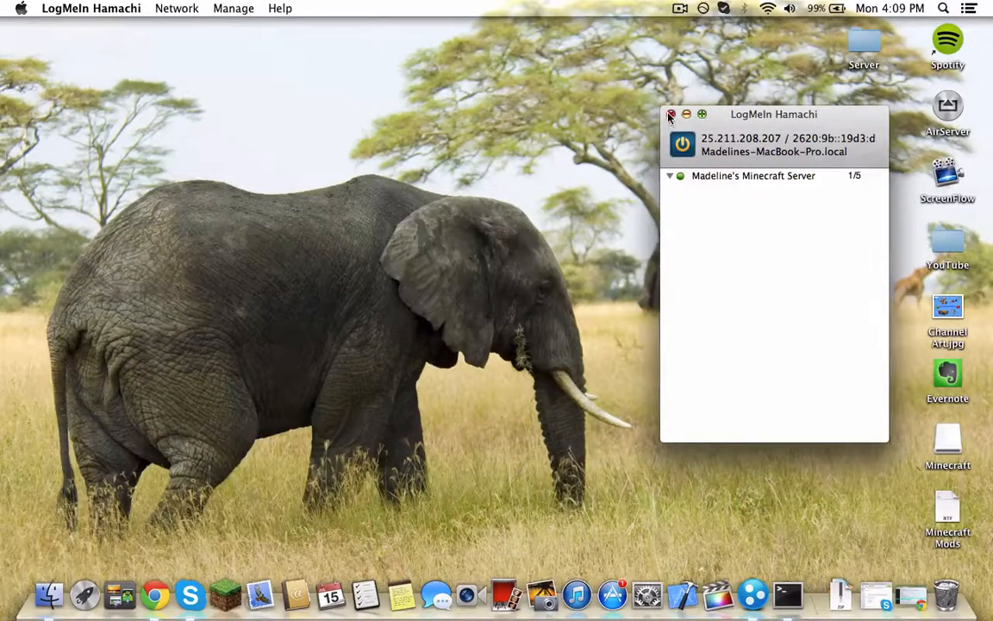
{"action": "left_click", "coordinate": [670, 114]}
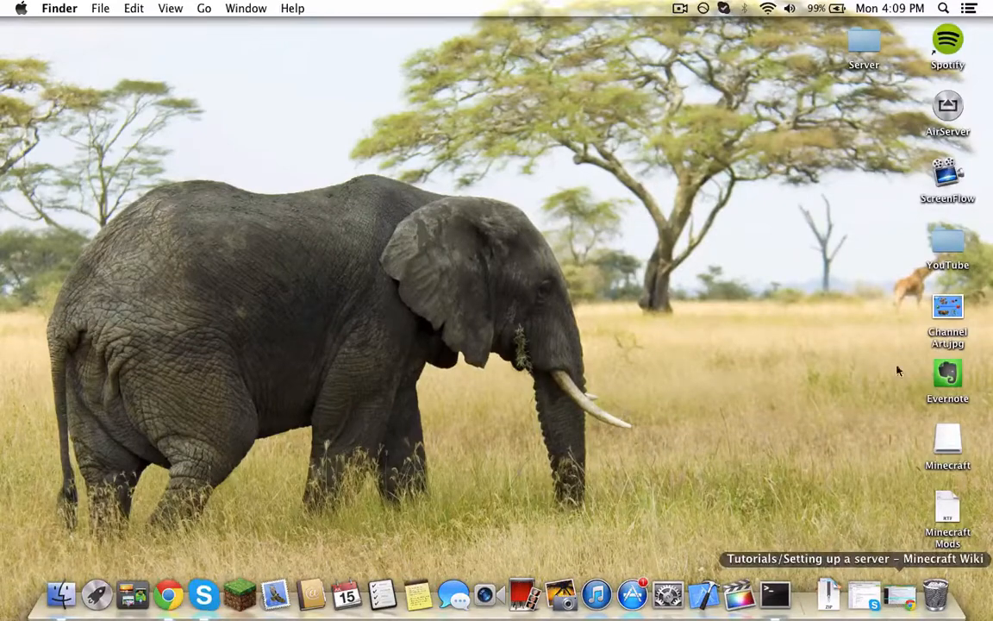
{"action": "double_click", "coordinate": [864, 43]}
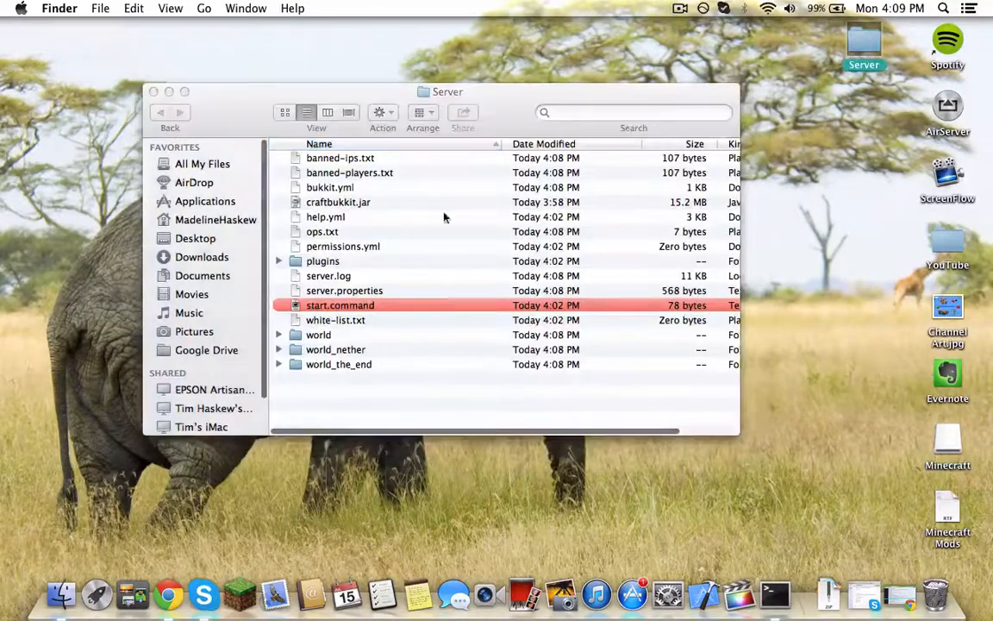
{"action": "left_click", "coordinate": [154, 91]}
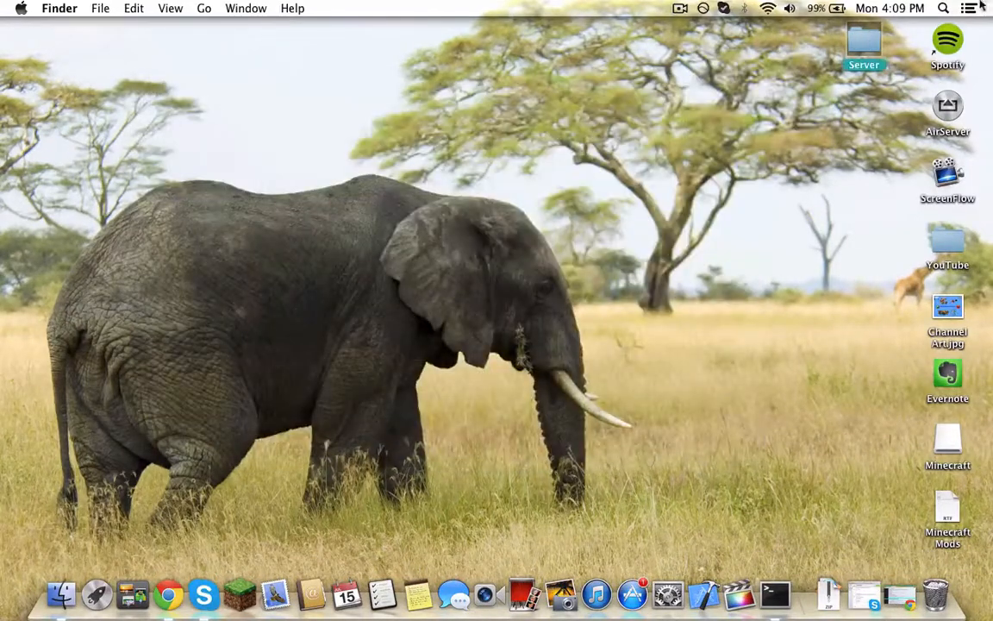
Search the Mac for "hamachi" and launch LogMeIn Hamachi
{"action": "left_click", "coordinate": [948, 8]}
{"action": "type", "text": "hamachi"}
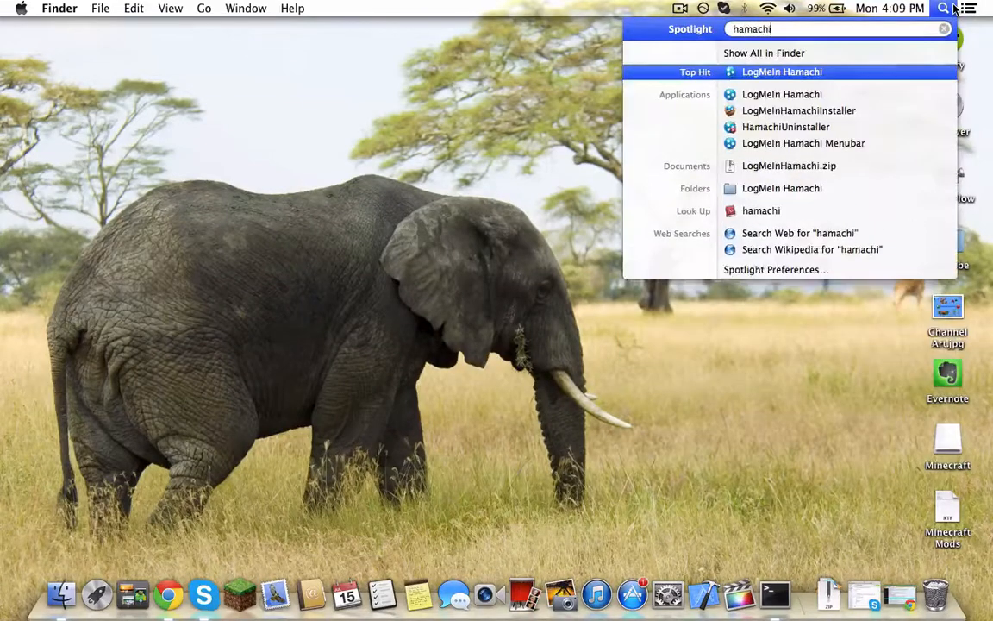
{"action": "left_click", "coordinate": [895, 71]}
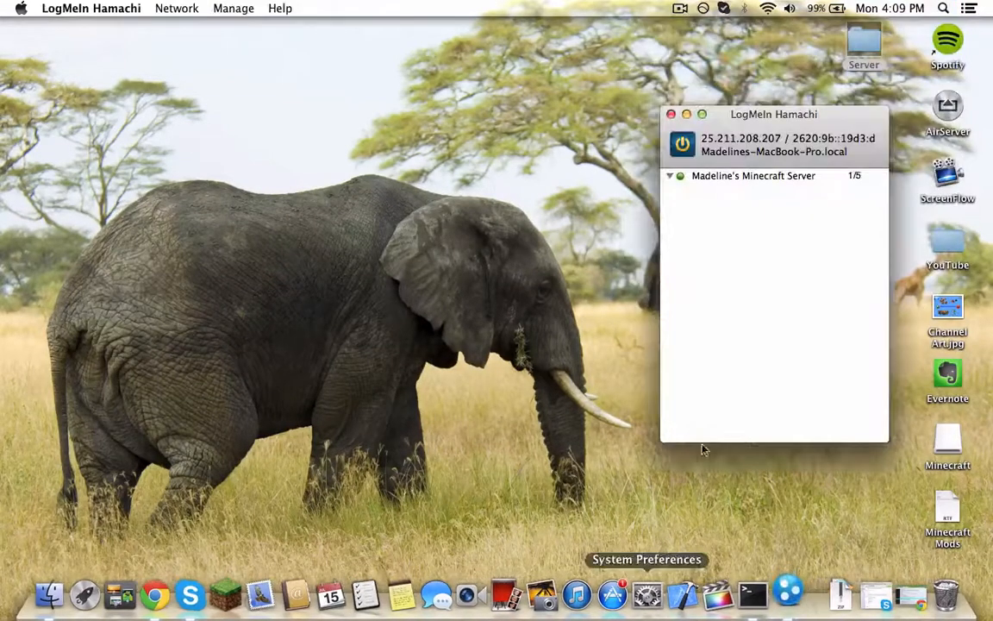
Reveal the LogMeIn Hamachi application in Finder and place an alias of it in the desktop's Server folder
{"action": "right_click", "coordinate": [790, 598]}
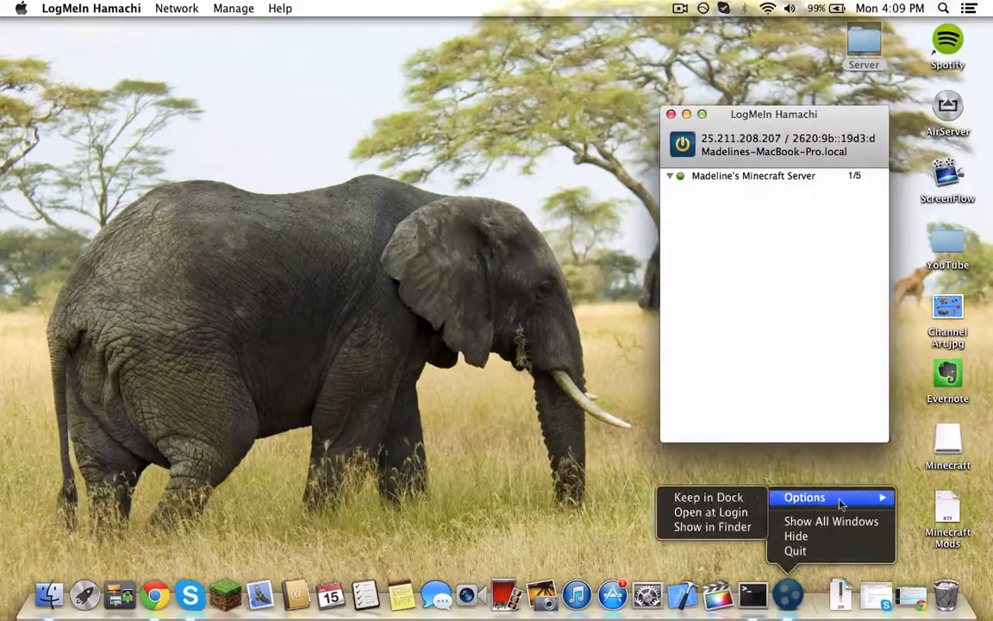
{"action": "mouse_move", "coordinate": [772, 497]}
{"action": "left_click", "coordinate": [728, 525]}
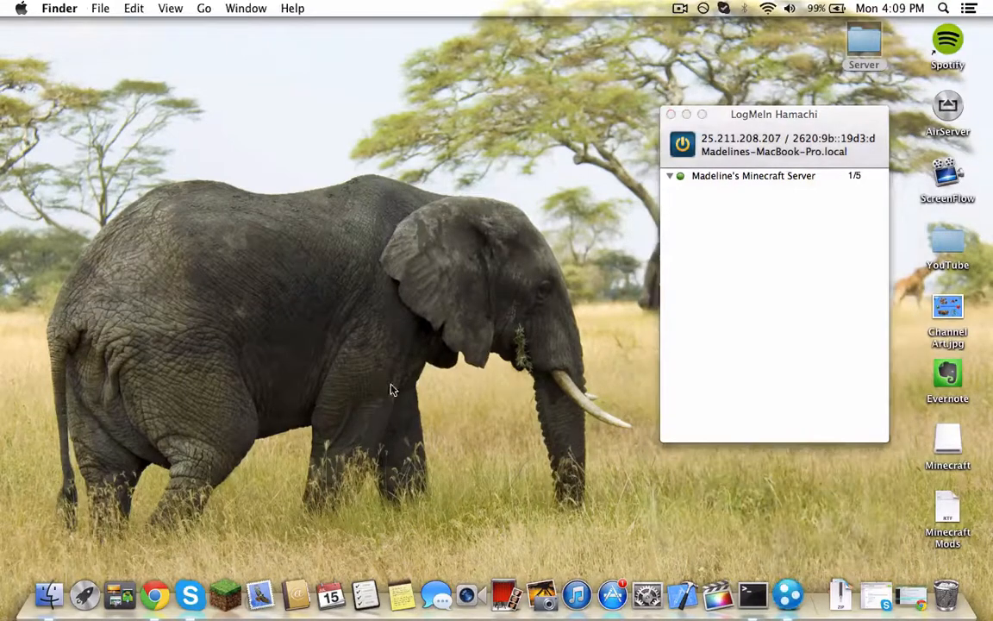
{"action": "left_click_drag", "start_coordinate": [211, 149], "coordinate": [872, 41]}
{"action": "left_click", "coordinate": [47, 69]}
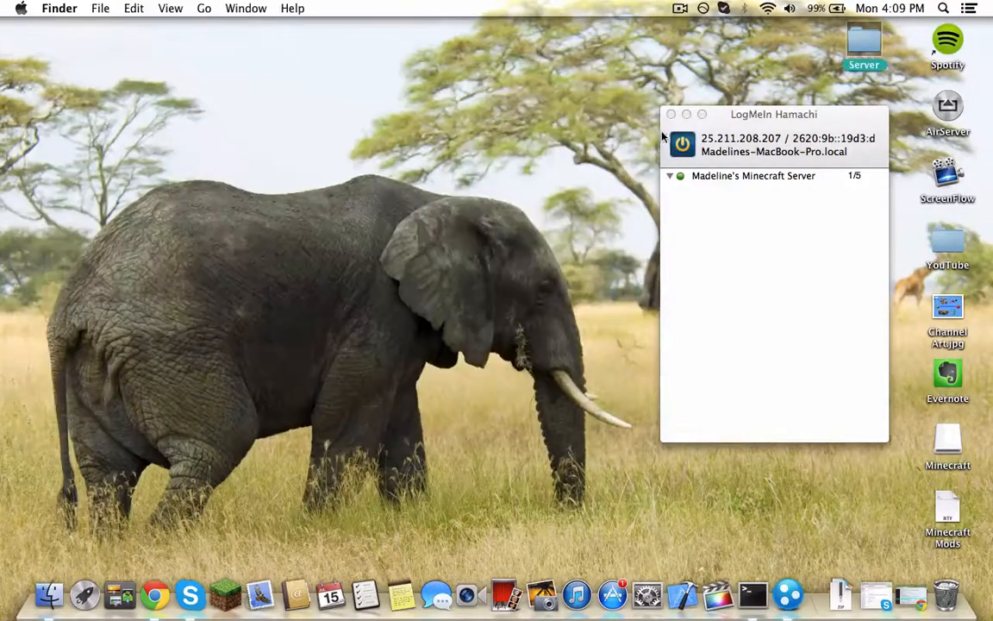
Quit LogMeIn Hamachi and check the Server folder for its alias, closing the folder window
{"action": "key", "text": "super+q"}
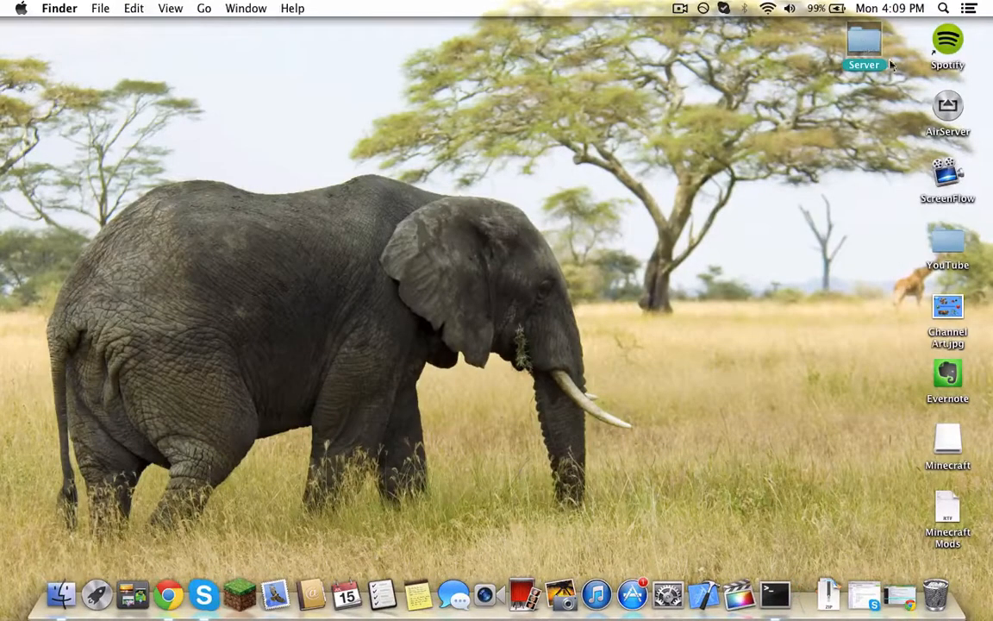
{"action": "double_click", "coordinate": [866, 47]}
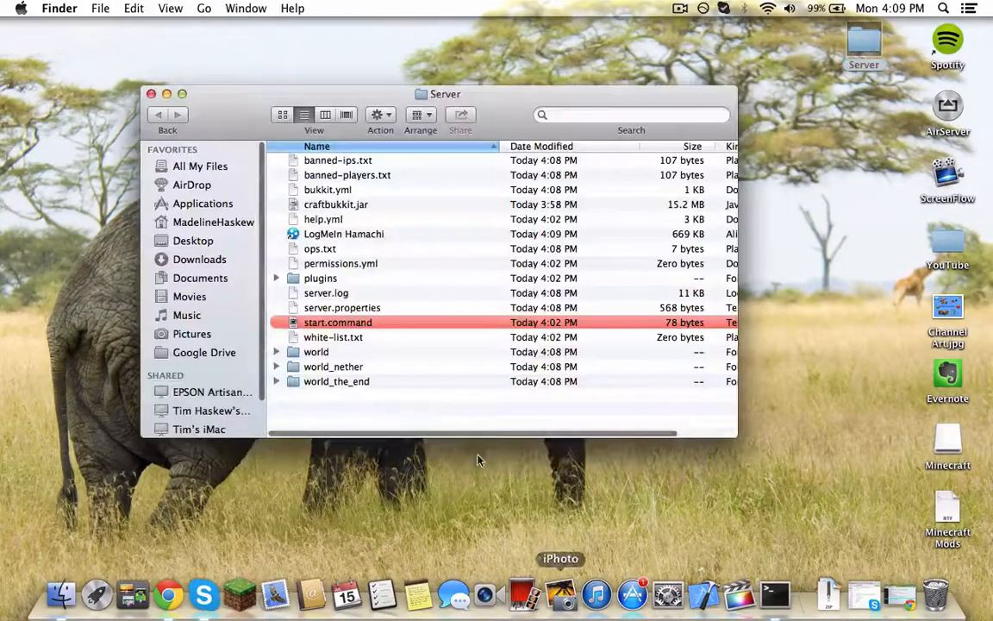
{"action": "left_click", "coordinate": [150, 93]}
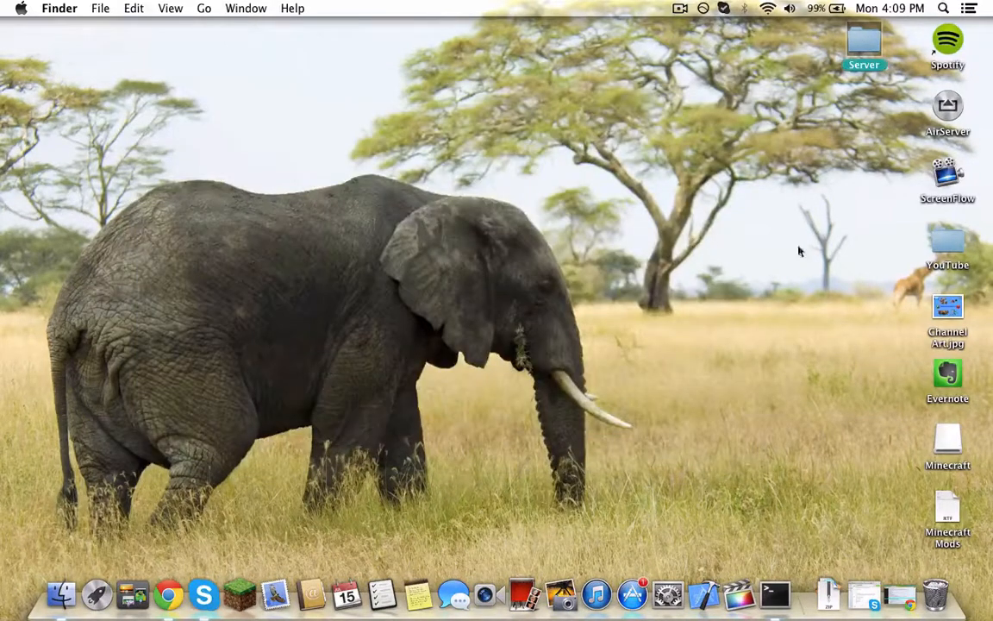